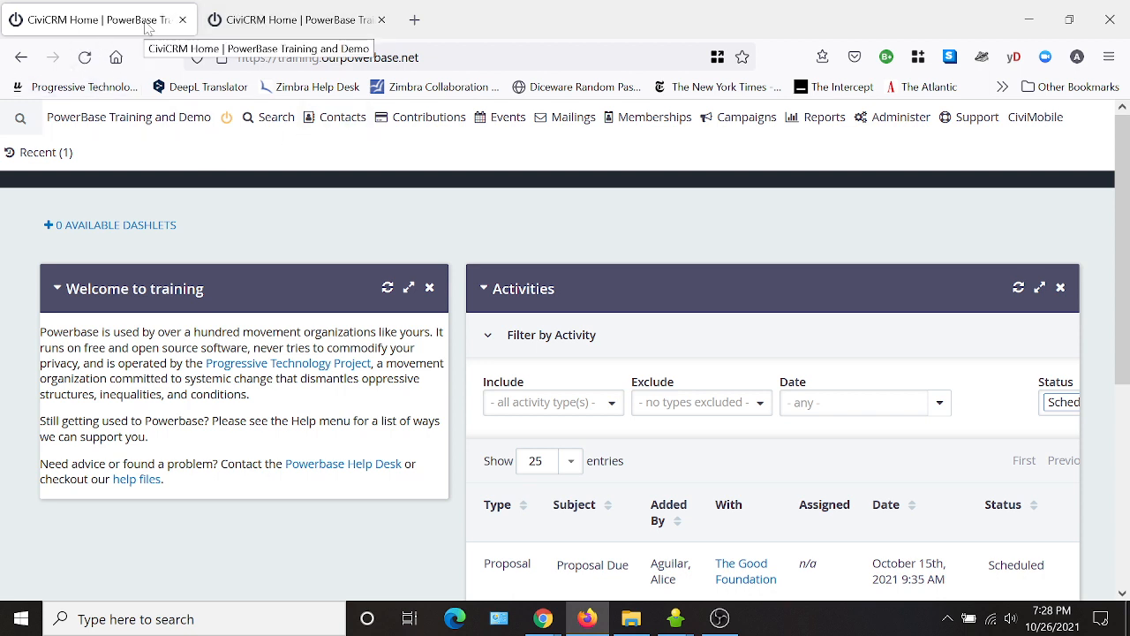
# Open Activity Types under Customize Data and Screens and scroll through the activity type list.
pyautogui.click(900, 120)
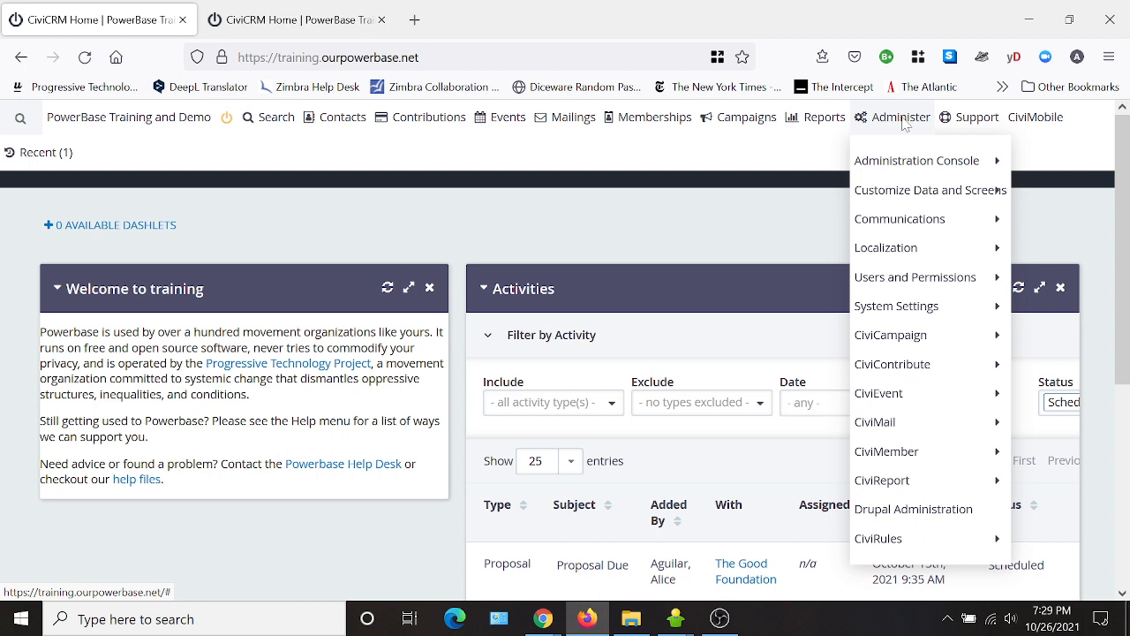
pyautogui.moveTo(913, 195)
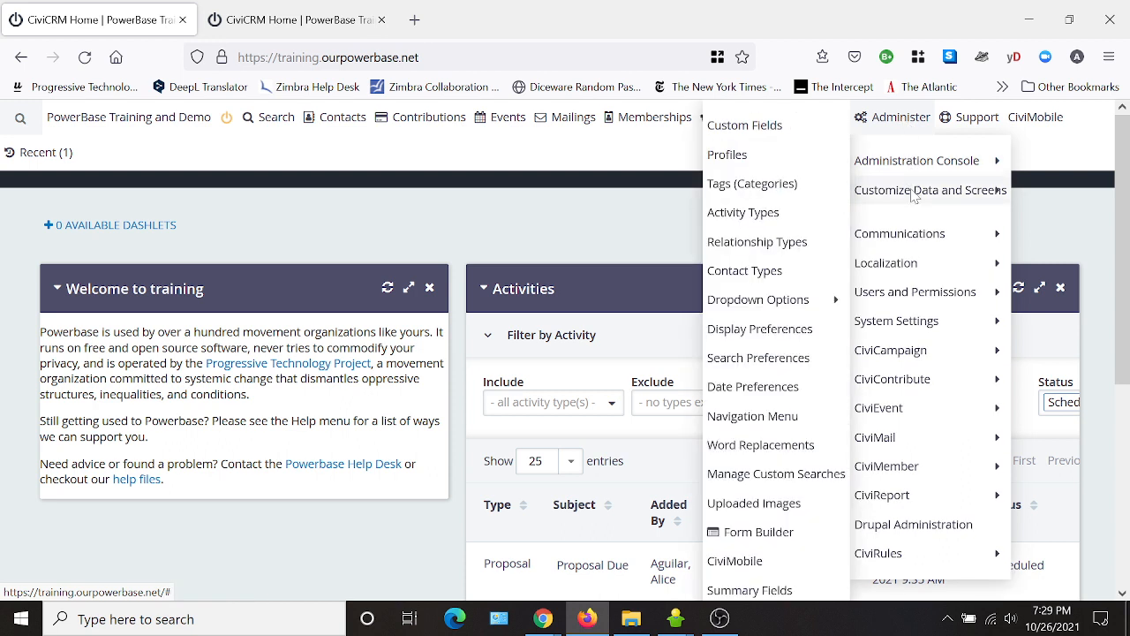
pyautogui.click(745, 214)
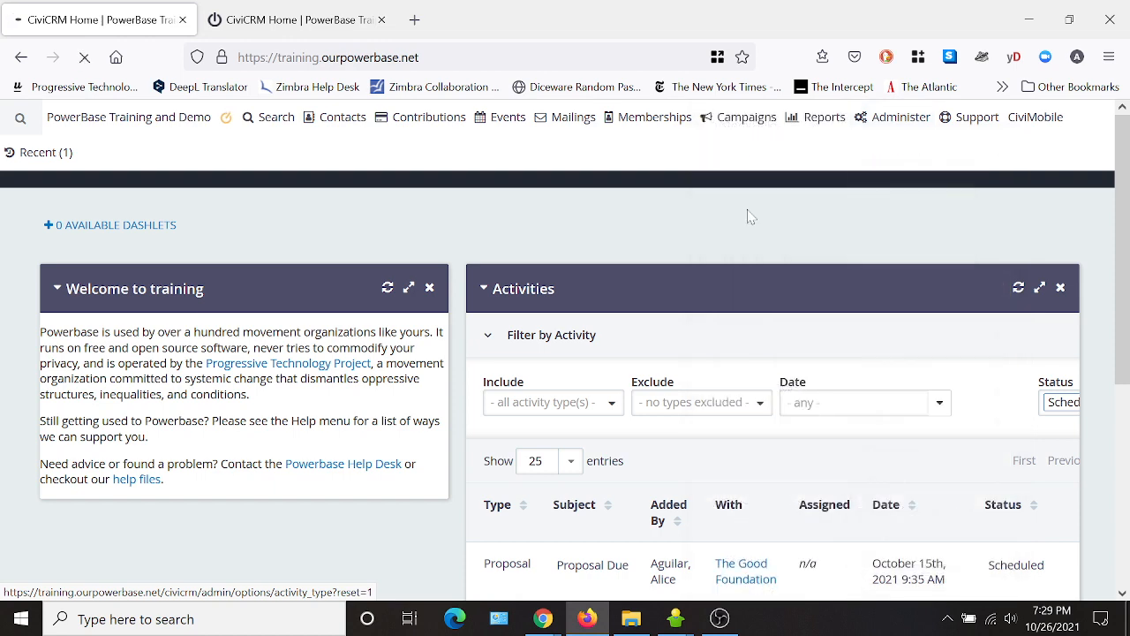
pyautogui.scroll(-10, 333, 558)
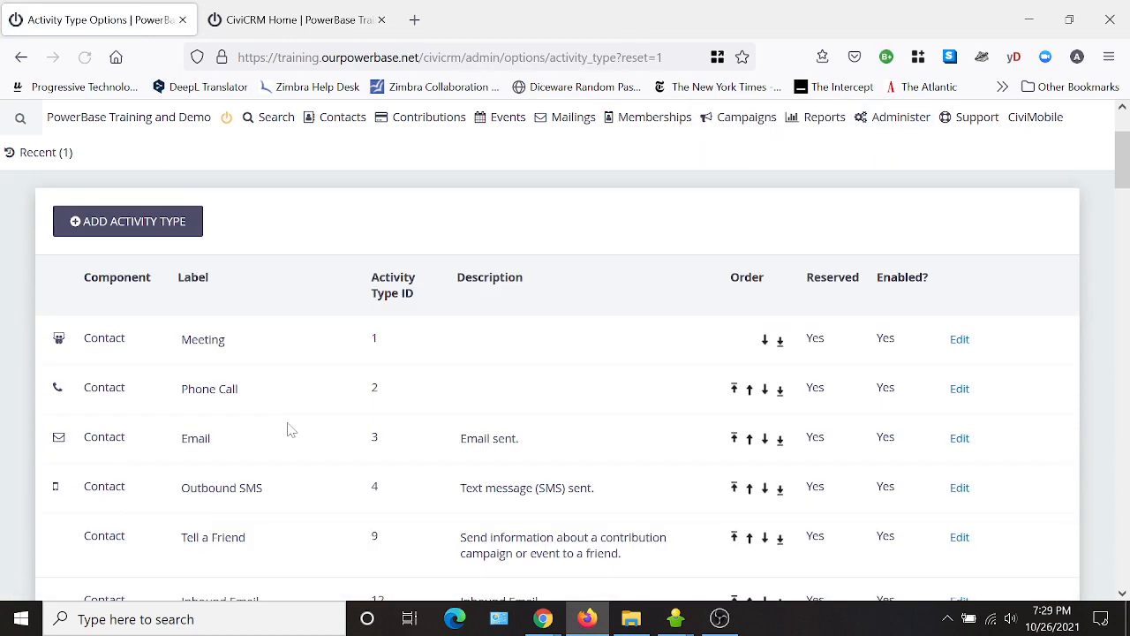
pyautogui.scroll(-3, 282, 541)
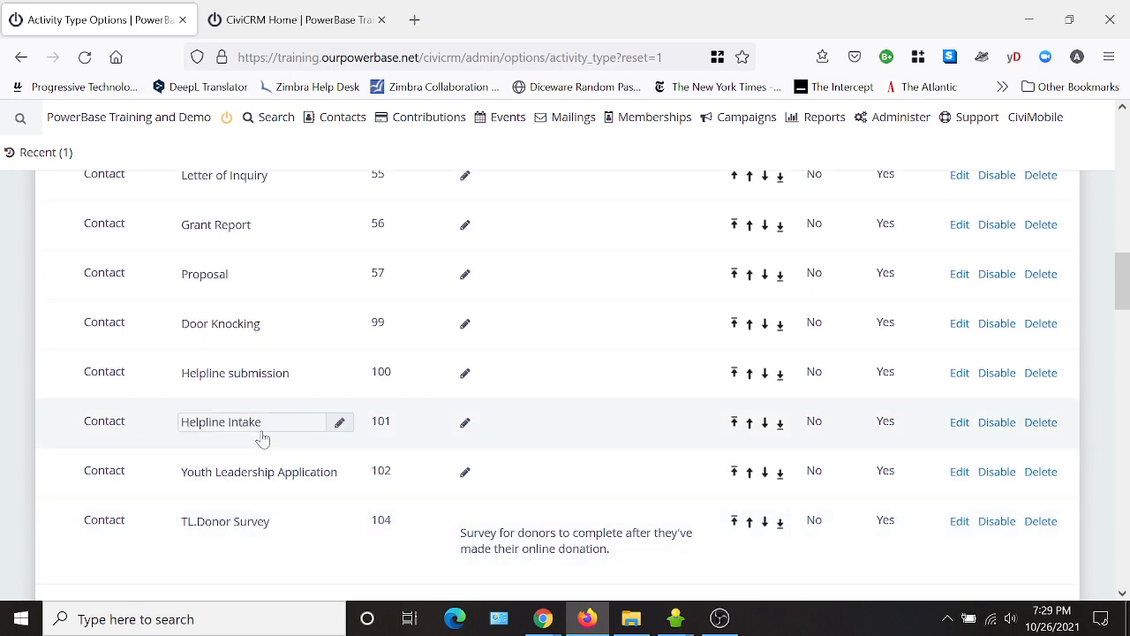
pyautogui.scroll(4, 787, 432)
pyautogui.scroll(8, 784, 407)
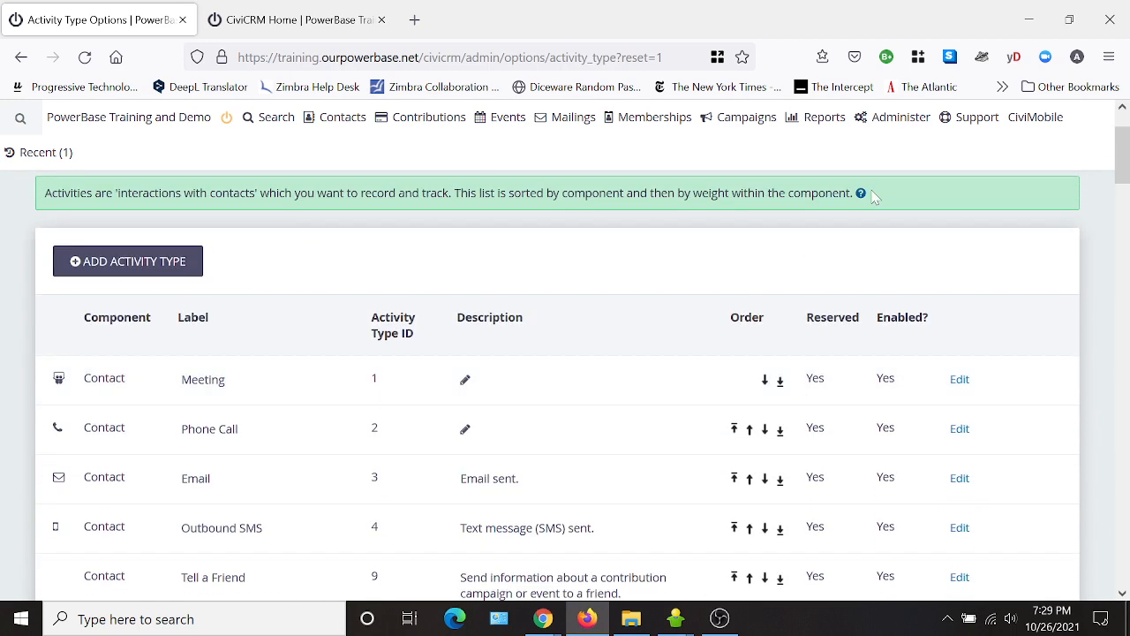
pyautogui.moveTo(908, 127)
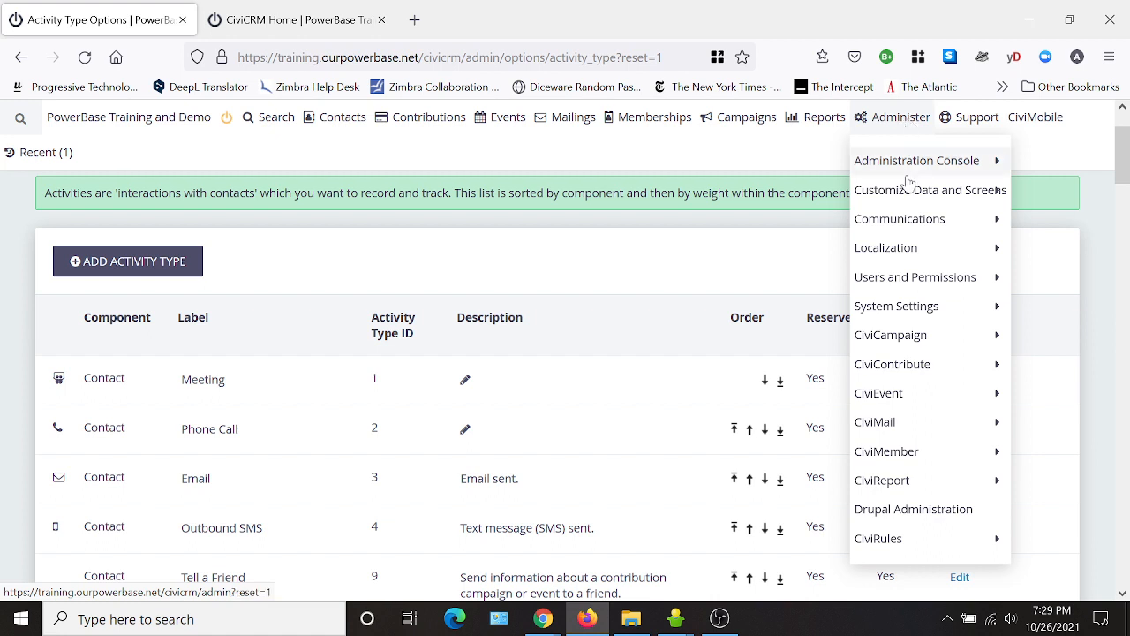
pyautogui.moveTo(911, 194)
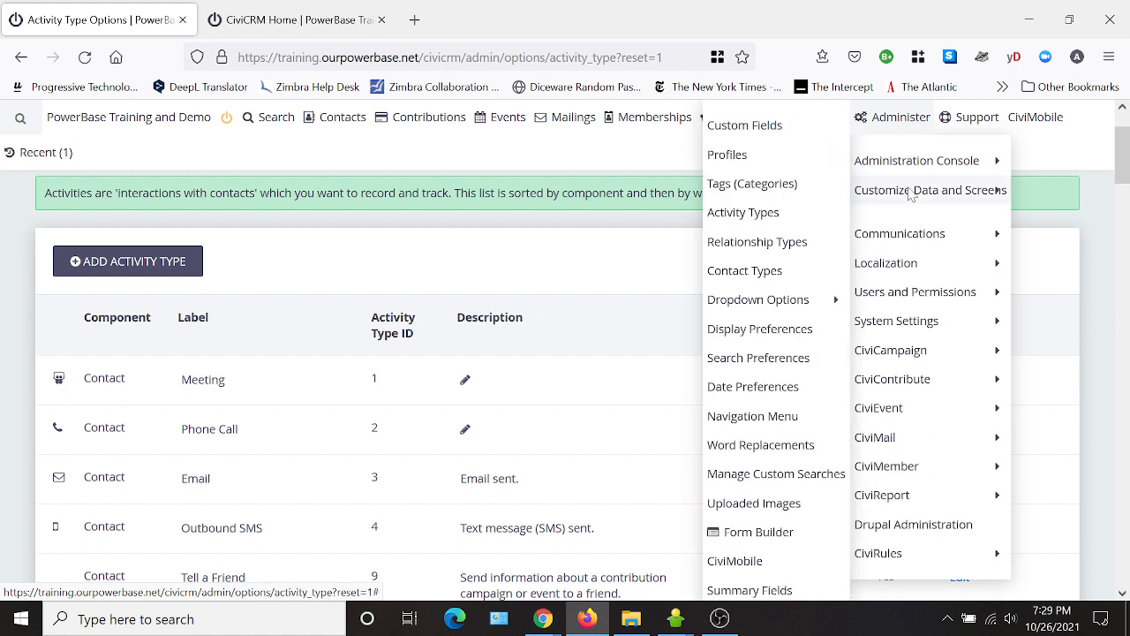
# View the Helpline questions custom fields, then go to the Drupal Administration page.
pyautogui.click(755, 124)
pyautogui.scroll(-5, 335, 348)
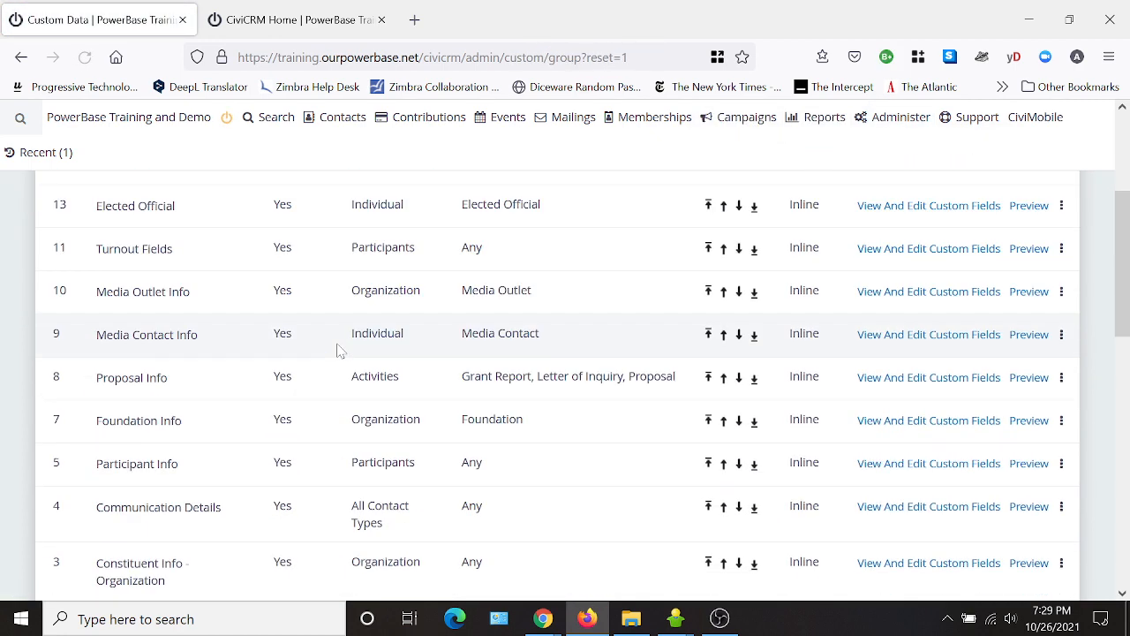
pyautogui.scroll(-4, 221, 454)
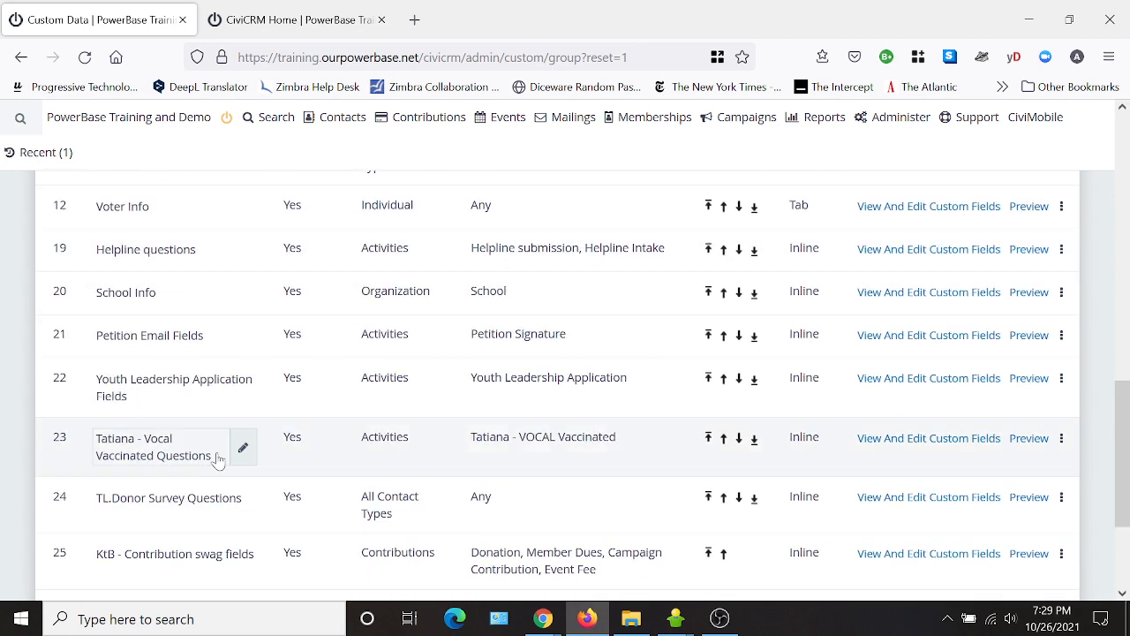
pyautogui.scroll(-1, 203, 432)
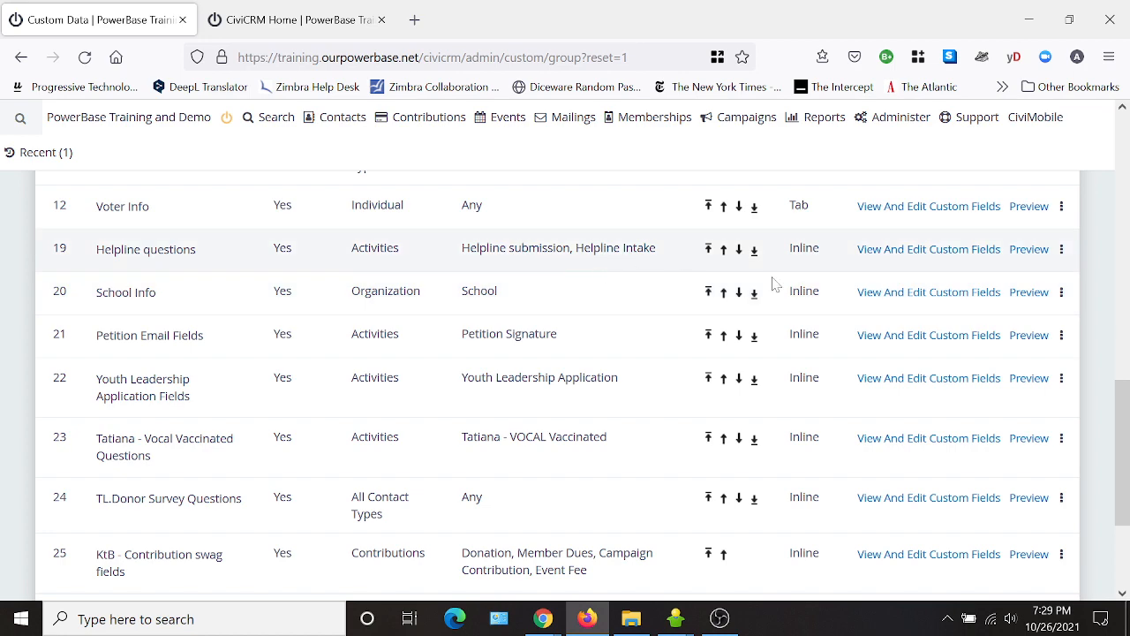
pyautogui.click(919, 253)
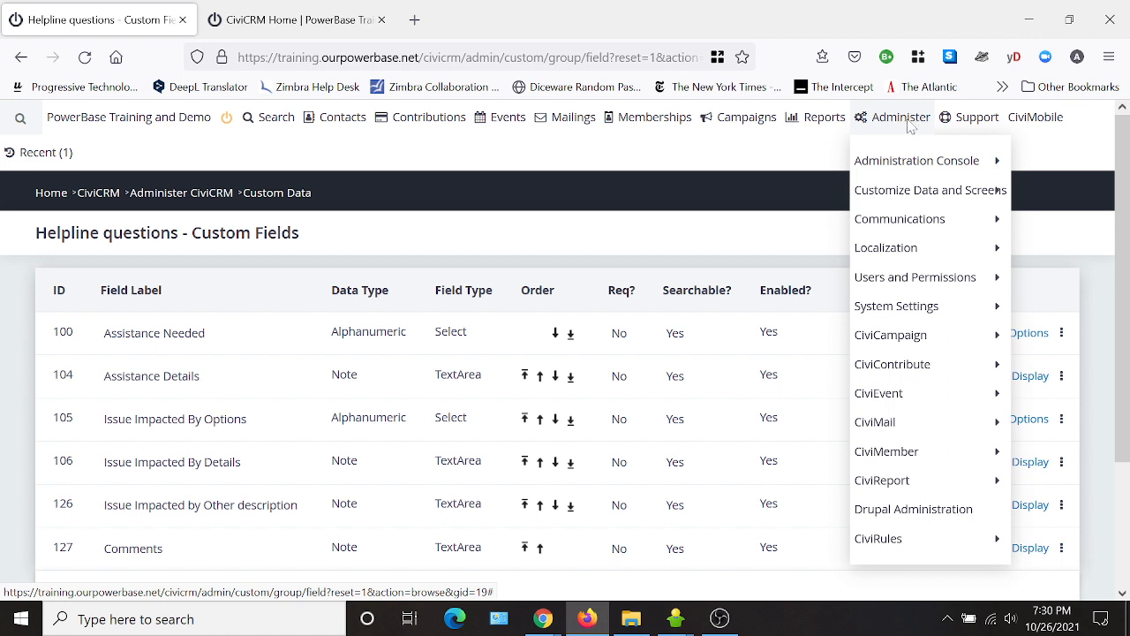
pyautogui.click(912, 512)
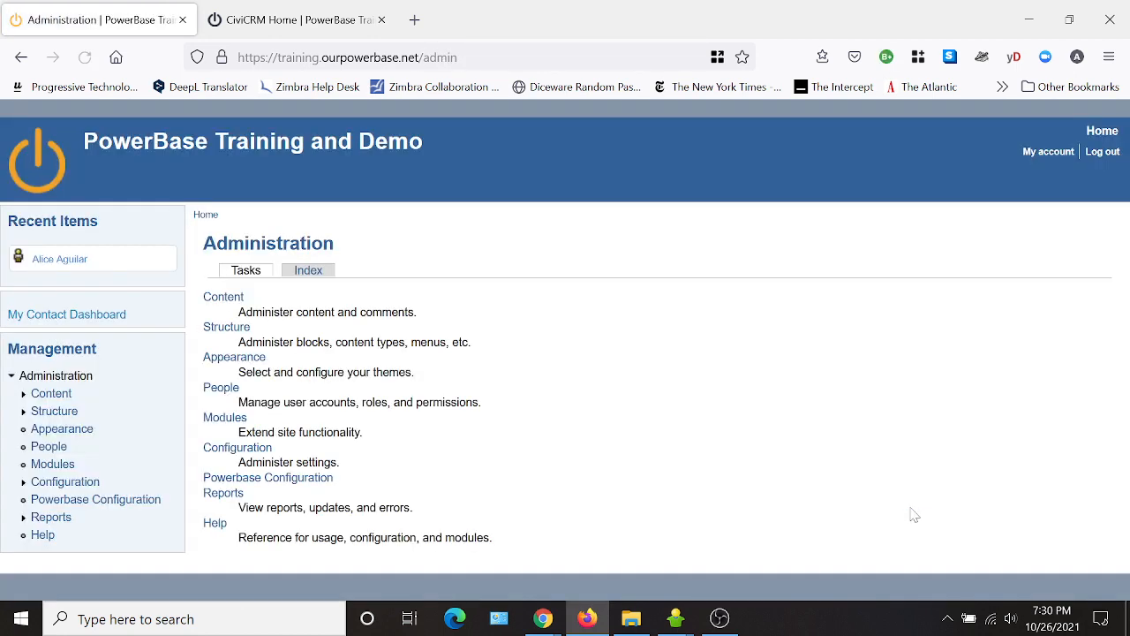
# Open the PTP Intake Form row's edit page from the Content list.
pyautogui.click(206, 300)
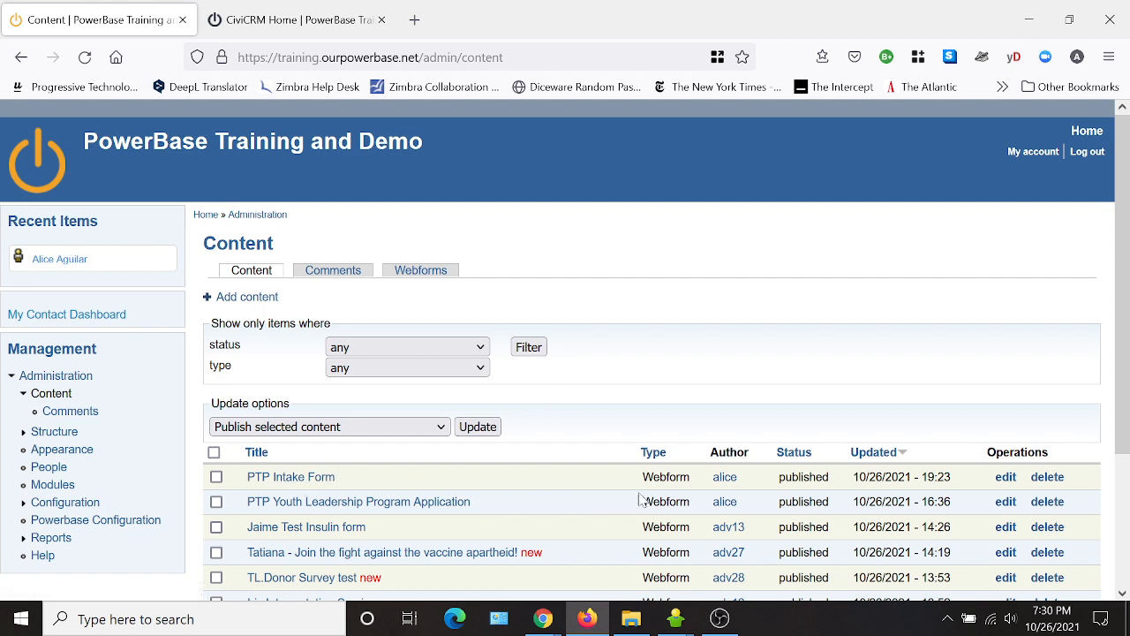
pyautogui.click(1012, 486)
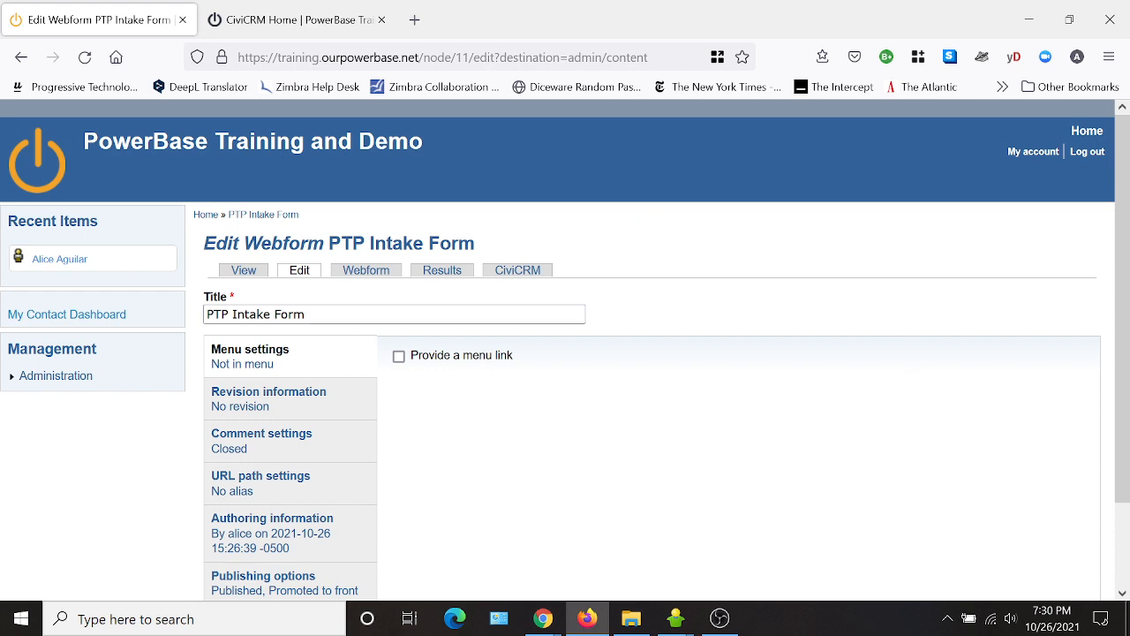
pyautogui.scroll(-2, 834, 286)
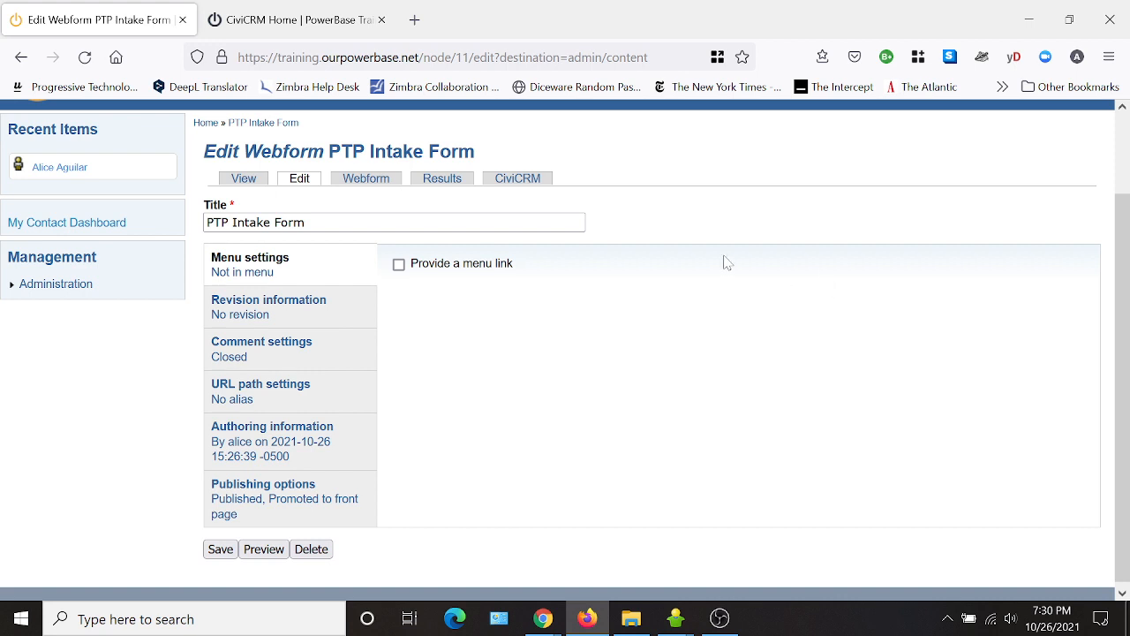
# Uncheck anonymous user under Submission access in Form settings and save the configuration.
pyautogui.click(368, 180)
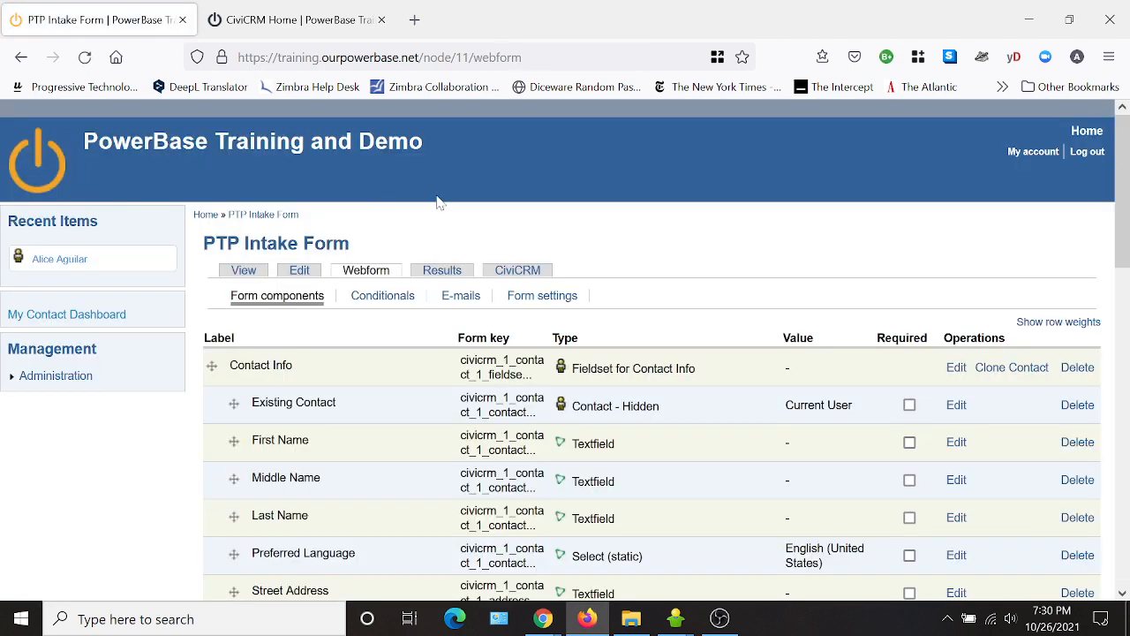
pyautogui.click(542, 297)
pyautogui.scroll(-2, 757, 260)
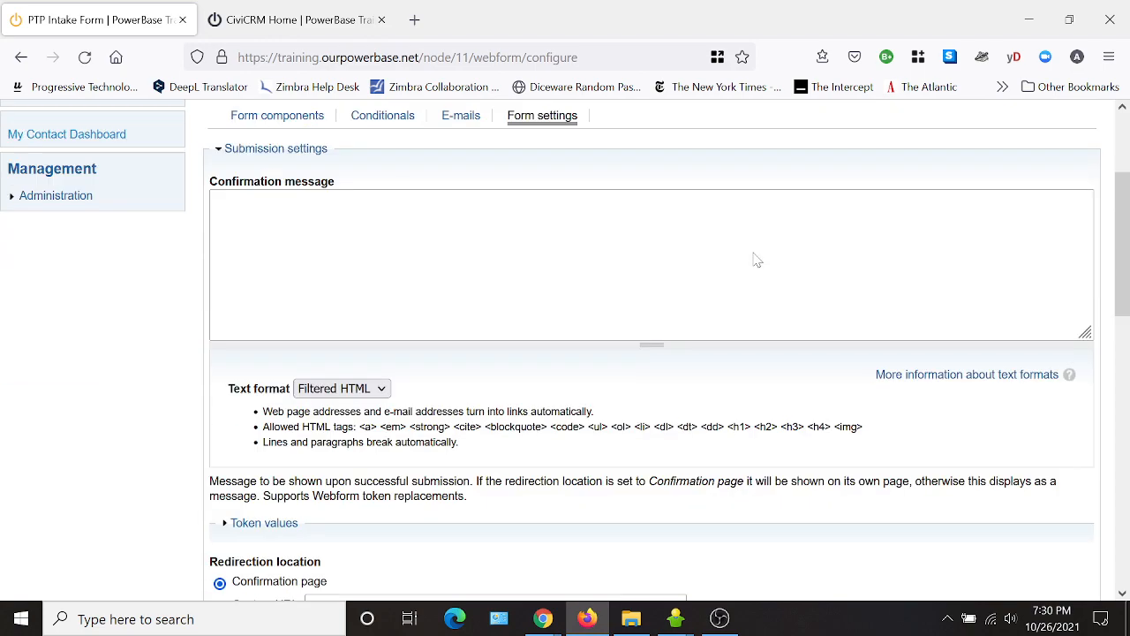
pyautogui.scroll(-9, 757, 260)
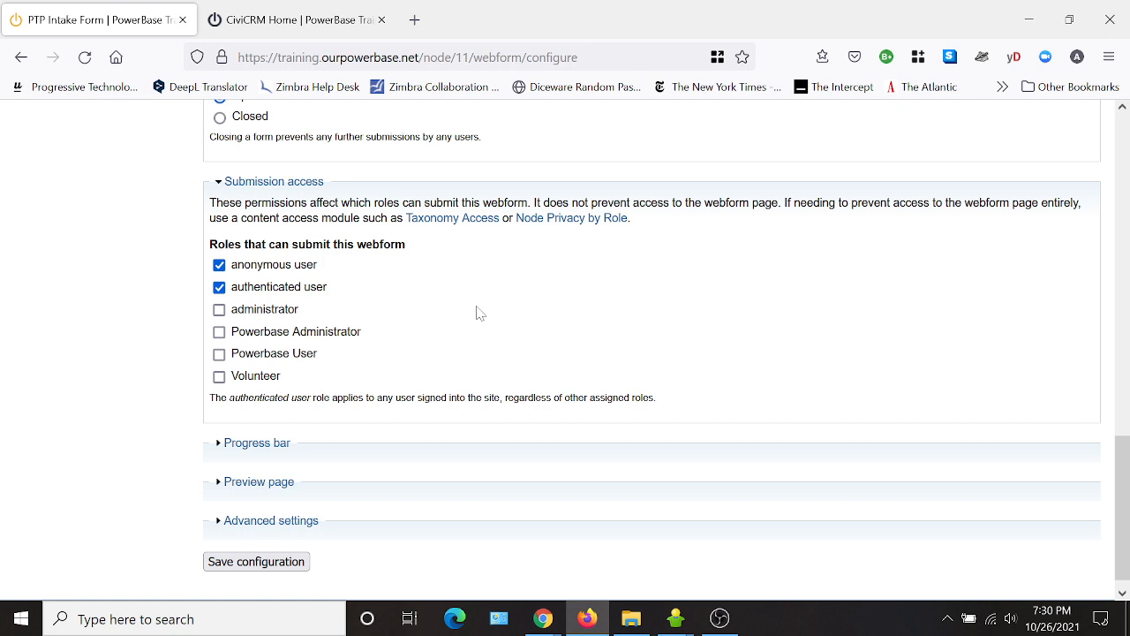
pyautogui.click(220, 267)
pyautogui.click(271, 569)
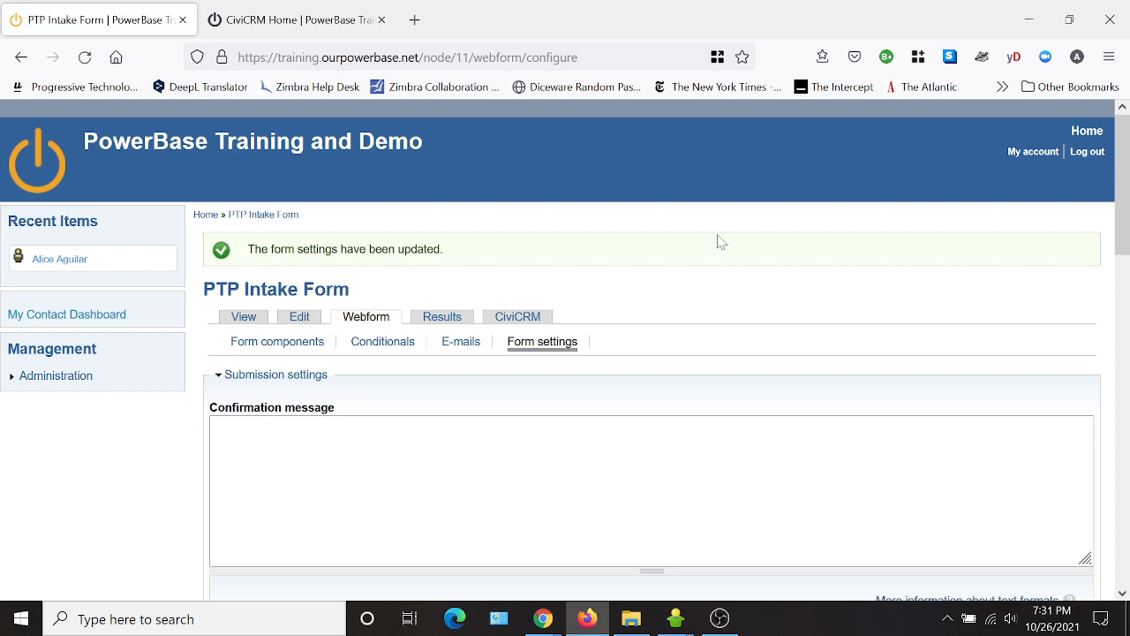
pyautogui.click(458, 350)
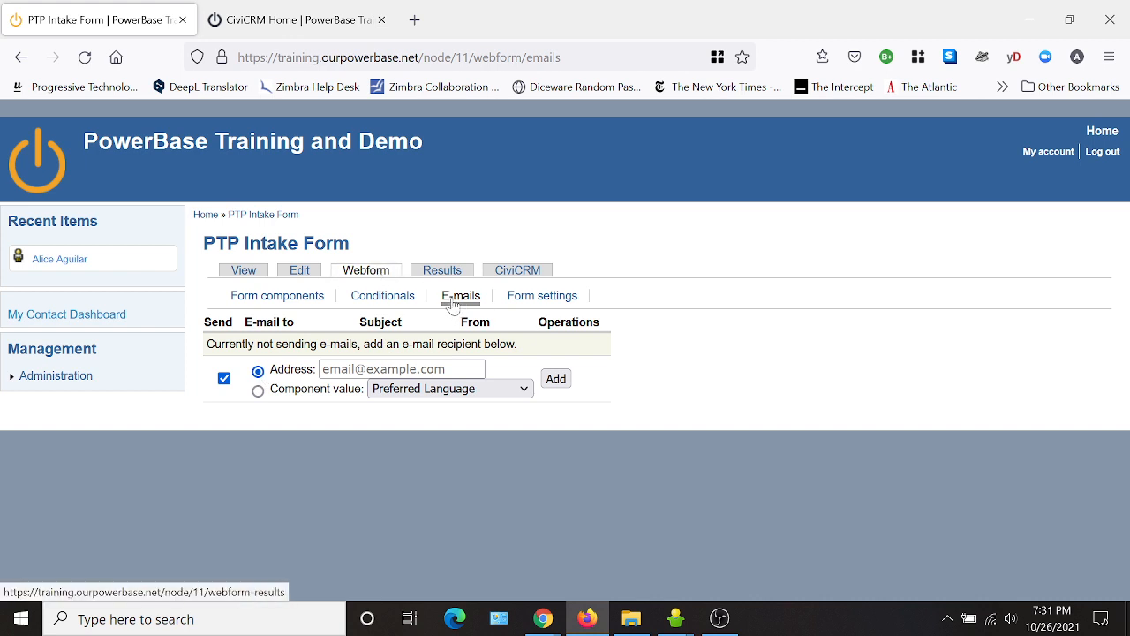
# Add two custom recipient e-mail addresses to the new e-mail notification.
pyautogui.click(325, 369)
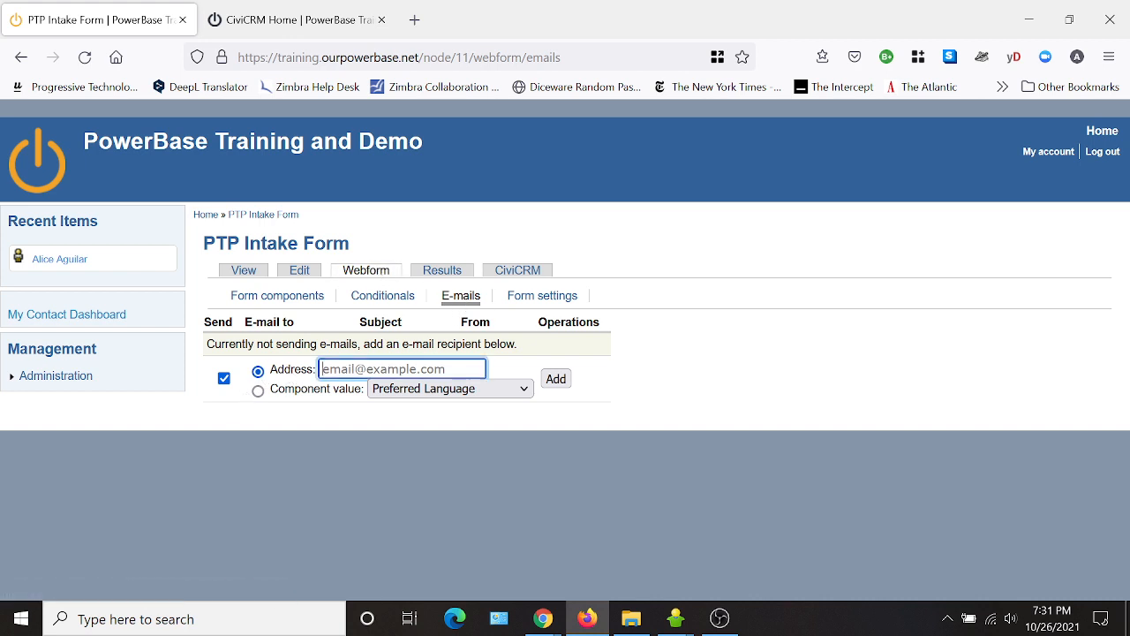
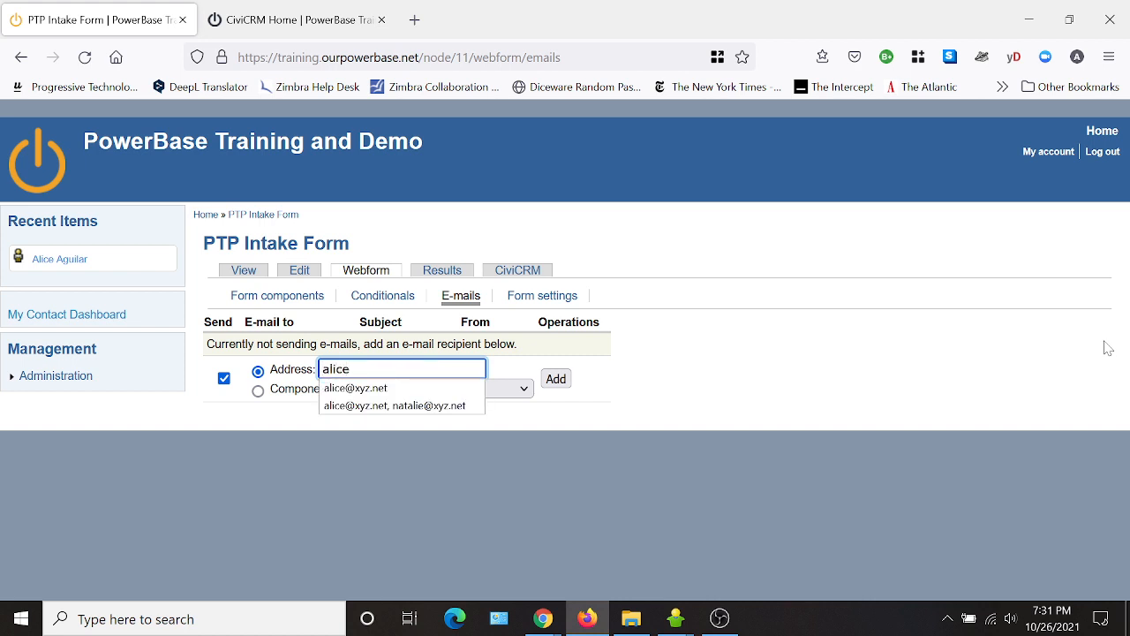
pyautogui.click(360, 392)
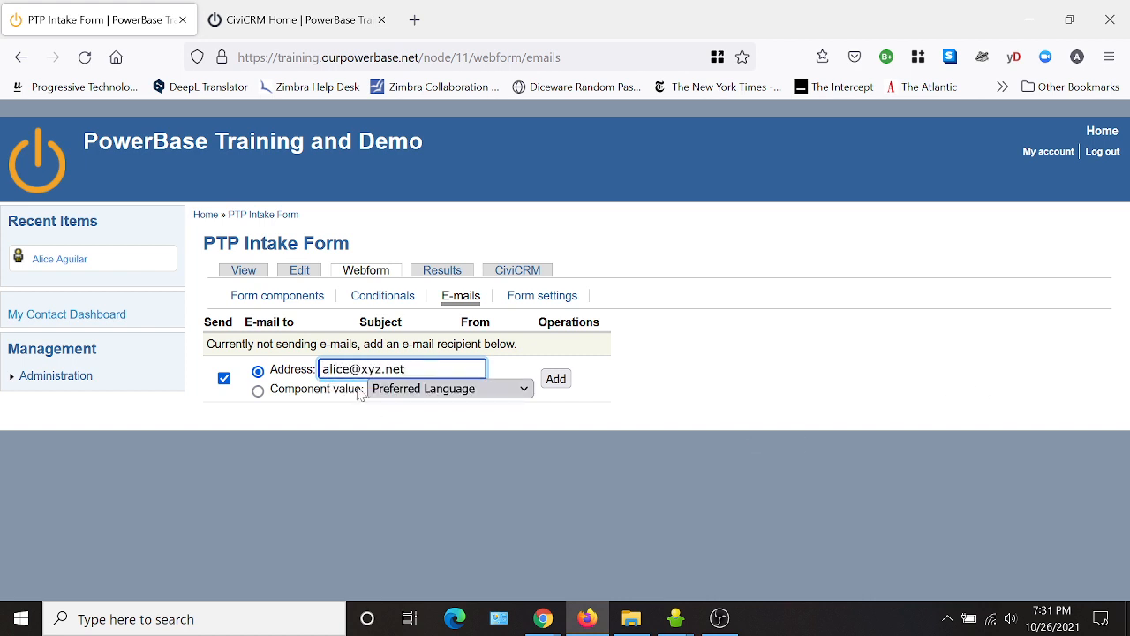
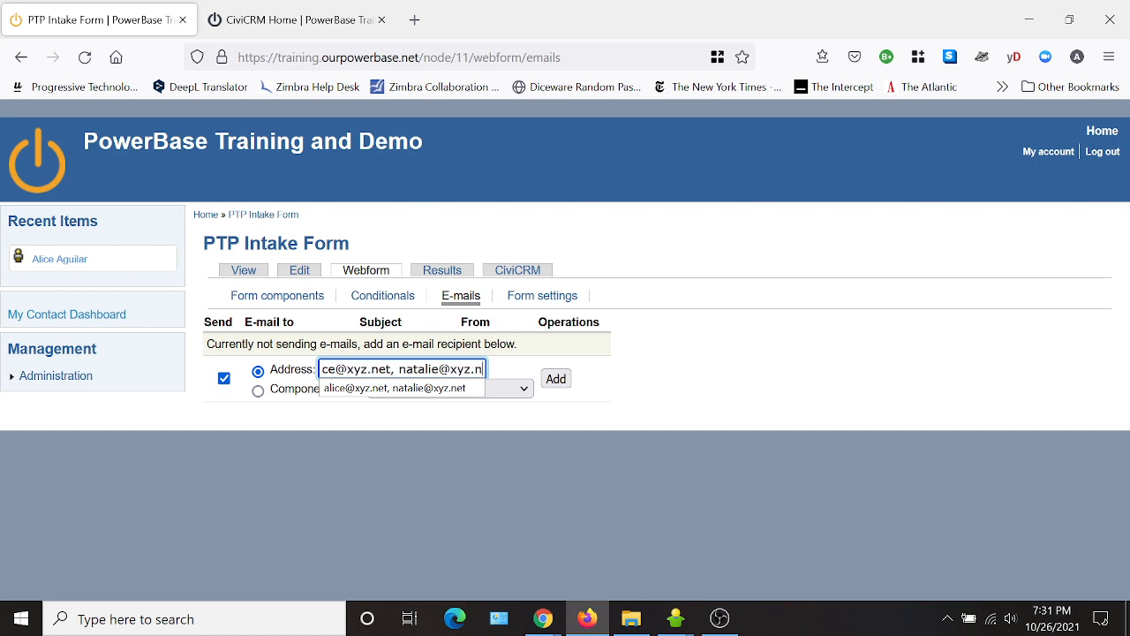
pyautogui.click(554, 380)
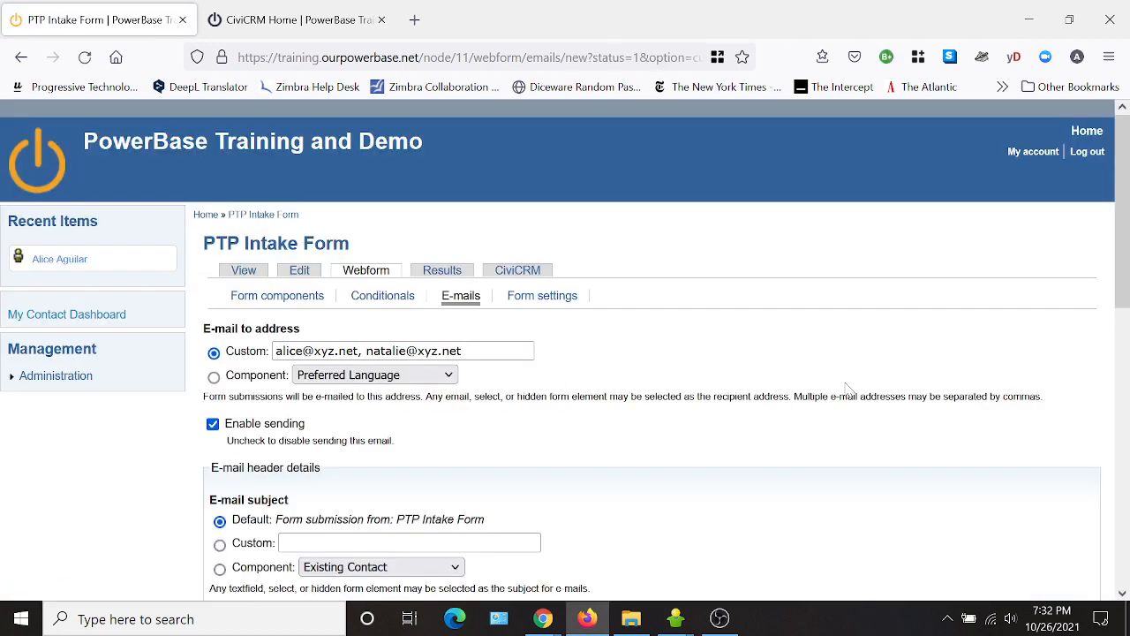
# Leave the default e-mail template text unchanged and save the e-mail settings.
pyautogui.scroll(-2, 749, 425)
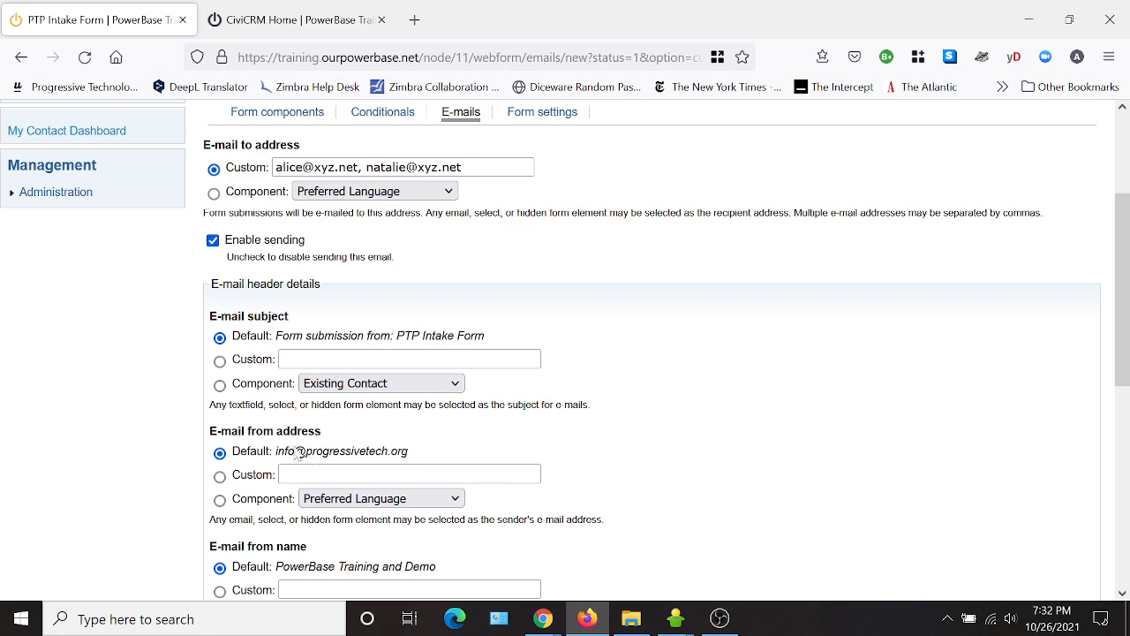
pyautogui.scroll(-2, 656, 449)
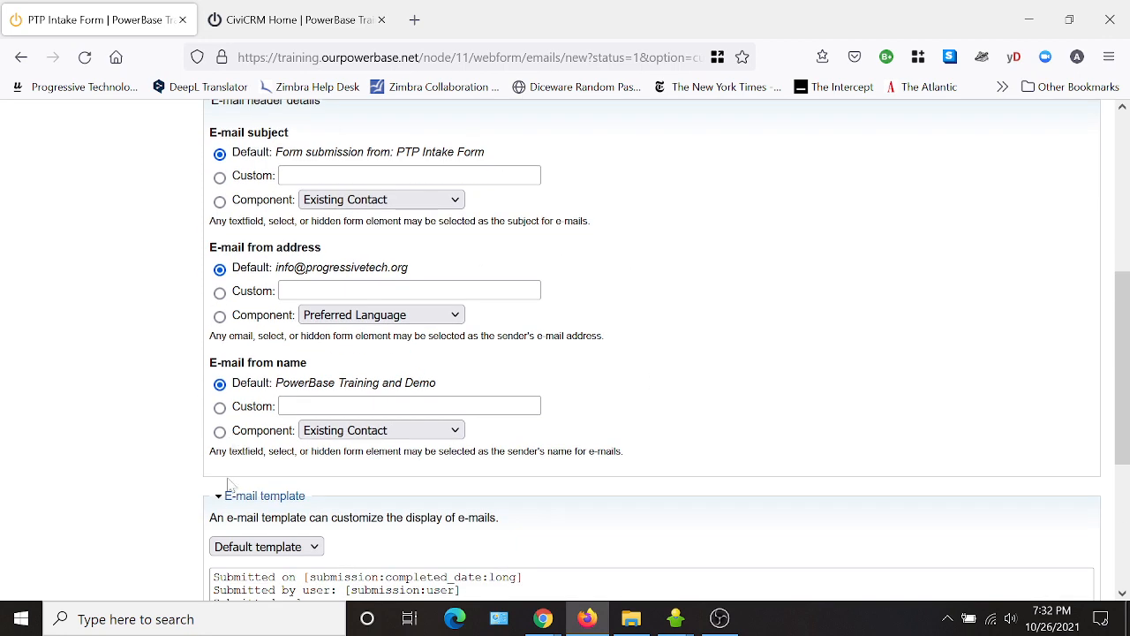
pyautogui.scroll(-2, 232, 490)
pyautogui.moveTo(327, 473); pyautogui.dragTo(213, 393)
pyautogui.click(335, 472)
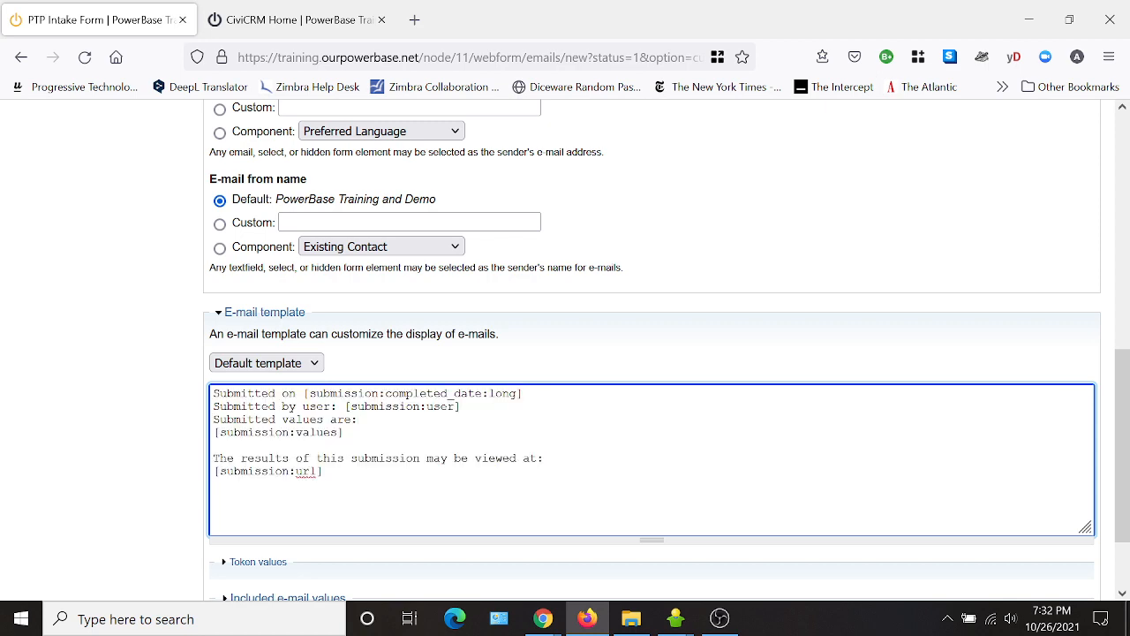
pyautogui.moveTo(323, 473); pyautogui.dragTo(213, 393)
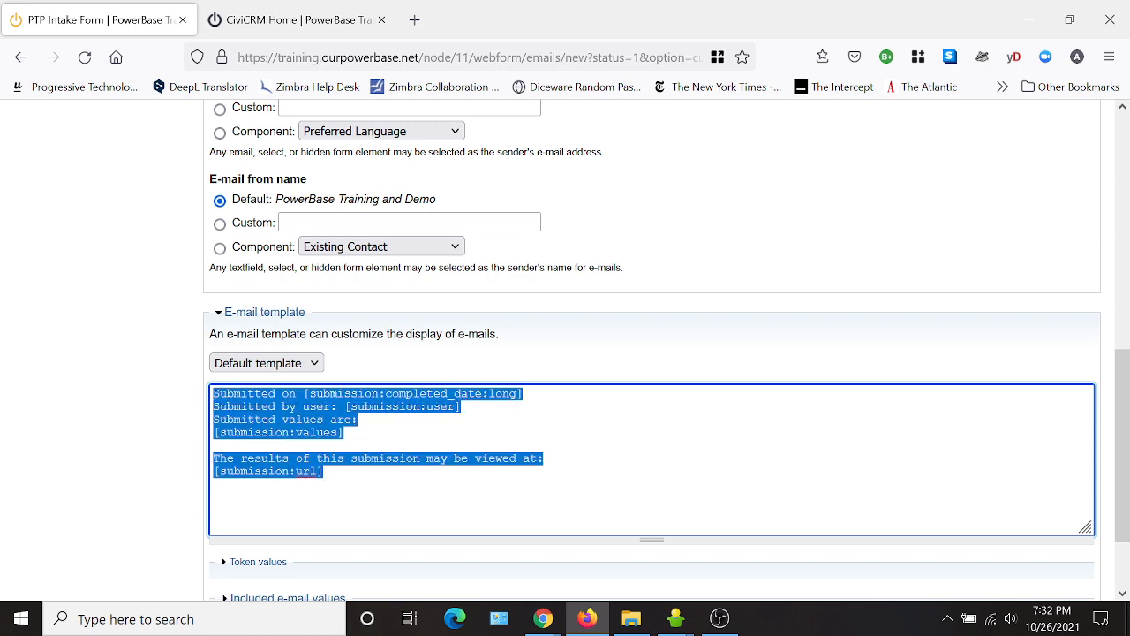
pyautogui.click(462, 407)
pyautogui.scroll(-2, 654, 477)
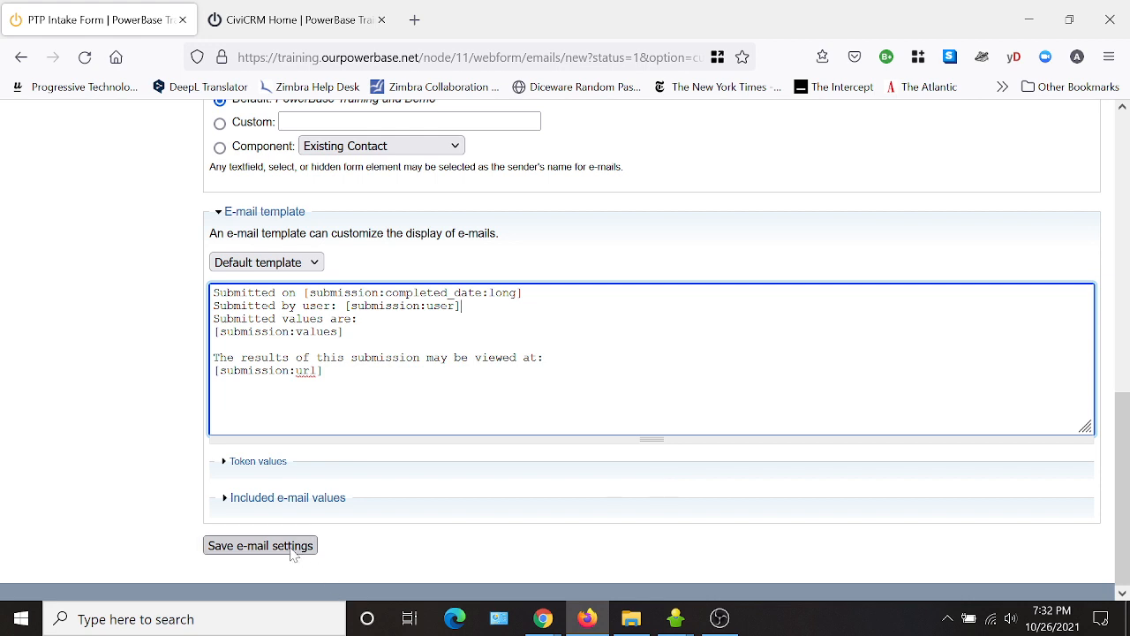
pyautogui.click(291, 548)
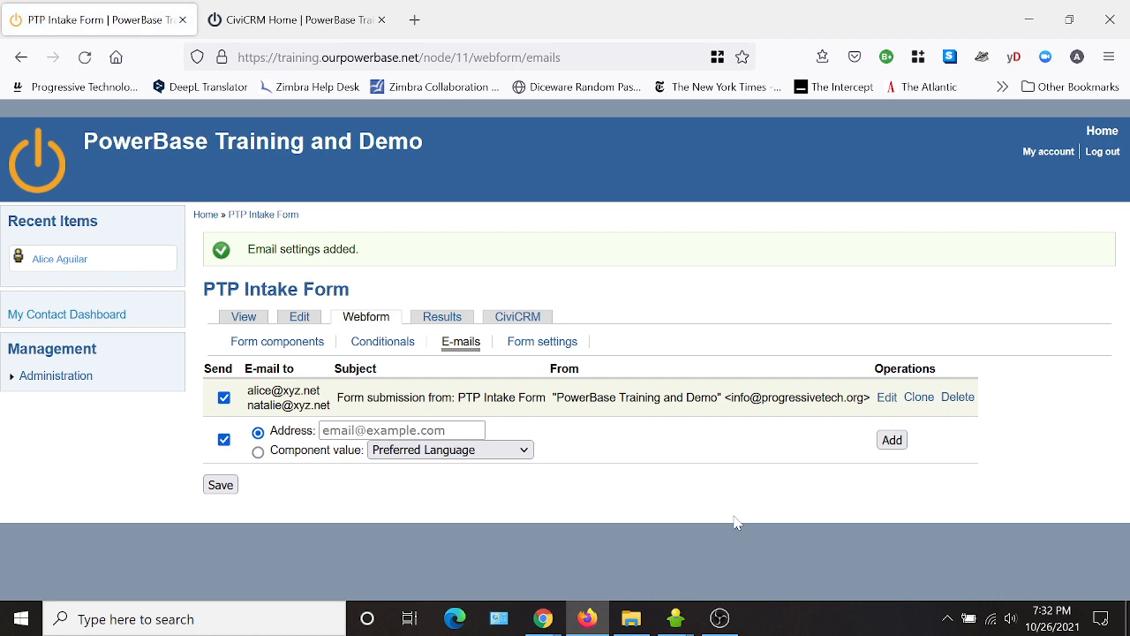
# In Form settings, keep redirection on 'Confirmation page' and save the configuration.
pyautogui.click(530, 346)
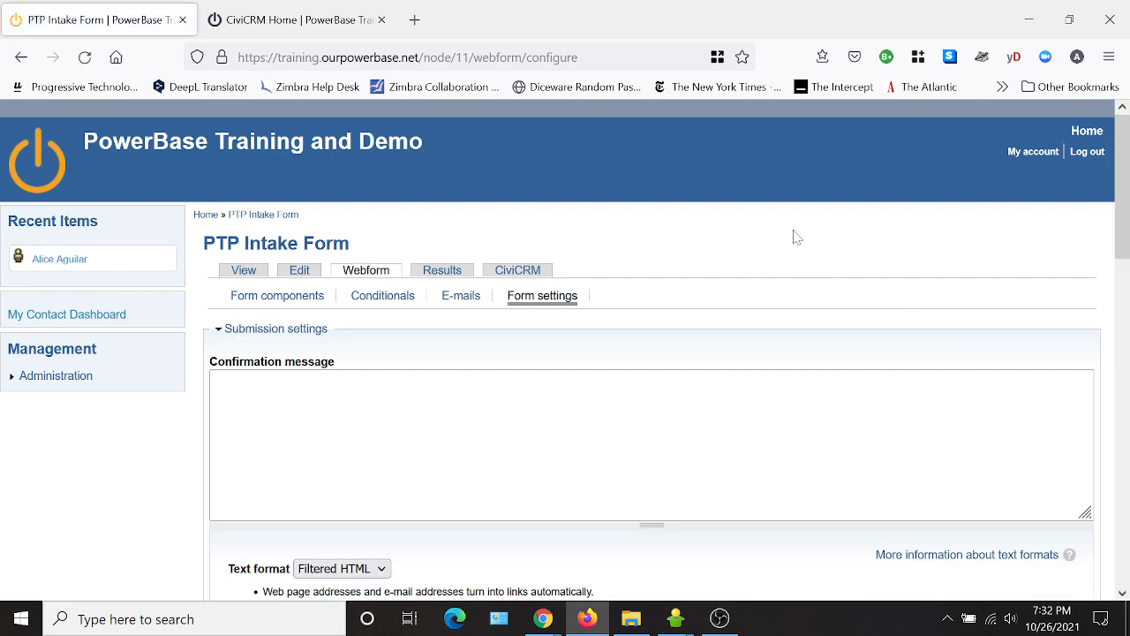
pyautogui.scroll(-3, 603, 369)
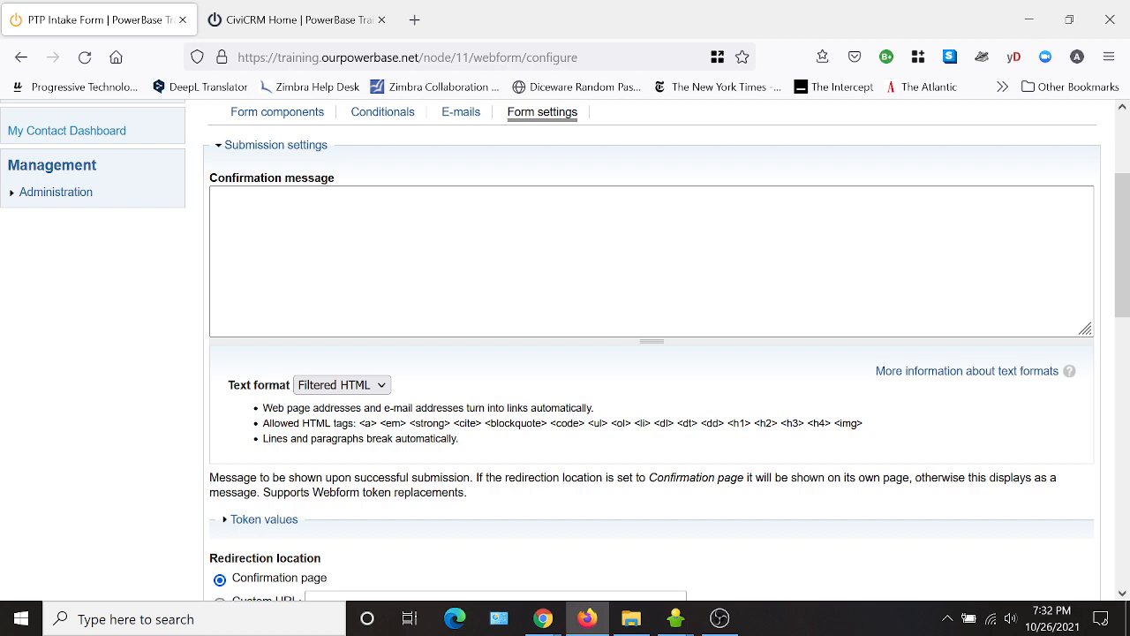
pyautogui.scroll(-7, 396, 252)
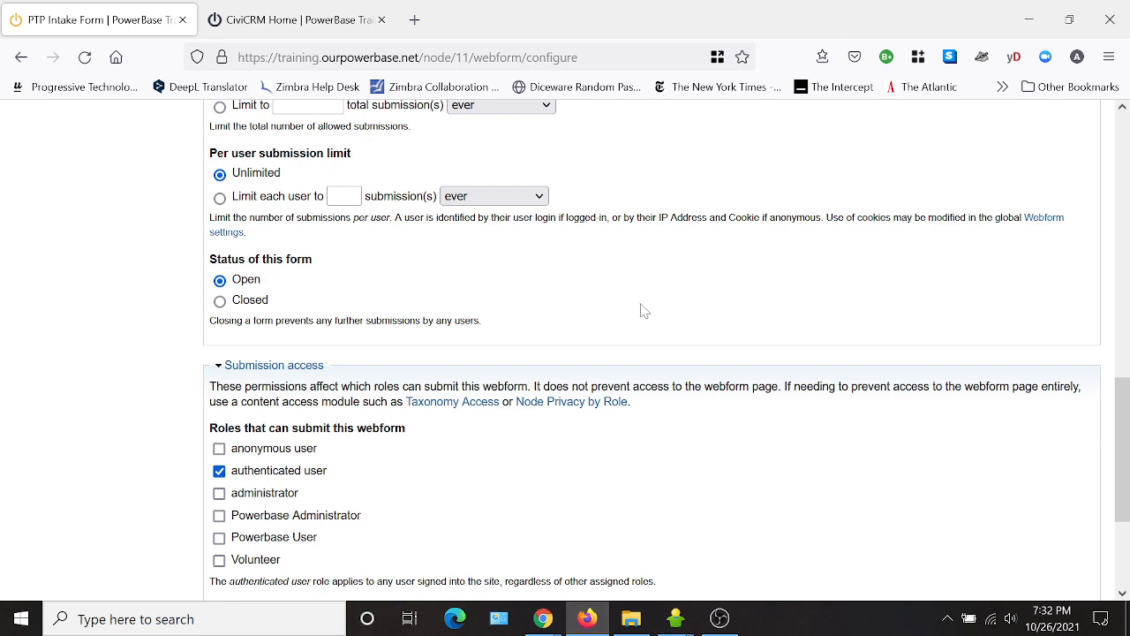
pyautogui.scroll(9, 652, 303)
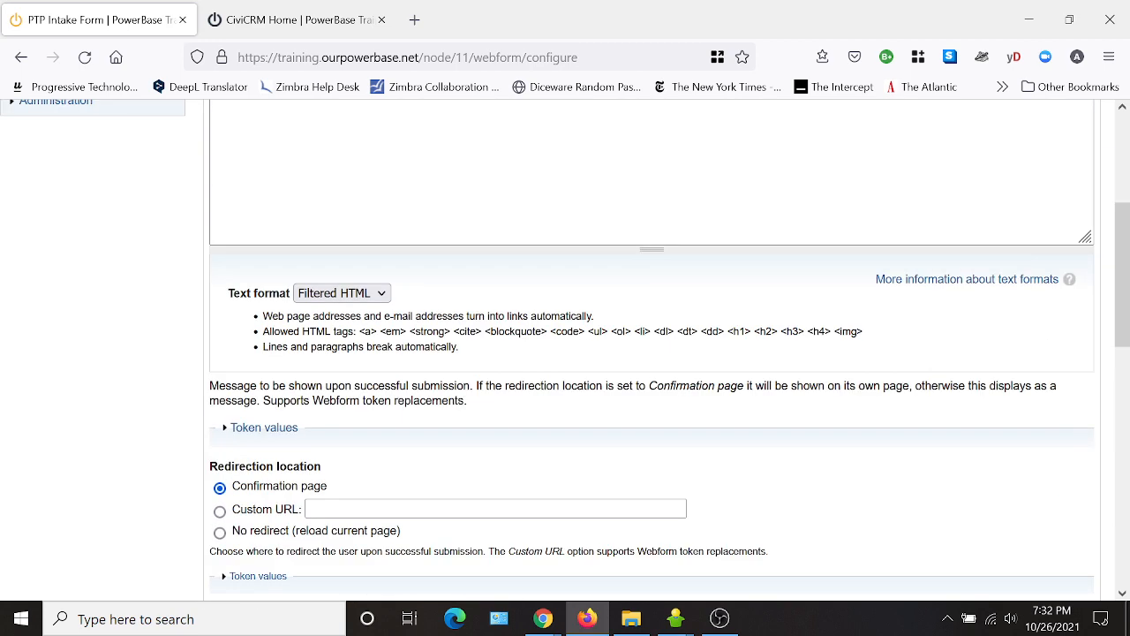
pyautogui.scroll(-3, 364, 353)
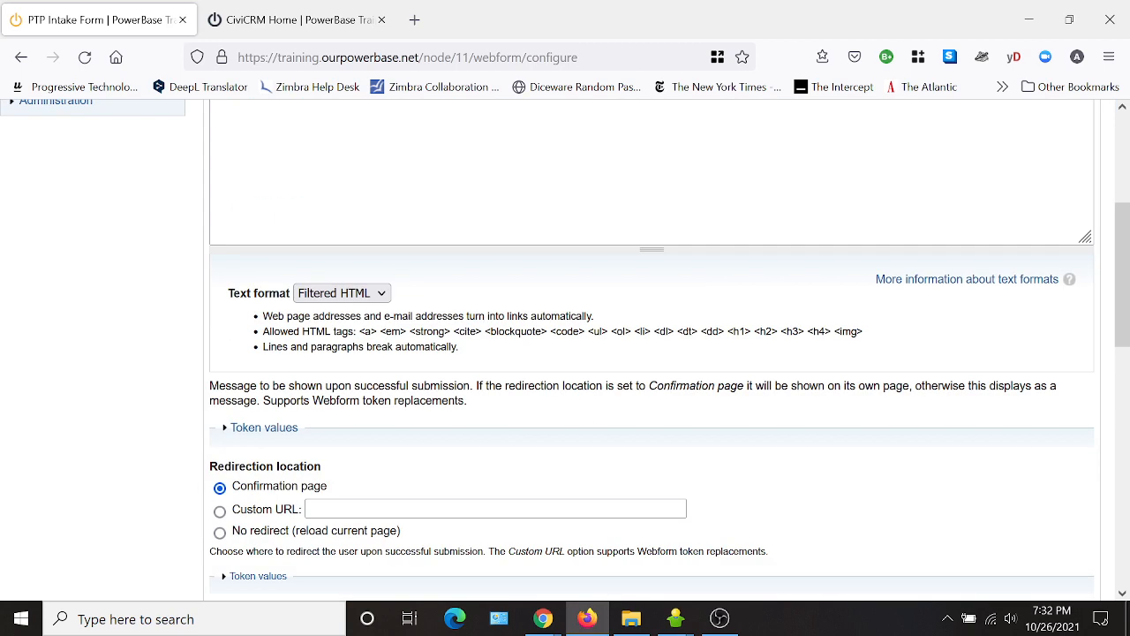
pyautogui.scroll(-1, 530, 380)
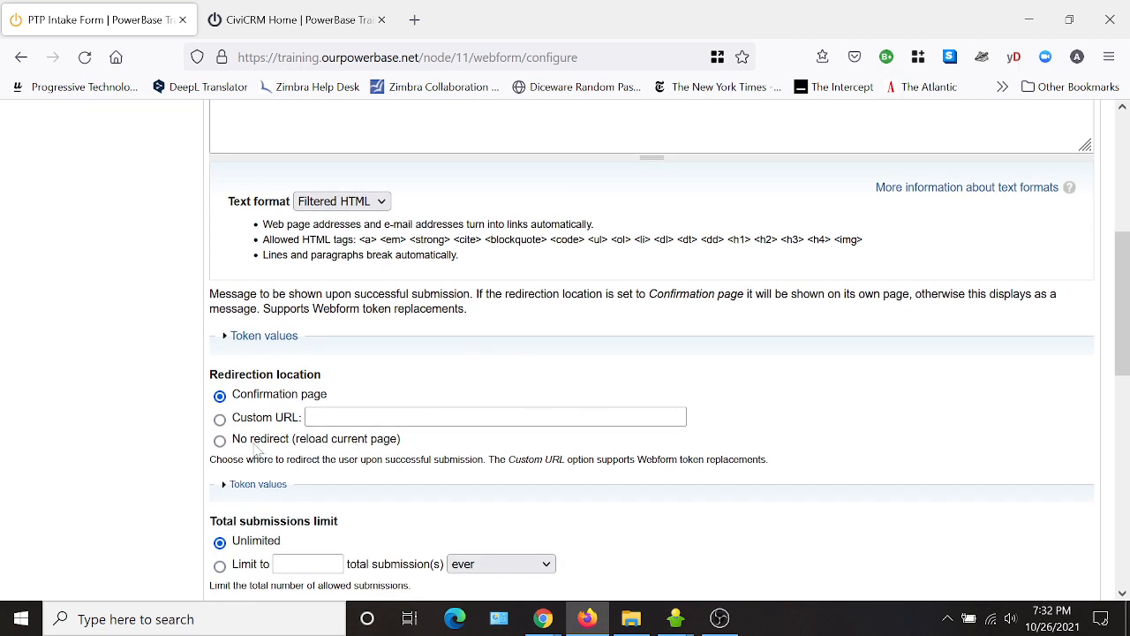
pyautogui.click(221, 443)
pyautogui.press('Up')
pyautogui.press('Up')
pyautogui.scroll(-6, 477, 396)
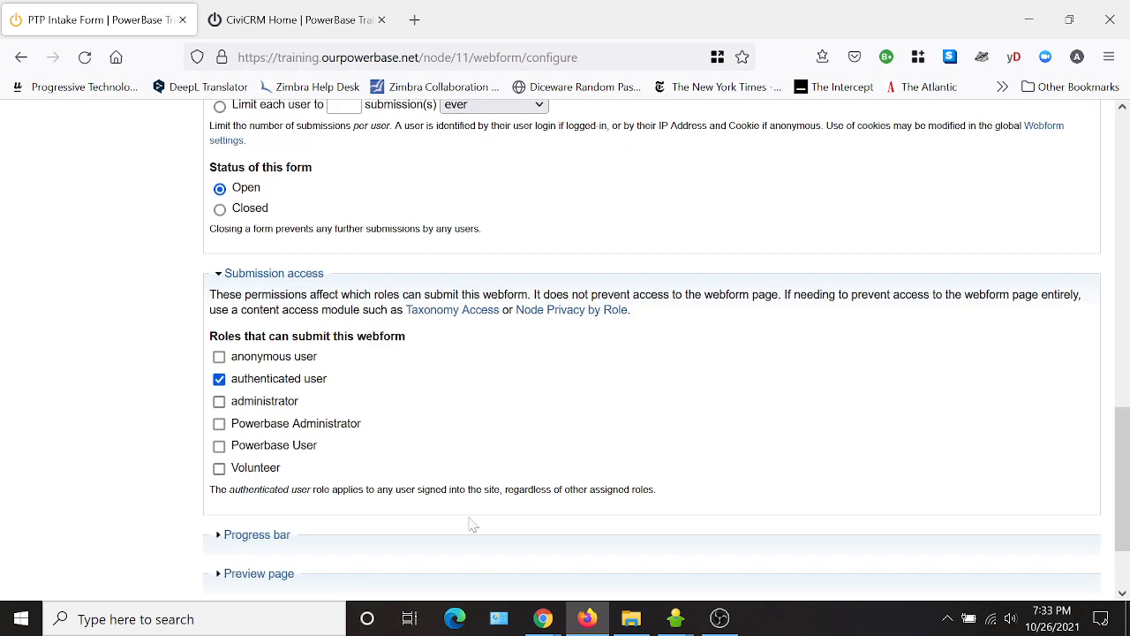
pyautogui.scroll(-2, 368, 535)
pyautogui.click(283, 545)
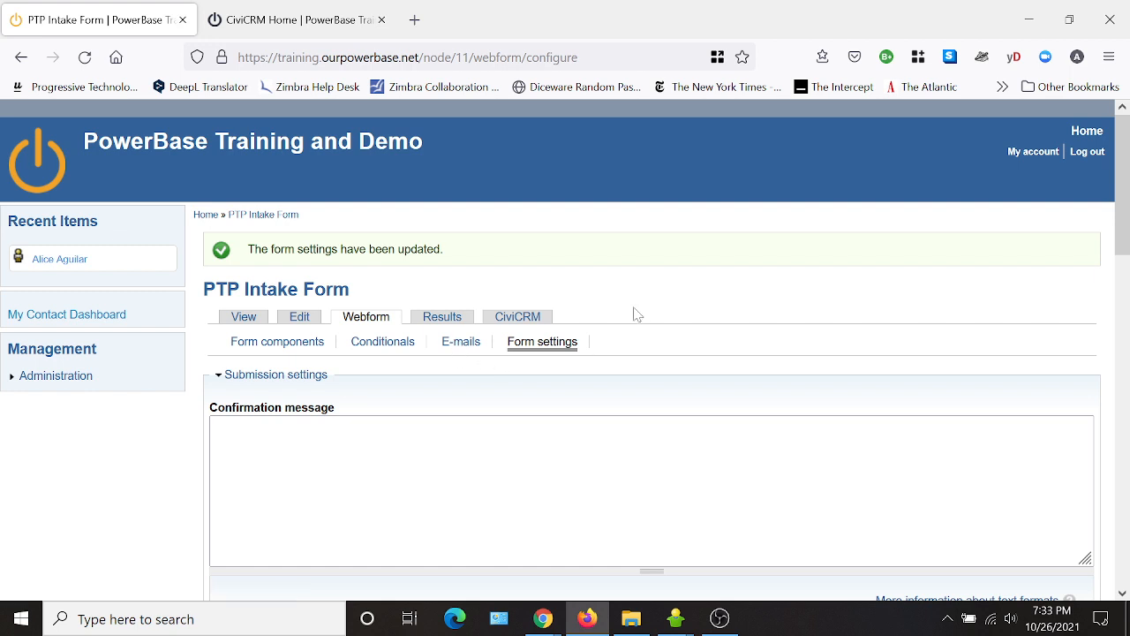
# Open the webform's CiviCRM tab and scroll through the Contact Info field settings.
pyautogui.click(516, 319)
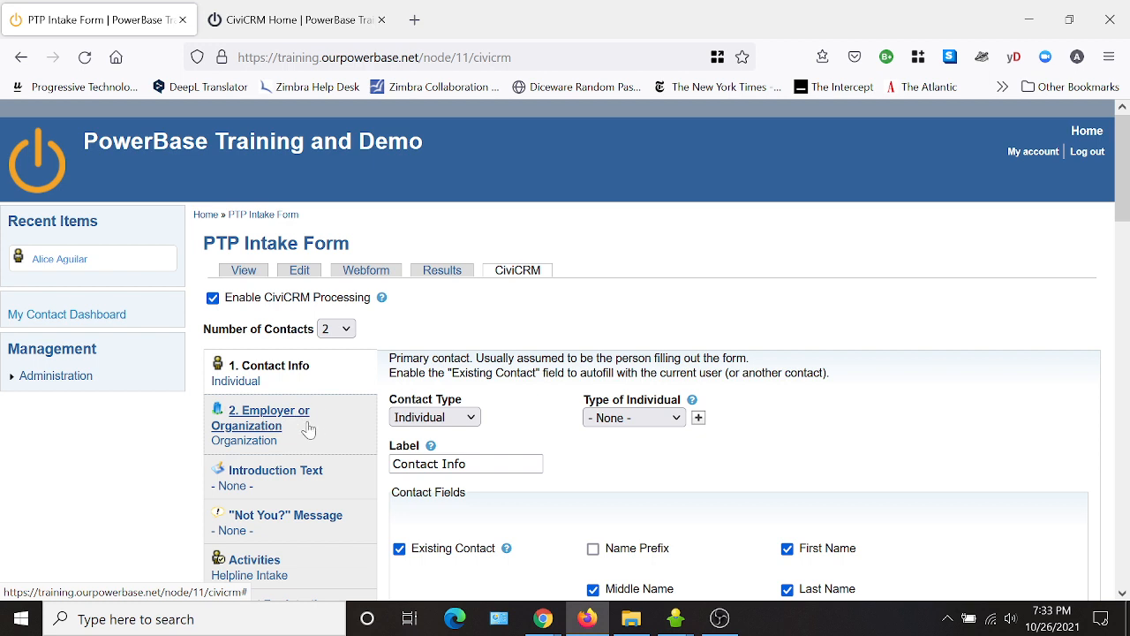
pyautogui.scroll(-2, 971, 353)
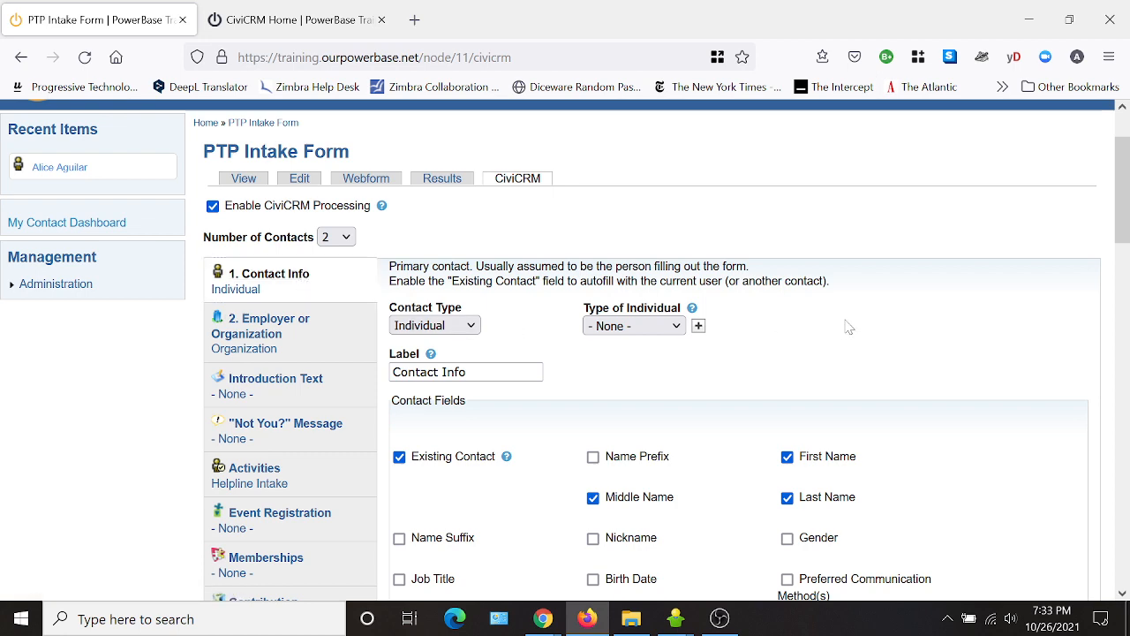
pyautogui.scroll(-2, 846, 321)
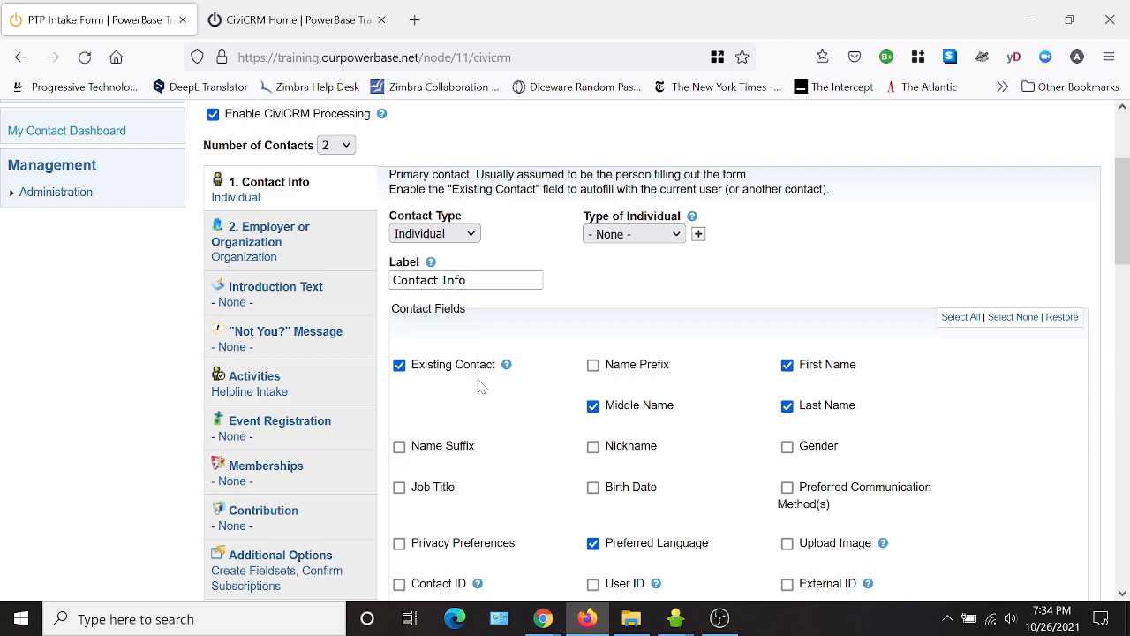
pyautogui.scroll(-2, 505, 397)
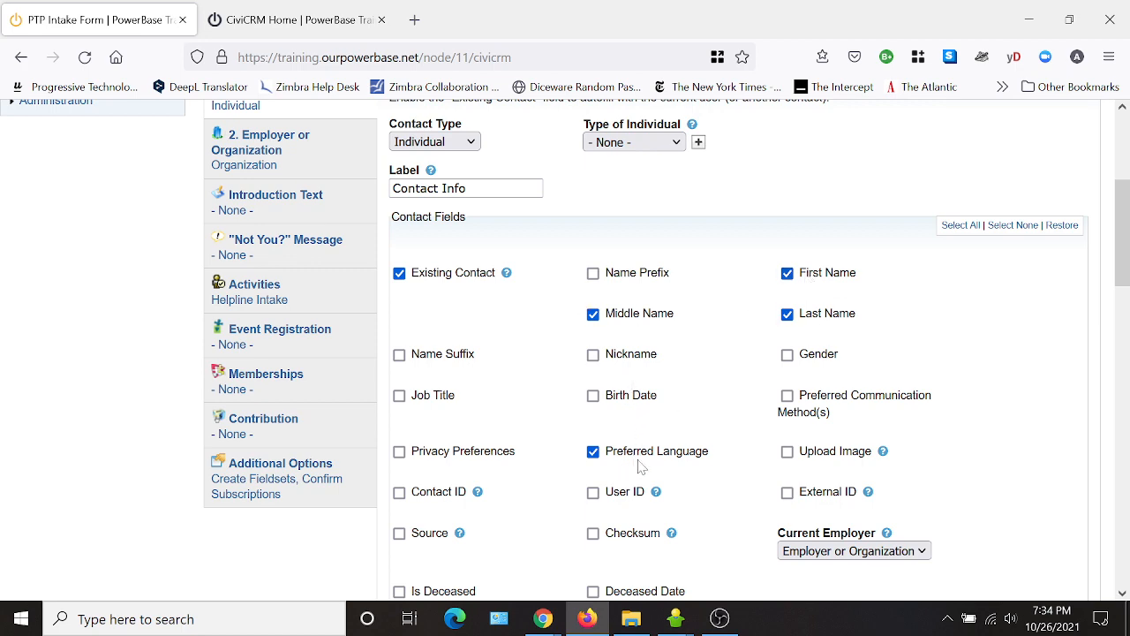
pyautogui.scroll(-1, 712, 468)
pyautogui.scroll(-1, 729, 412)
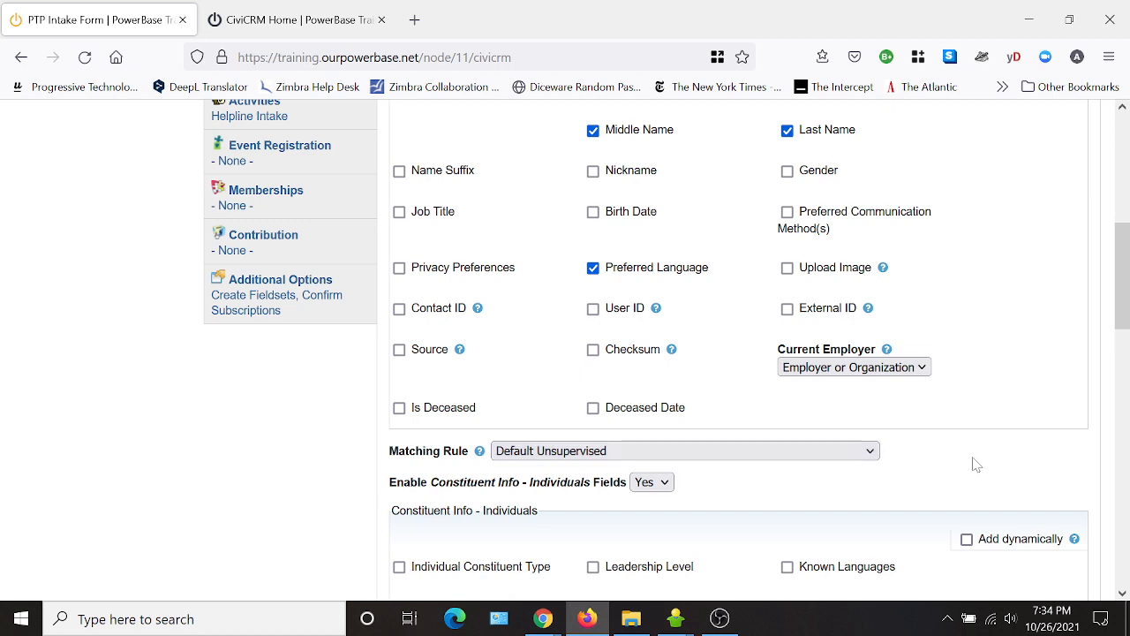
pyautogui.scroll(-1, 974, 462)
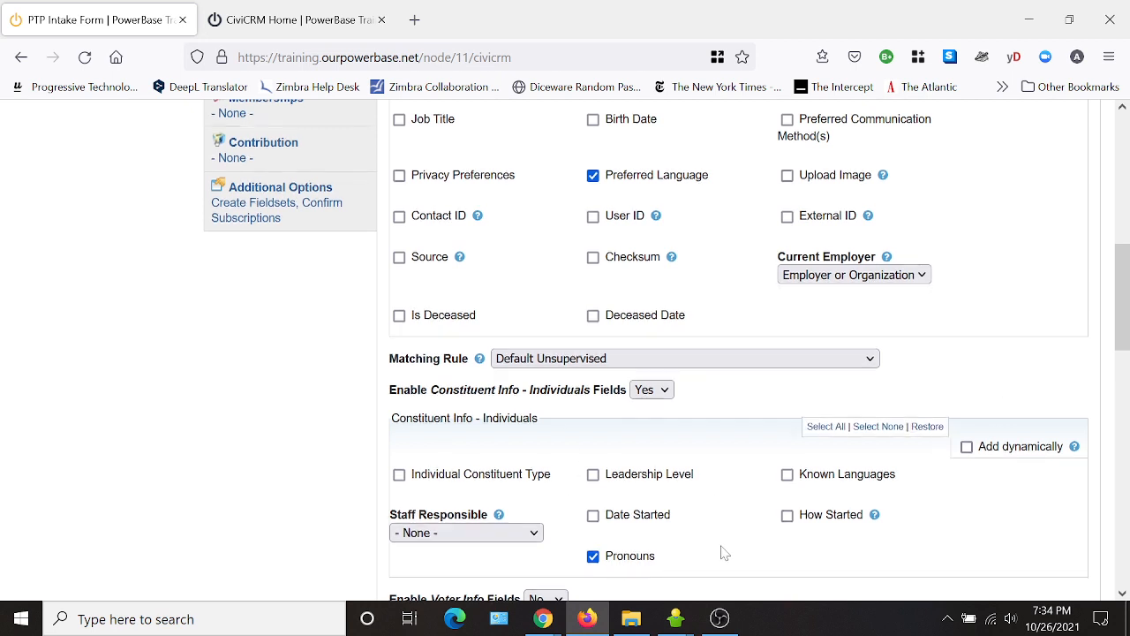
pyautogui.scroll(-3, 656, 397)
pyautogui.scroll(-3, 759, 362)
pyautogui.scroll(-1, 720, 336)
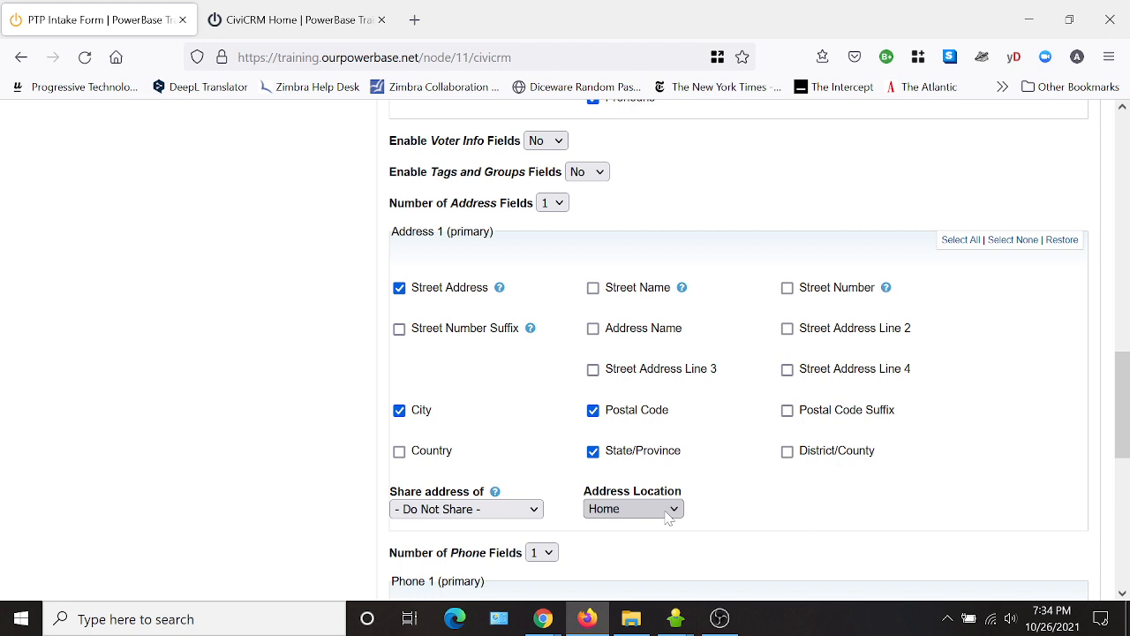
pyautogui.scroll(-1, 953, 481)
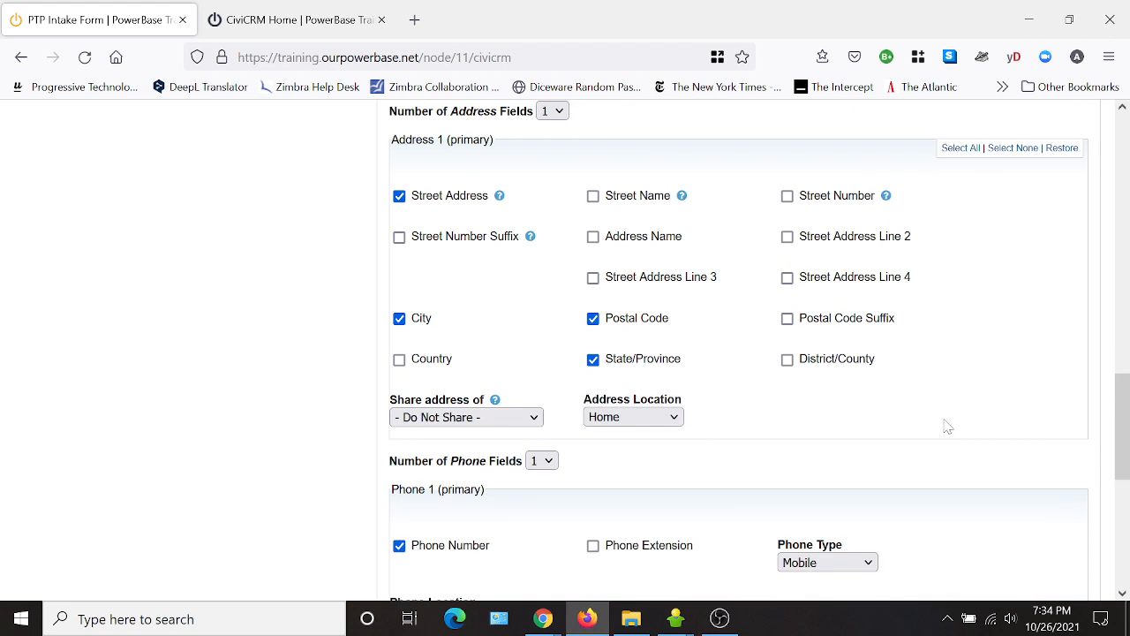
pyautogui.scroll(-2, 966, 386)
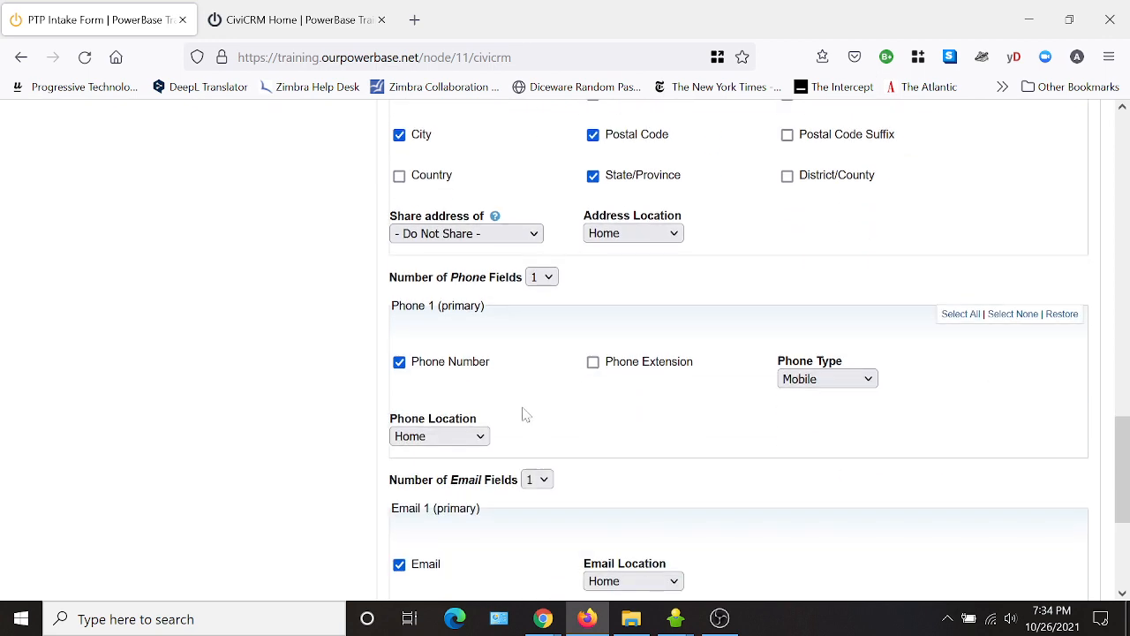
pyautogui.scroll(-3, 815, 432)
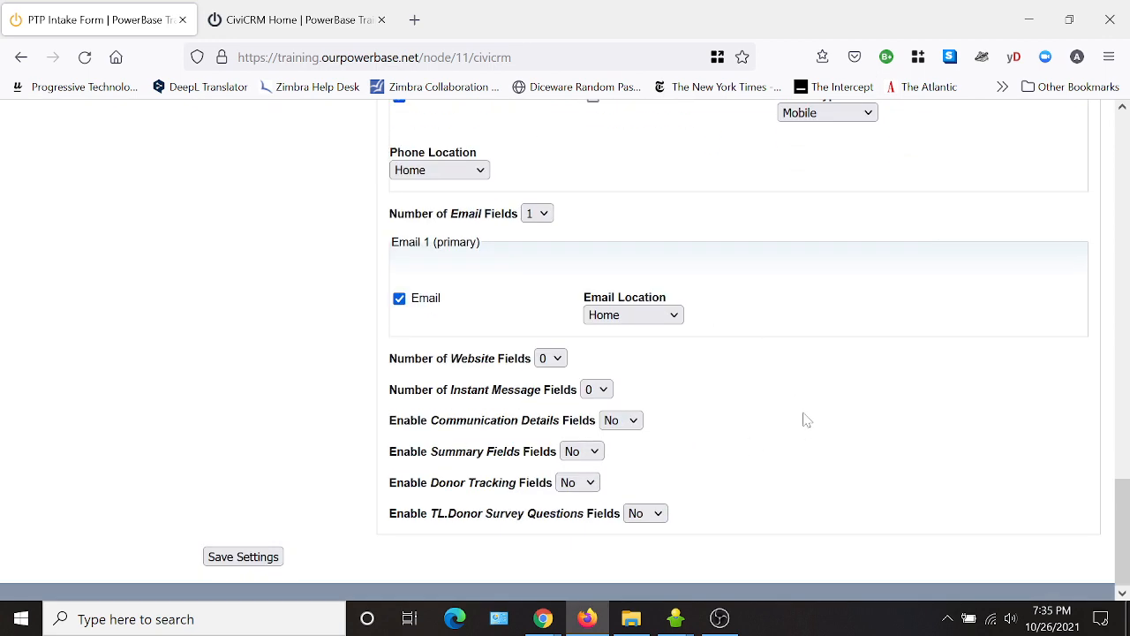
pyautogui.scroll(10, 795, 503)
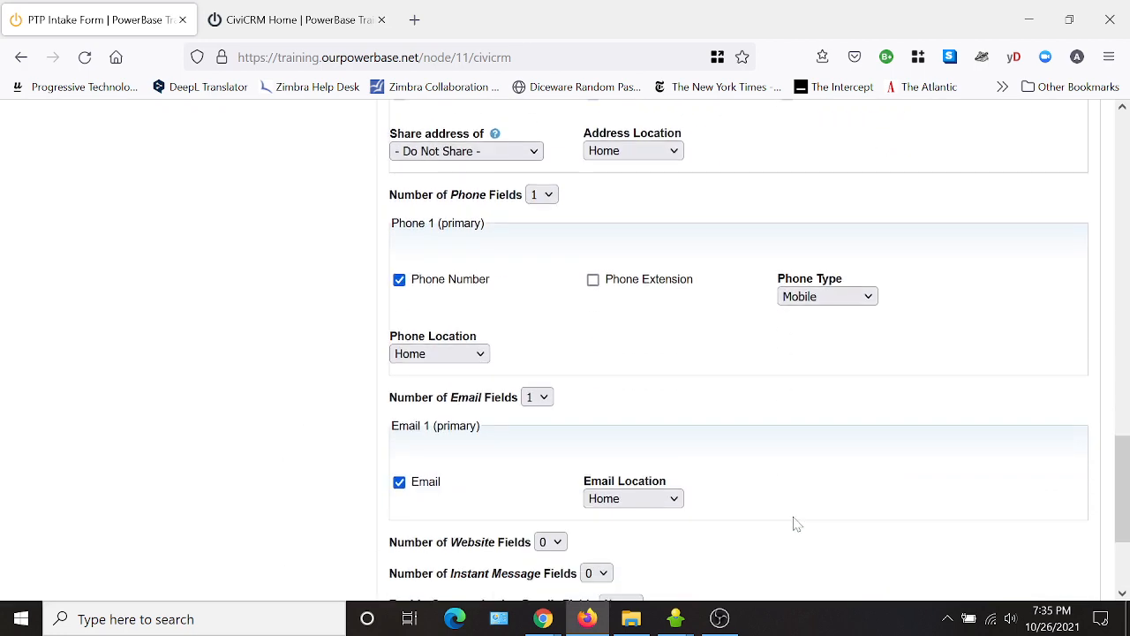
pyautogui.scroll(15, 795, 516)
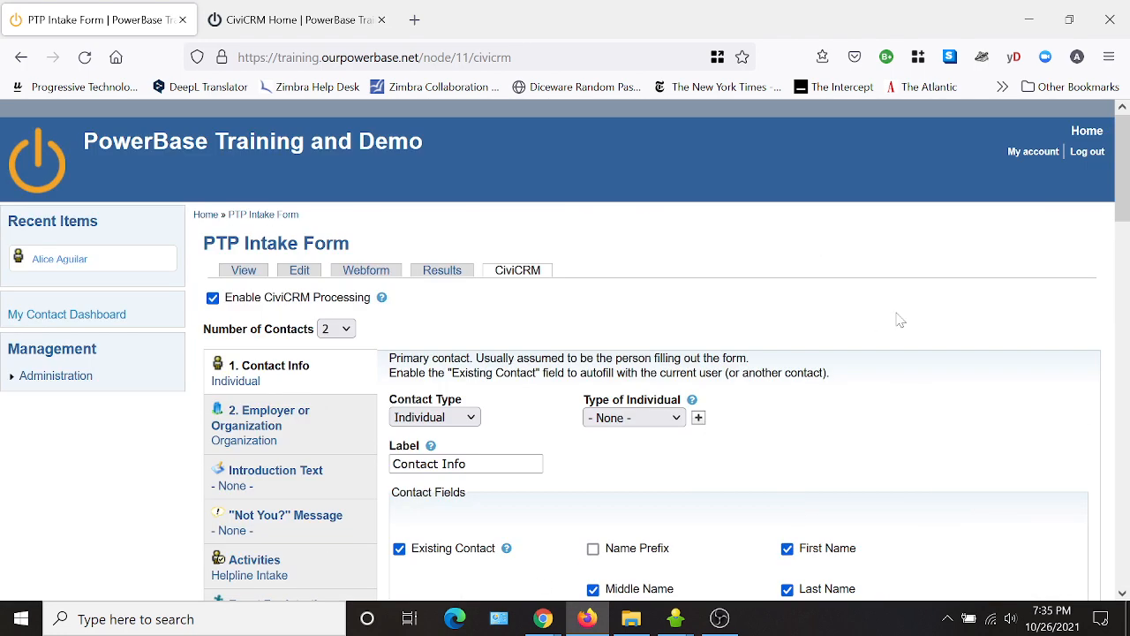
# Expand '2. Employer or Organization' and review its address and relationship settings.
pyautogui.click(292, 424)
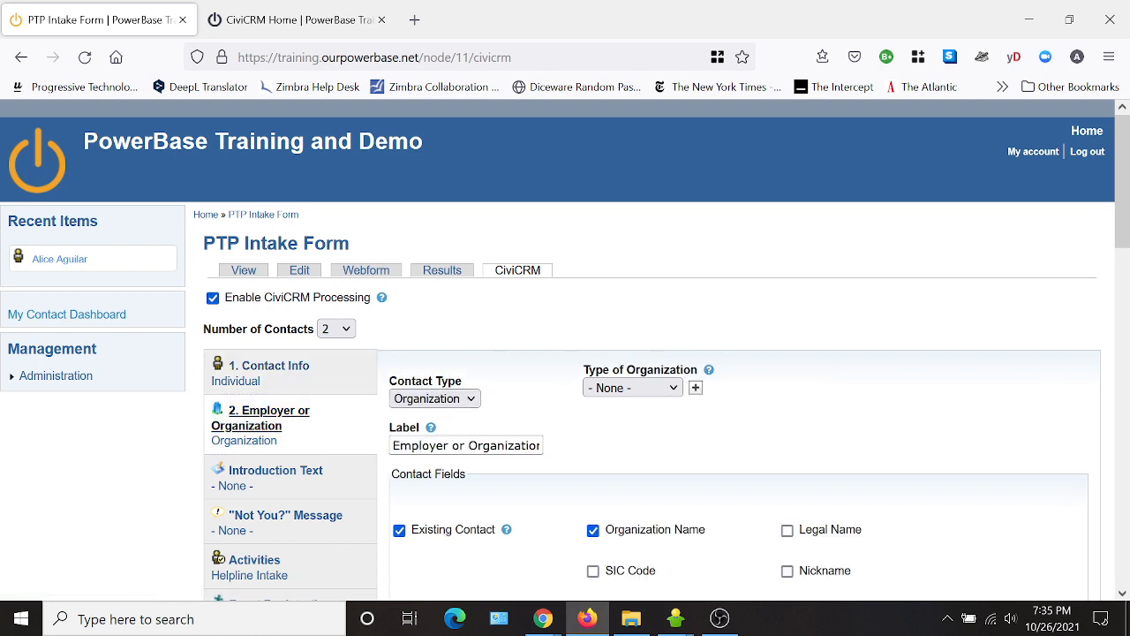
pyautogui.moveTo(393, 446); pyautogui.dragTo(541, 446)
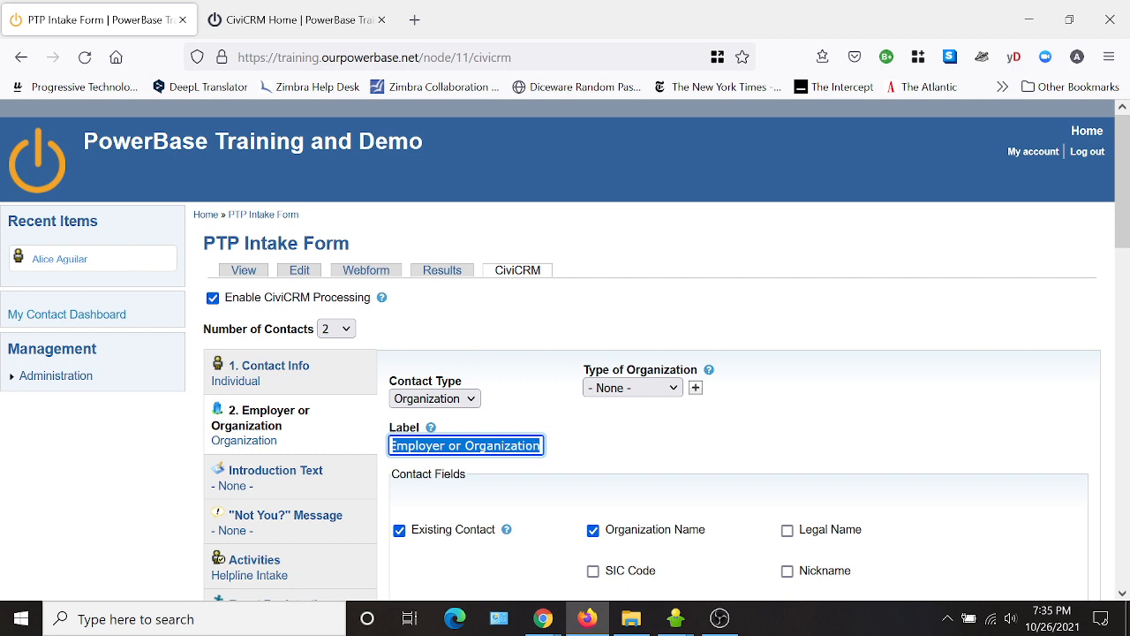
pyautogui.click(919, 441)
pyautogui.scroll(-2, 856, 428)
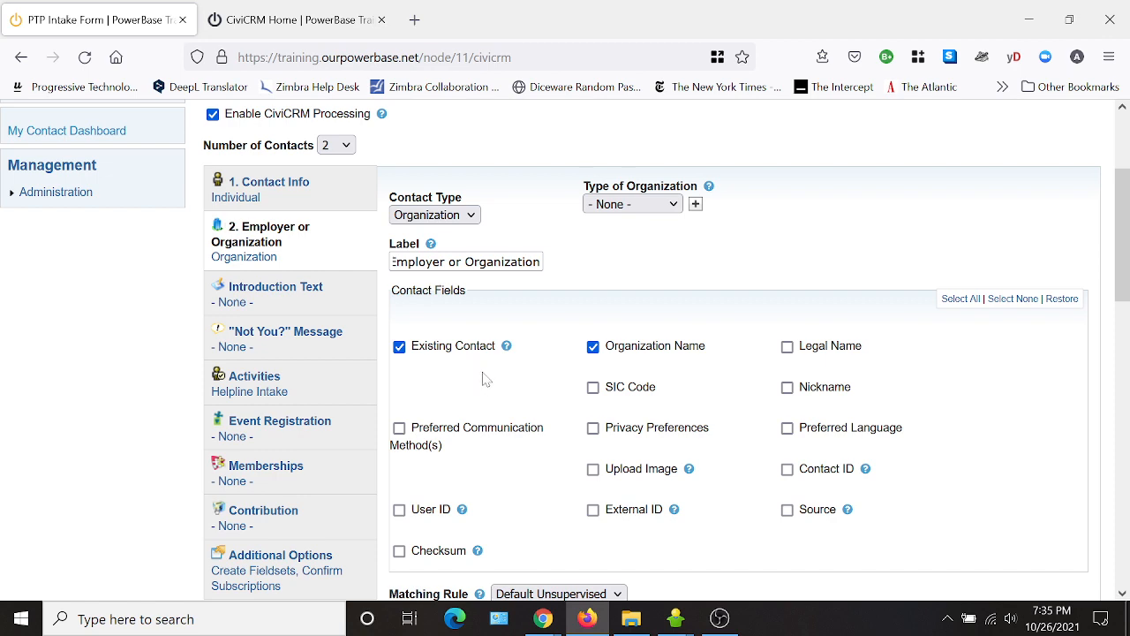
pyautogui.scroll(-1, 507, 411)
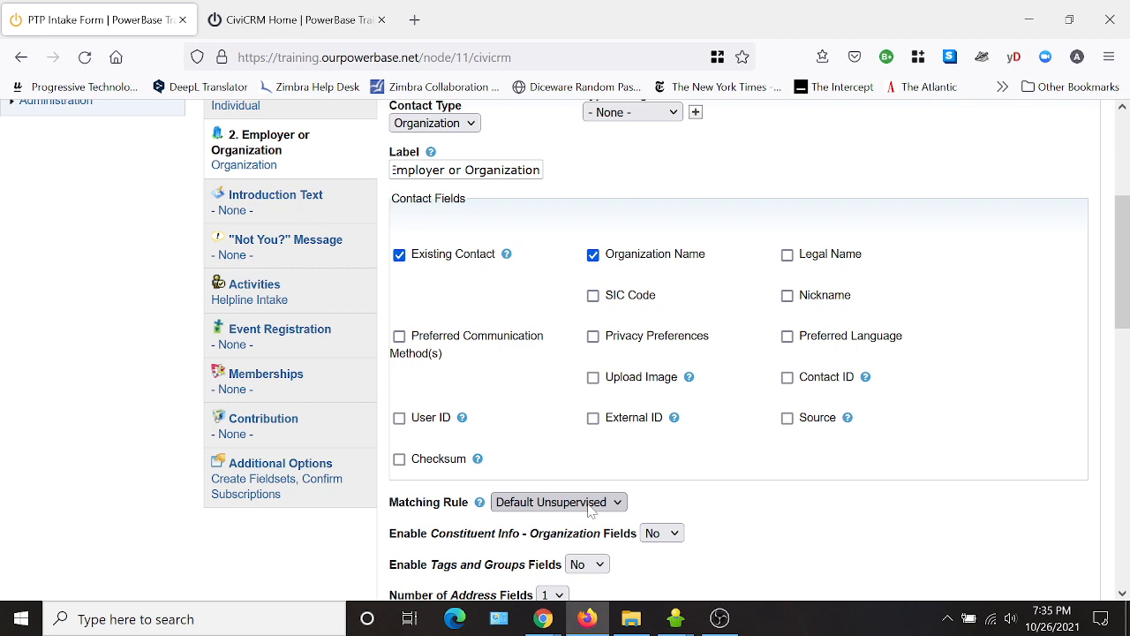
pyautogui.scroll(-1, 722, 524)
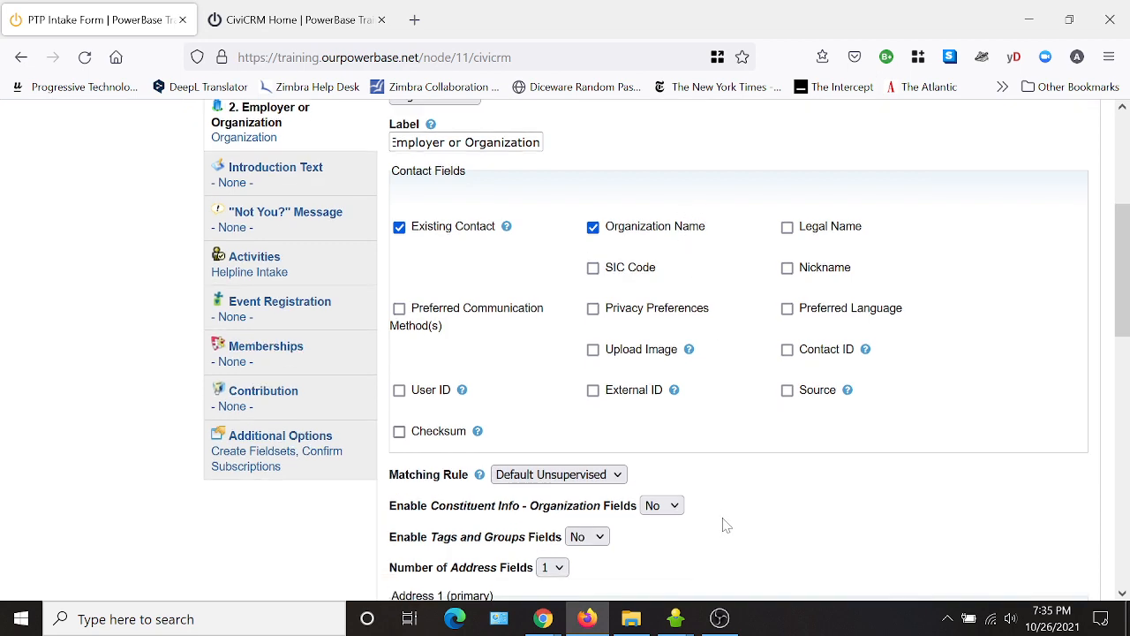
pyautogui.scroll(-2, 716, 497)
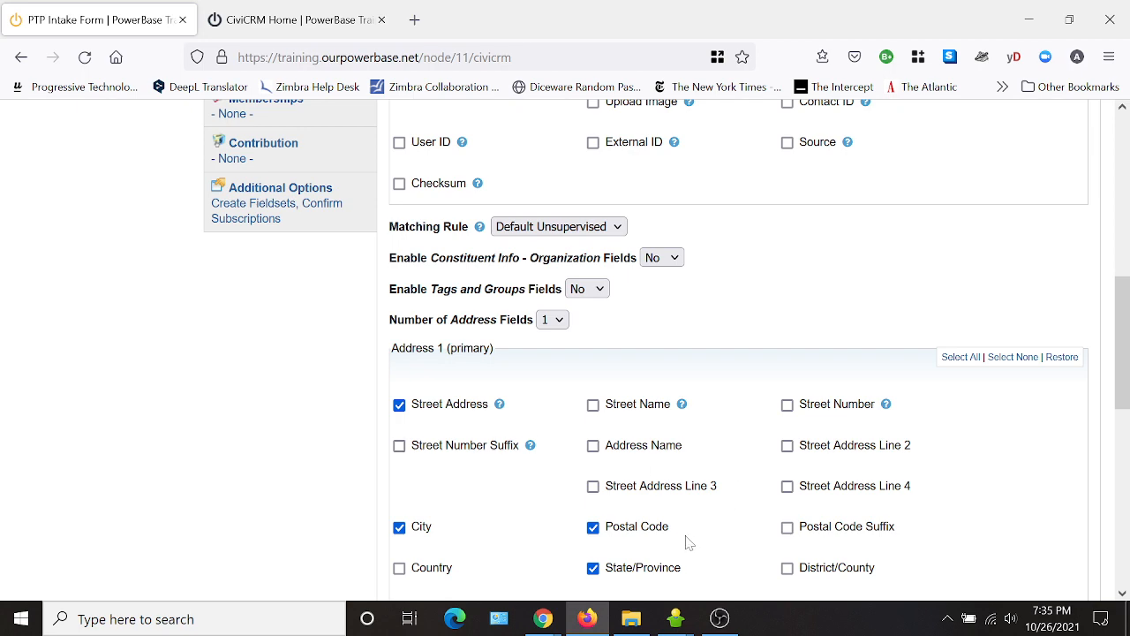
pyautogui.scroll(-2, 1064, 494)
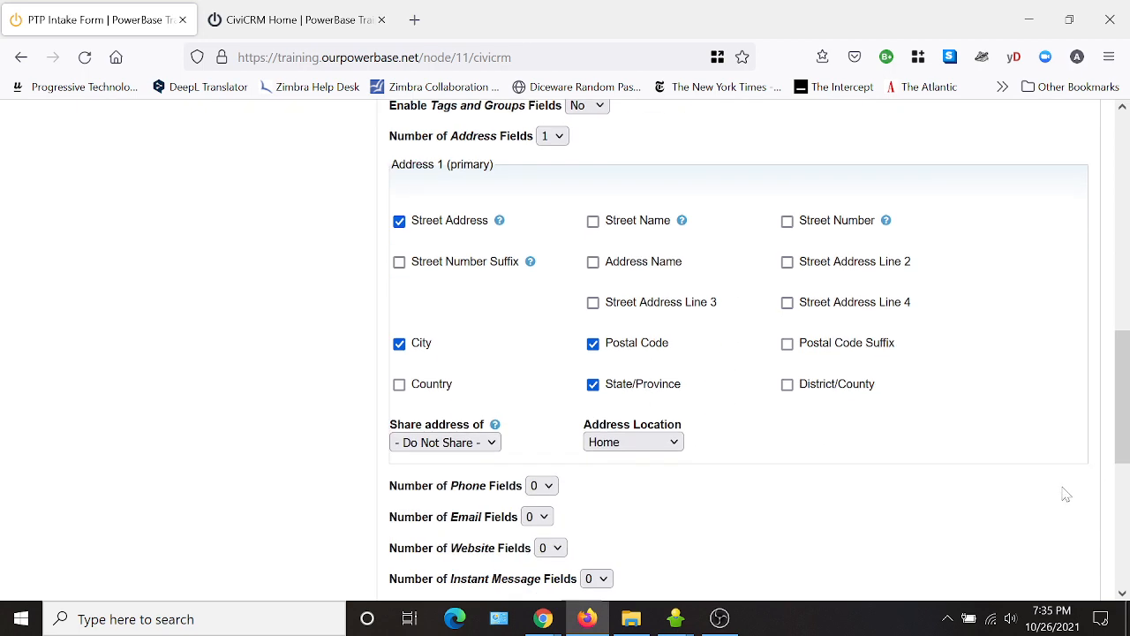
pyautogui.scroll(-1, 821, 515)
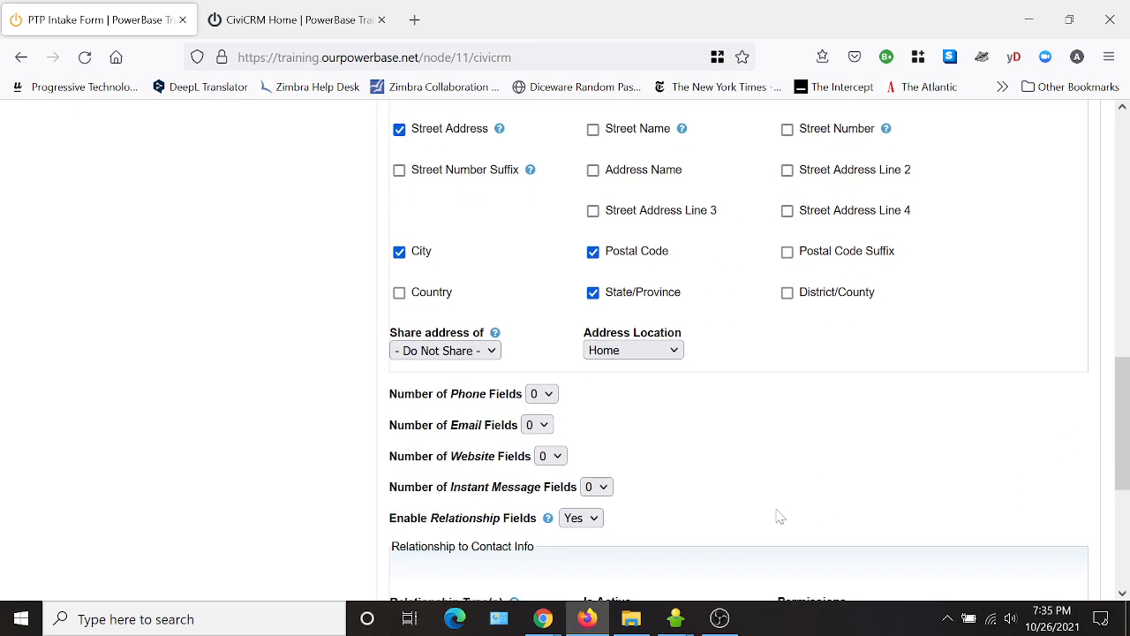
pyautogui.scroll(-1, 760, 494)
pyautogui.scroll(-1, 744, 479)
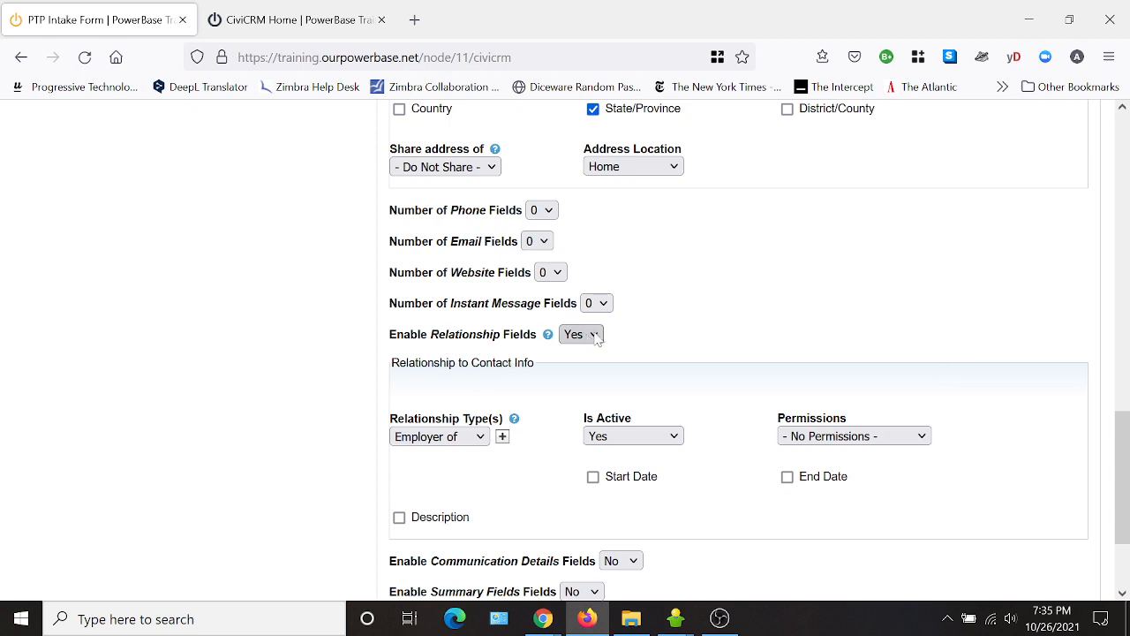
pyautogui.scroll(-1, 715, 336)
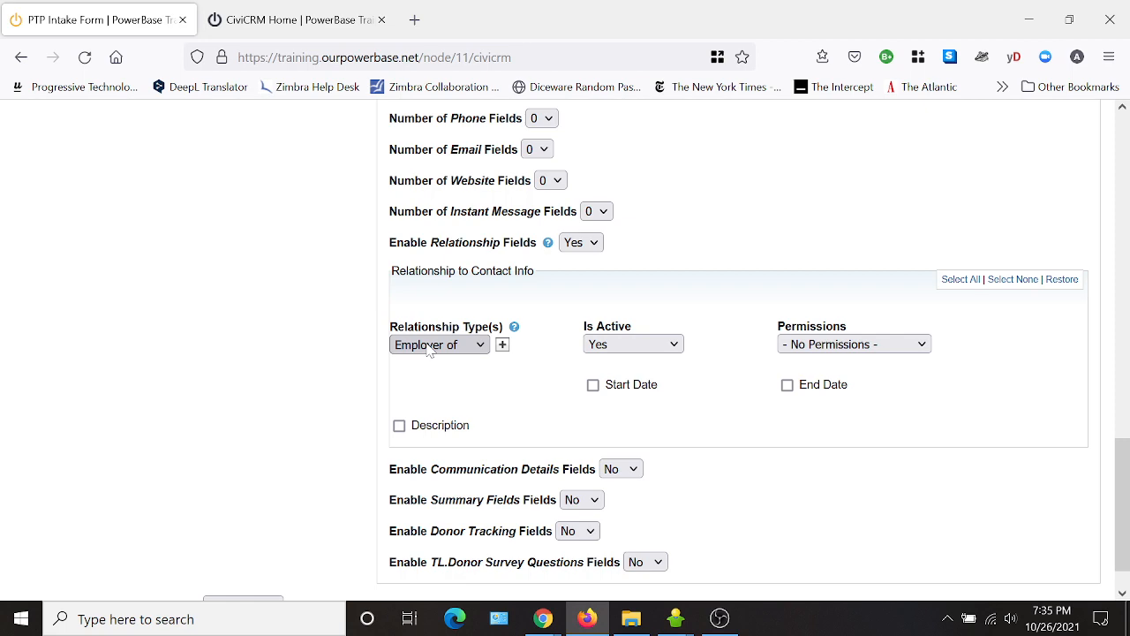
pyautogui.scroll(-1, 803, 456)
pyautogui.scroll(8, 795, 473)
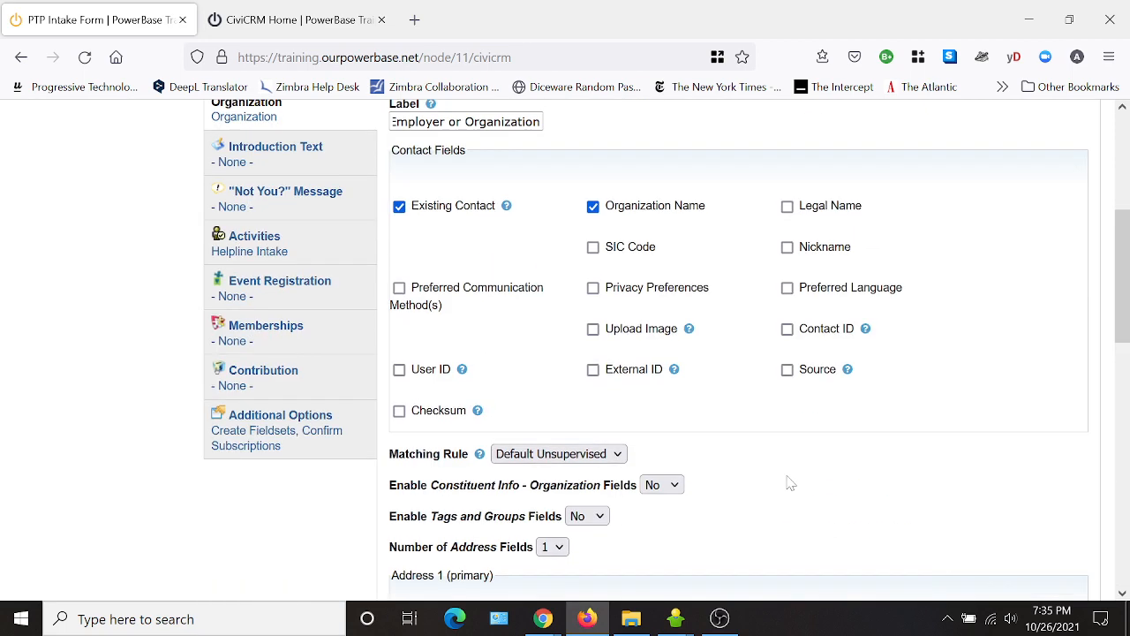
pyautogui.scroll(4, 790, 483)
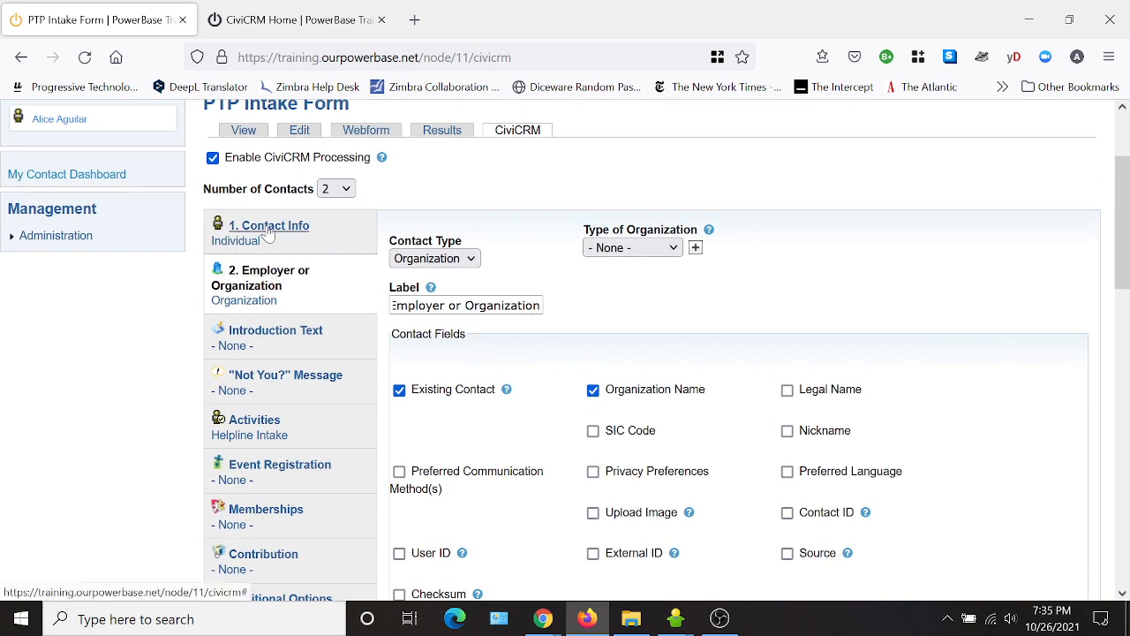
pyautogui.click(274, 283)
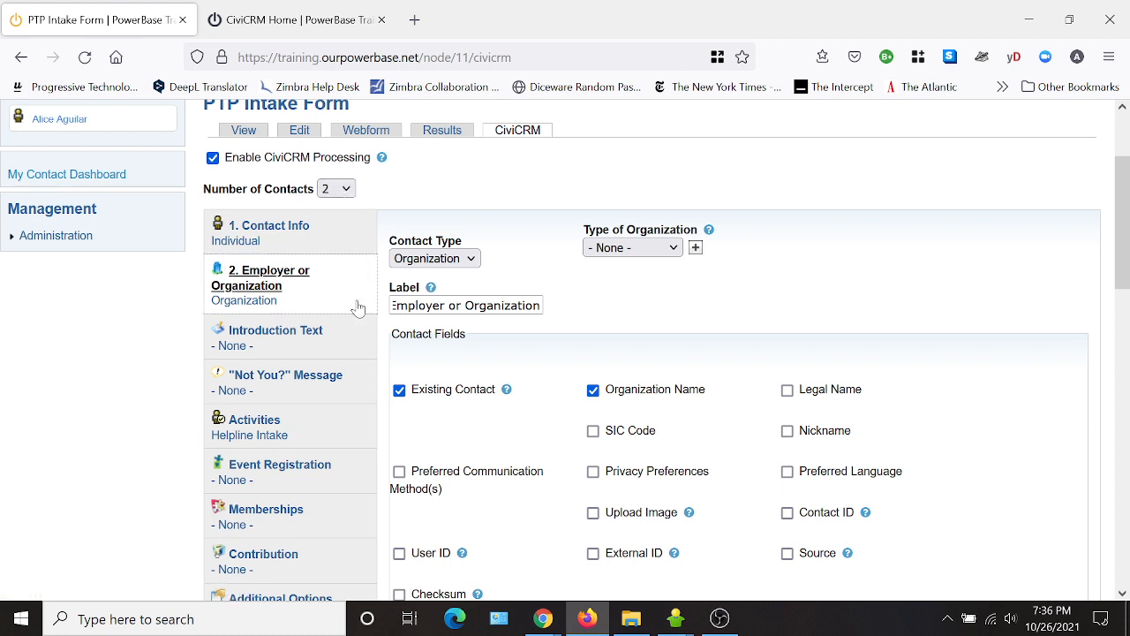
# On the Activities tab, leave Activity Participant(s) as Contact Info and click Save Settings.
pyautogui.click(263, 426)
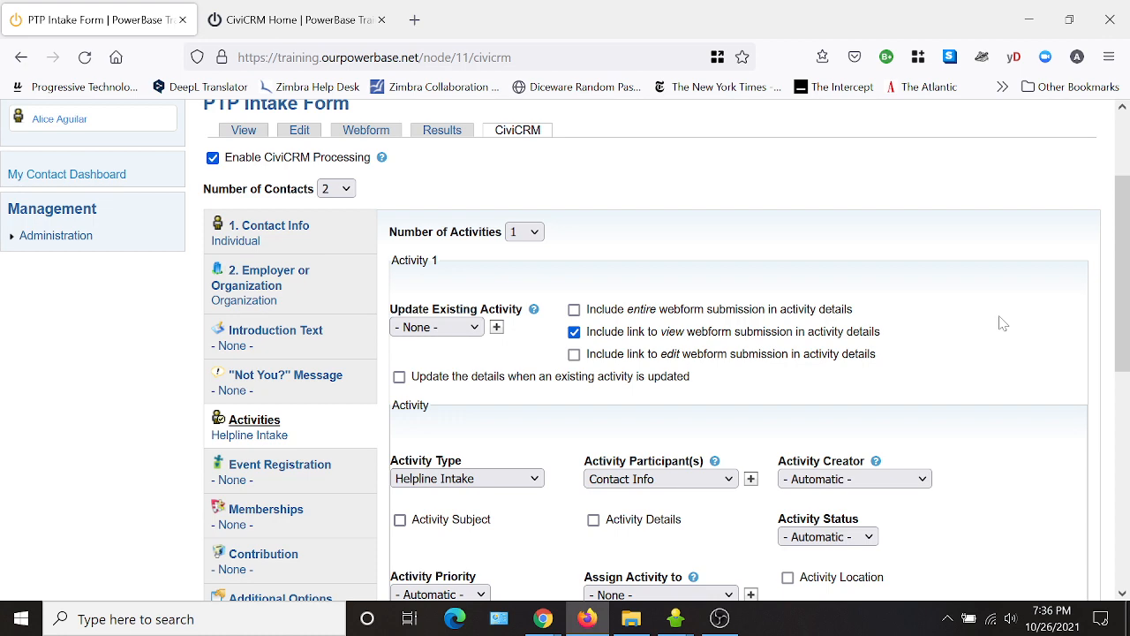
pyautogui.scroll(-2, 998, 327)
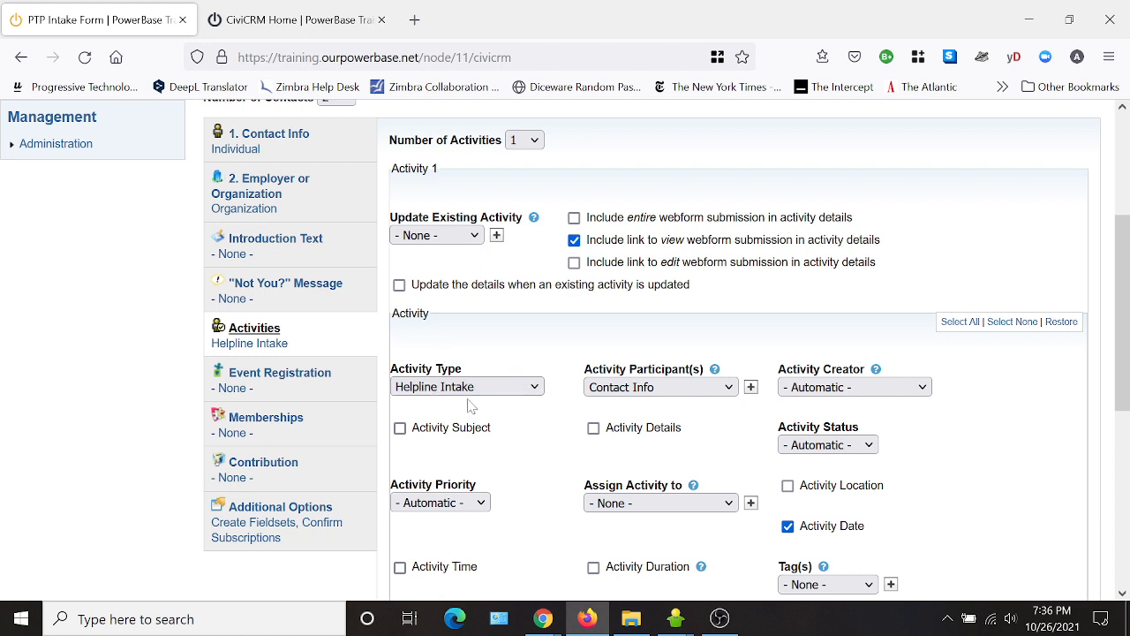
pyautogui.click(667, 393)
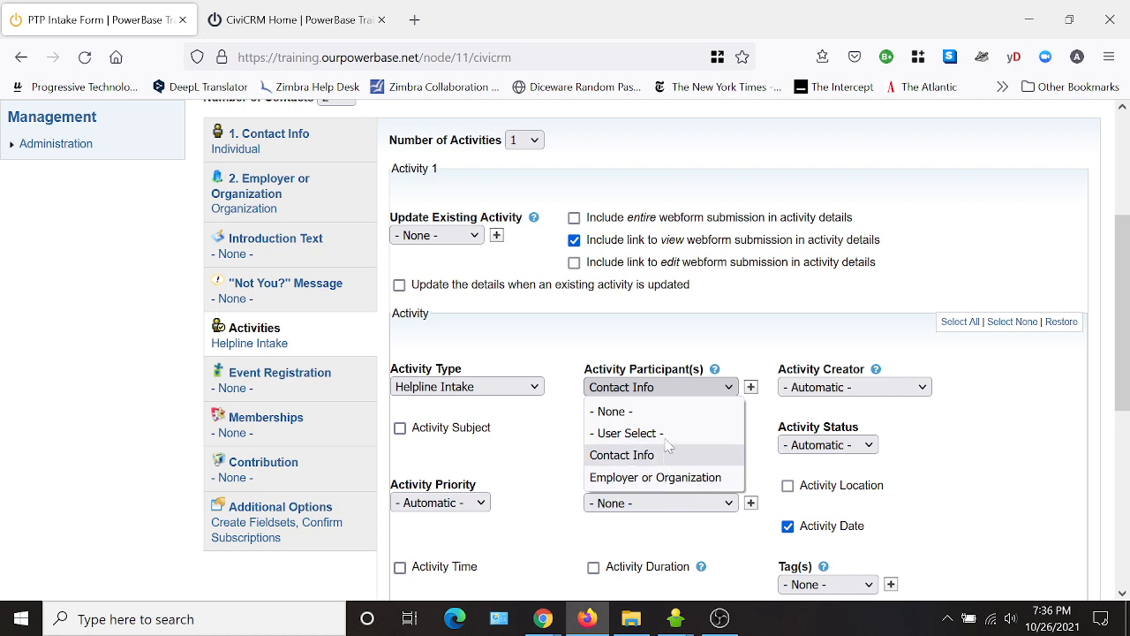
pyautogui.click(632, 458)
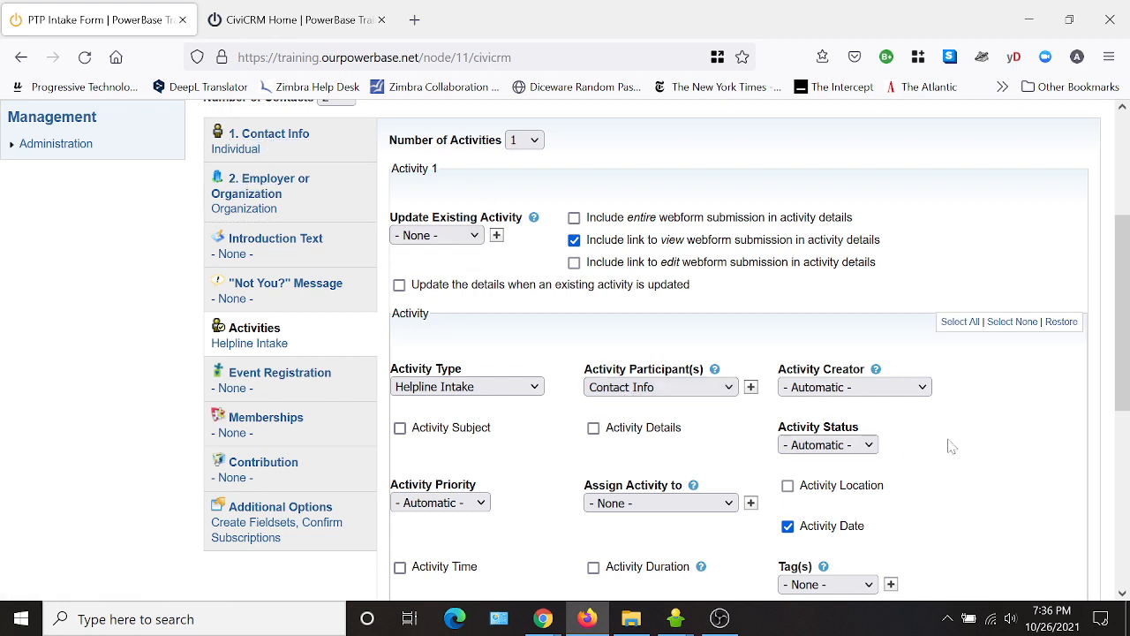
pyautogui.scroll(-2, 1002, 432)
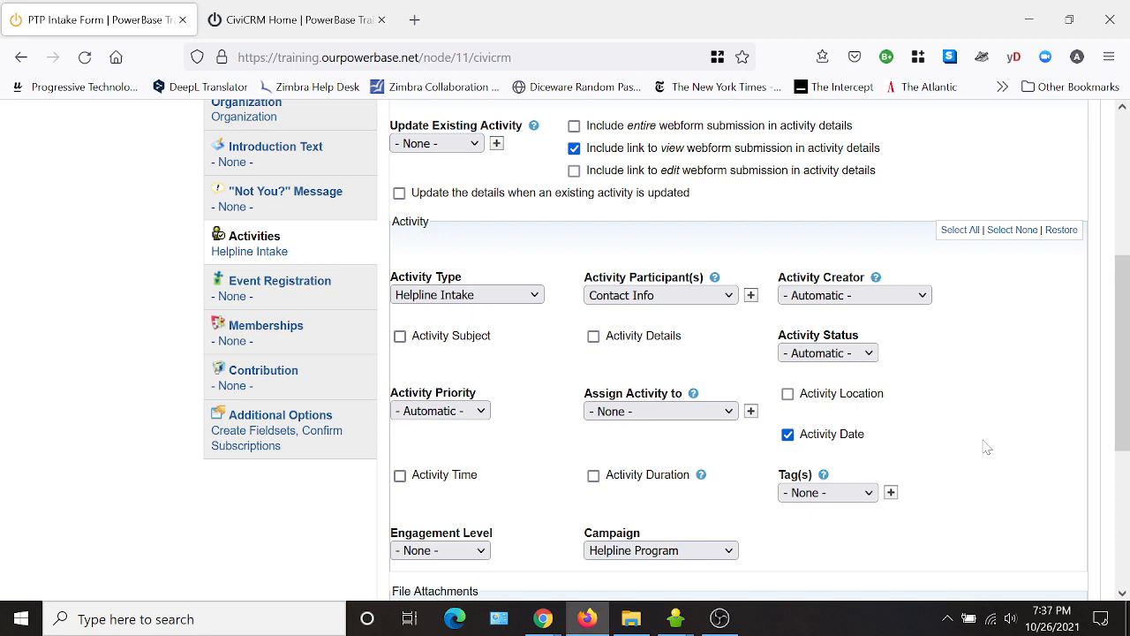
pyautogui.scroll(-2, 971, 465)
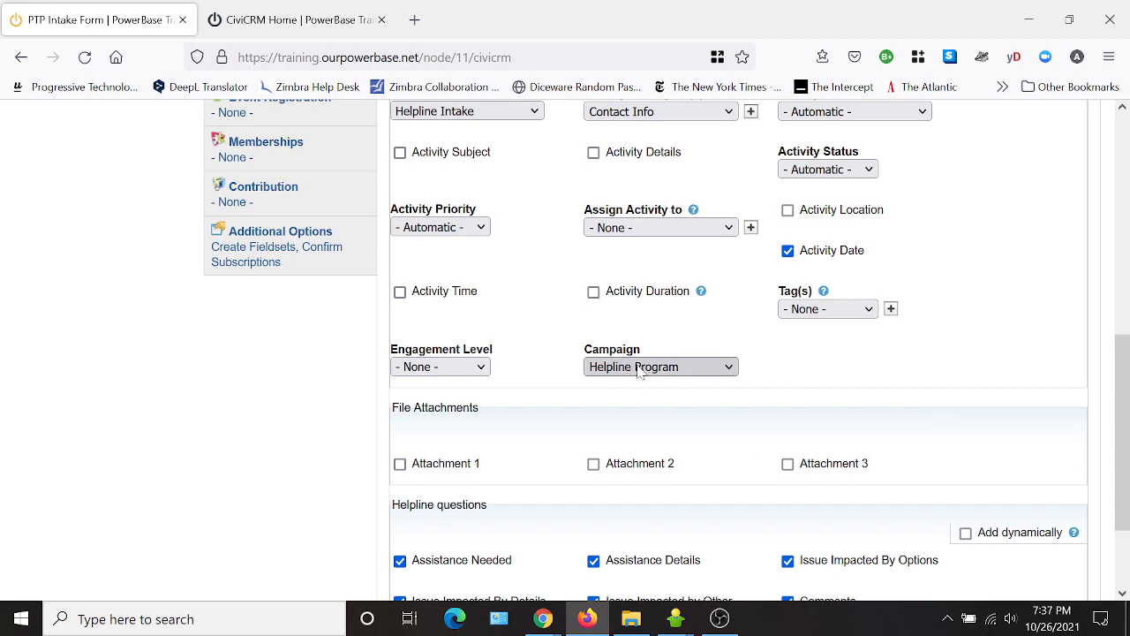
pyautogui.scroll(-1, 1033, 318)
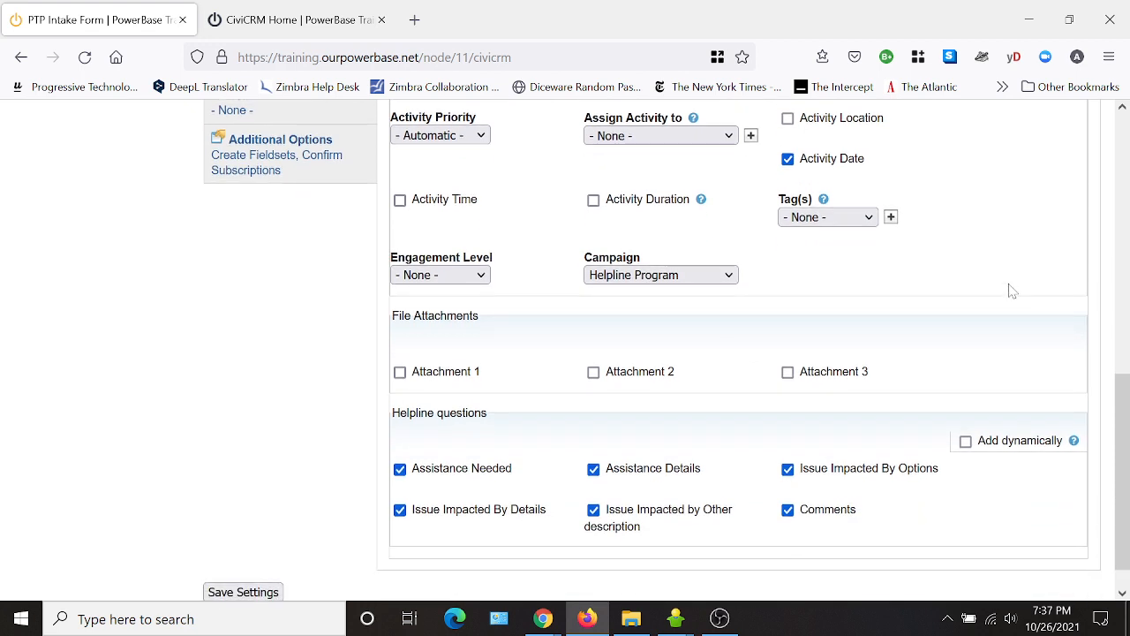
pyautogui.scroll(-1, 1007, 305)
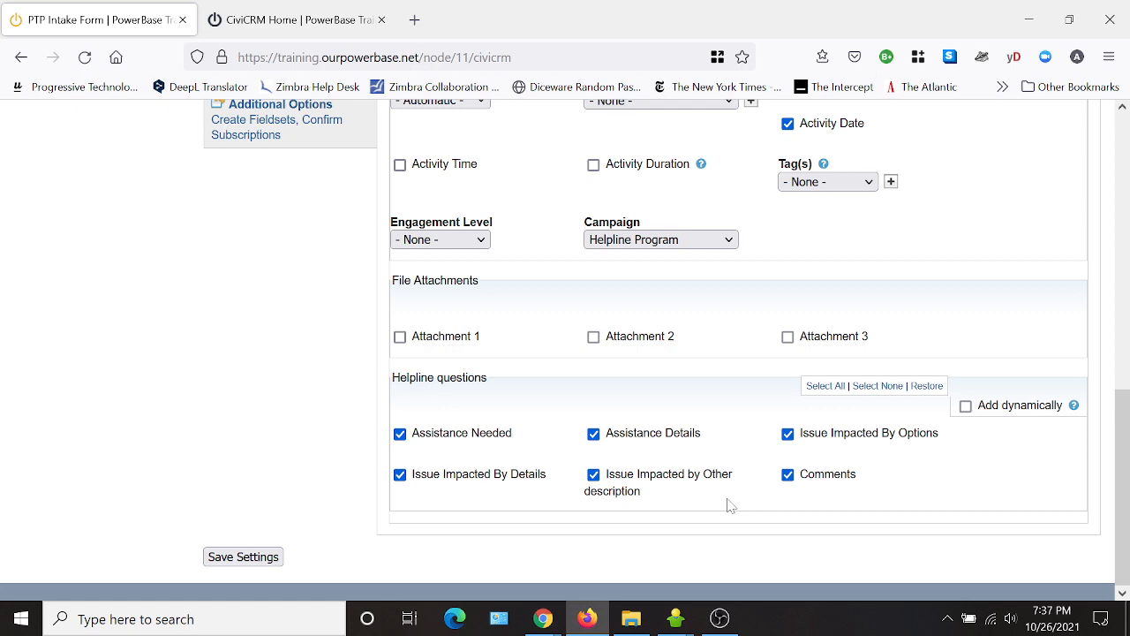
pyautogui.scroll(4, 730, 507)
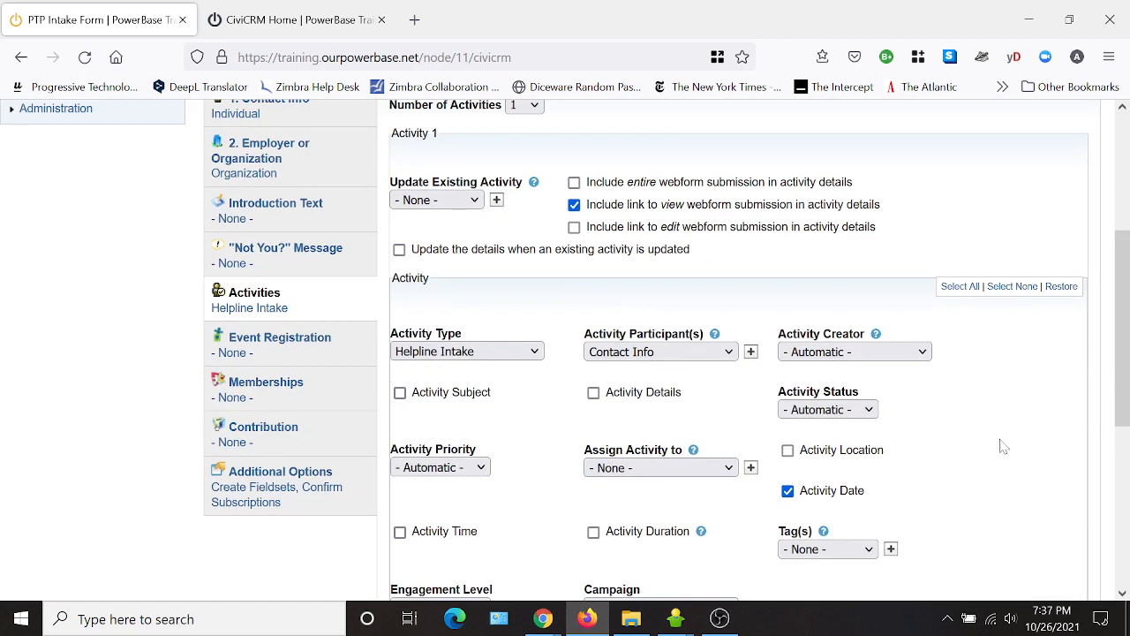
pyautogui.scroll(3, 1001, 454)
pyautogui.scroll(-7, 247, 570)
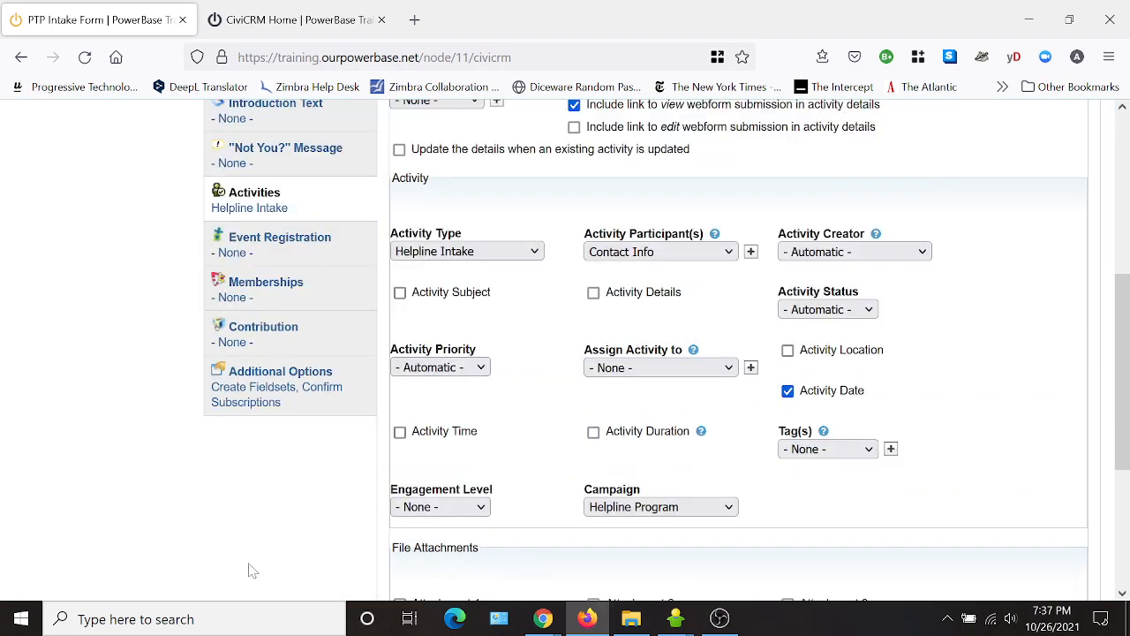
pyautogui.click(252, 562)
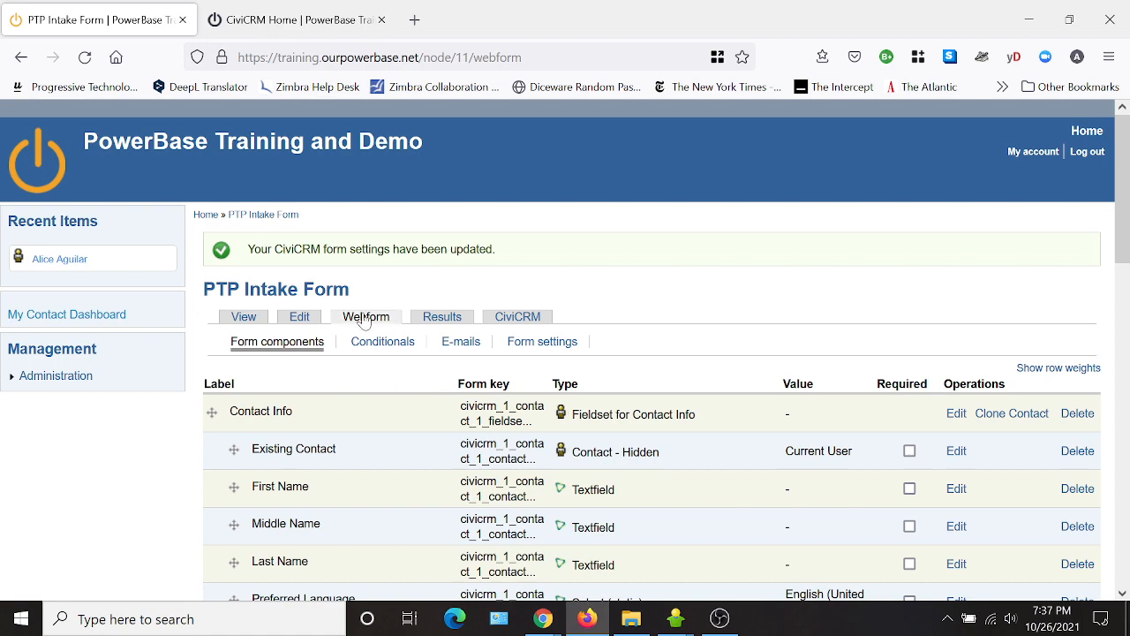
# Review the updated component list, pointing out the Current User and Existing Contact entries.
pyautogui.scroll(-10, 339, 507)
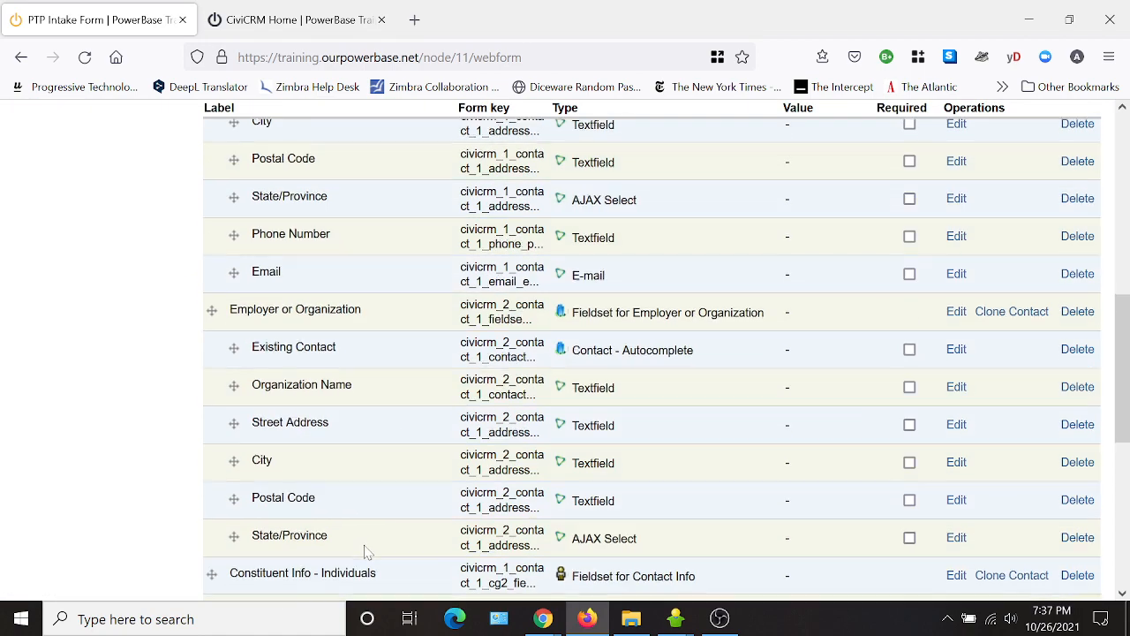
pyautogui.scroll(-2, 377, 553)
pyautogui.scroll(10, 380, 547)
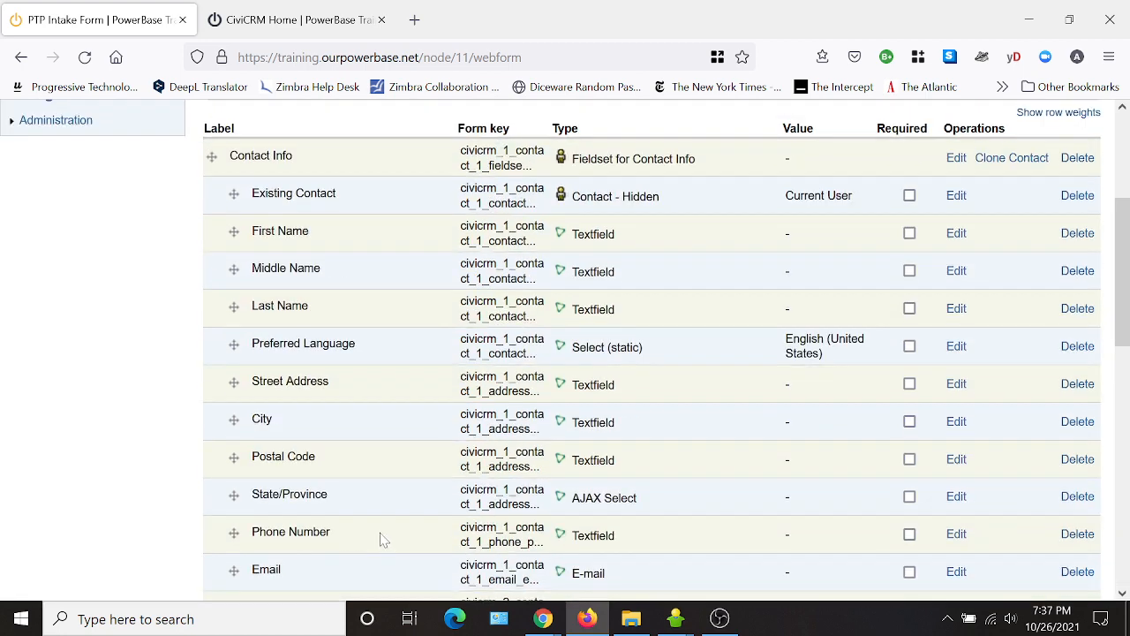
pyautogui.scroll(2, 381, 537)
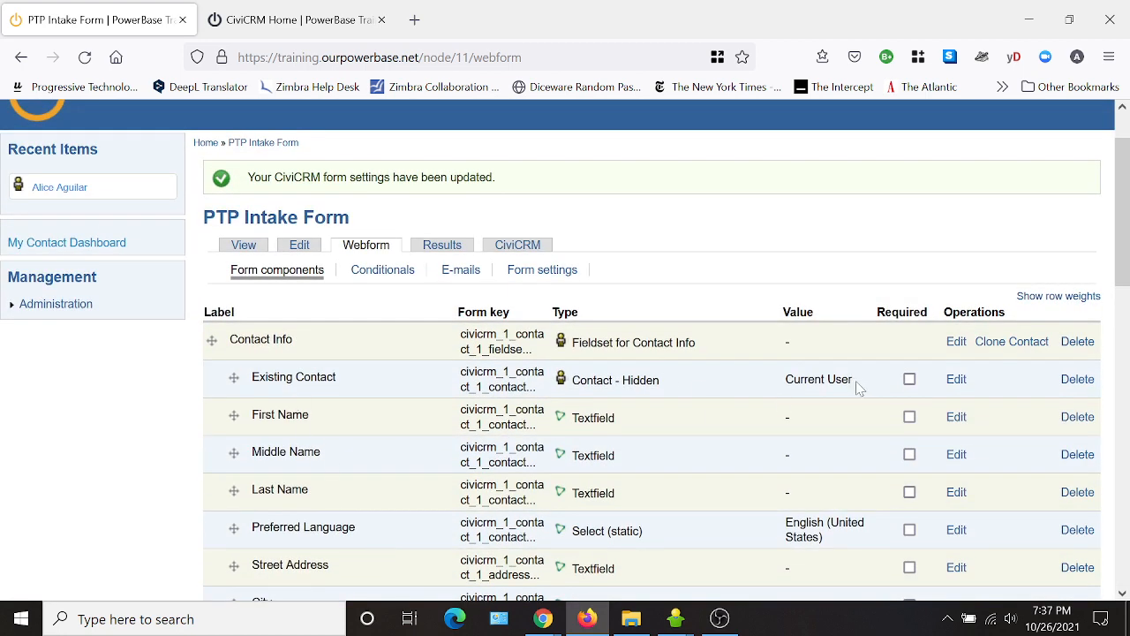
pyautogui.moveTo(855, 382); pyautogui.dragTo(786, 381)
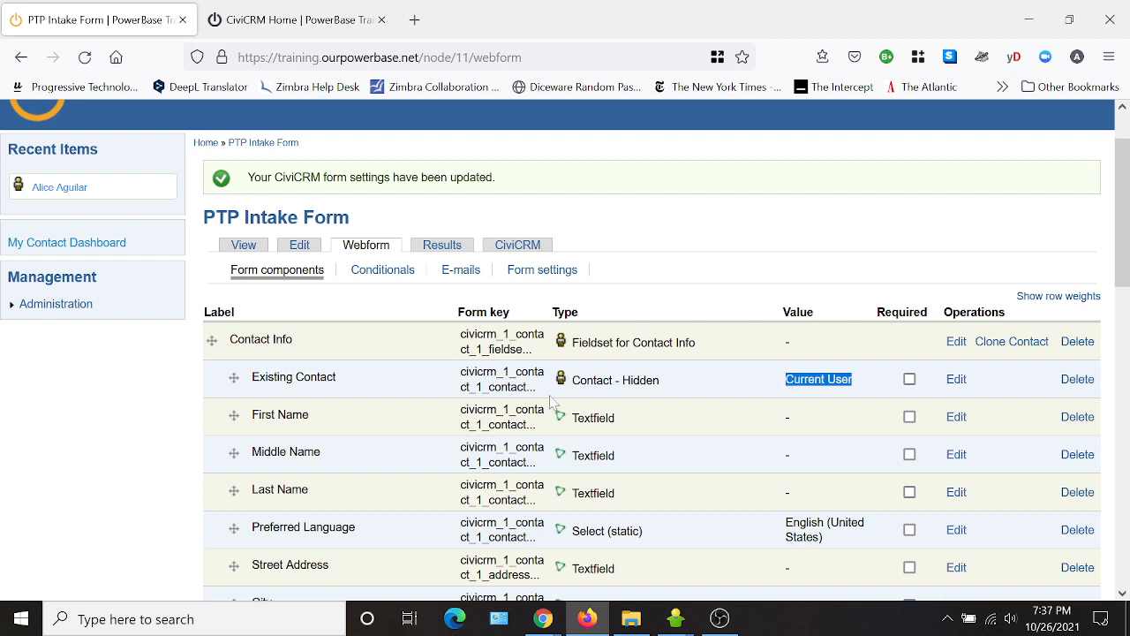
pyautogui.click(348, 382)
pyautogui.moveTo(273, 377); pyautogui.dragTo(250, 377)
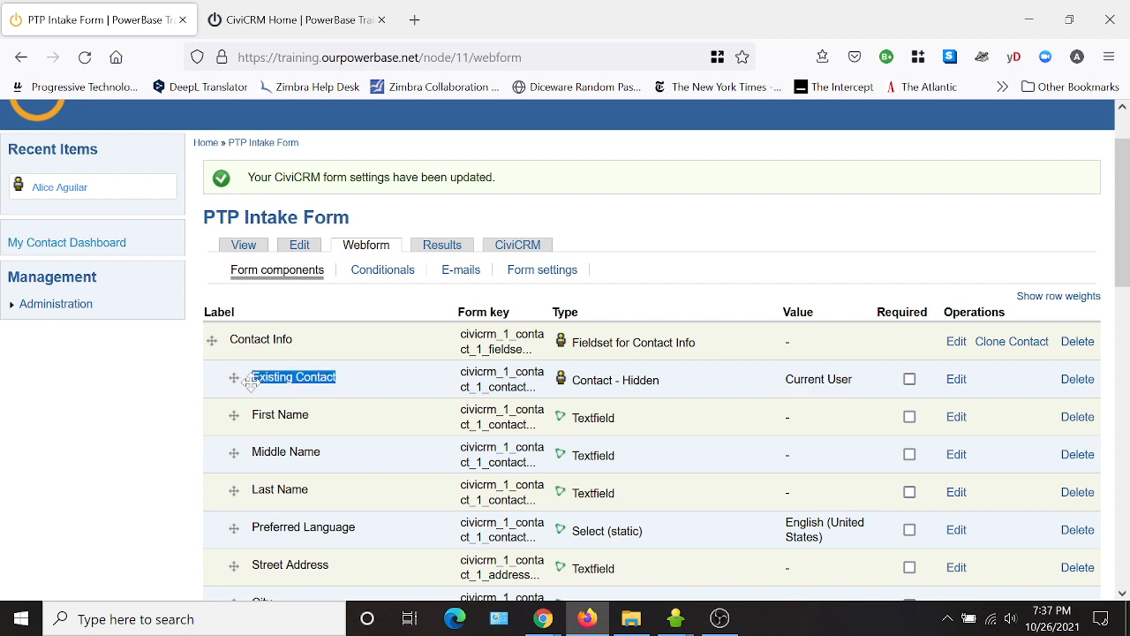
pyautogui.click(361, 381)
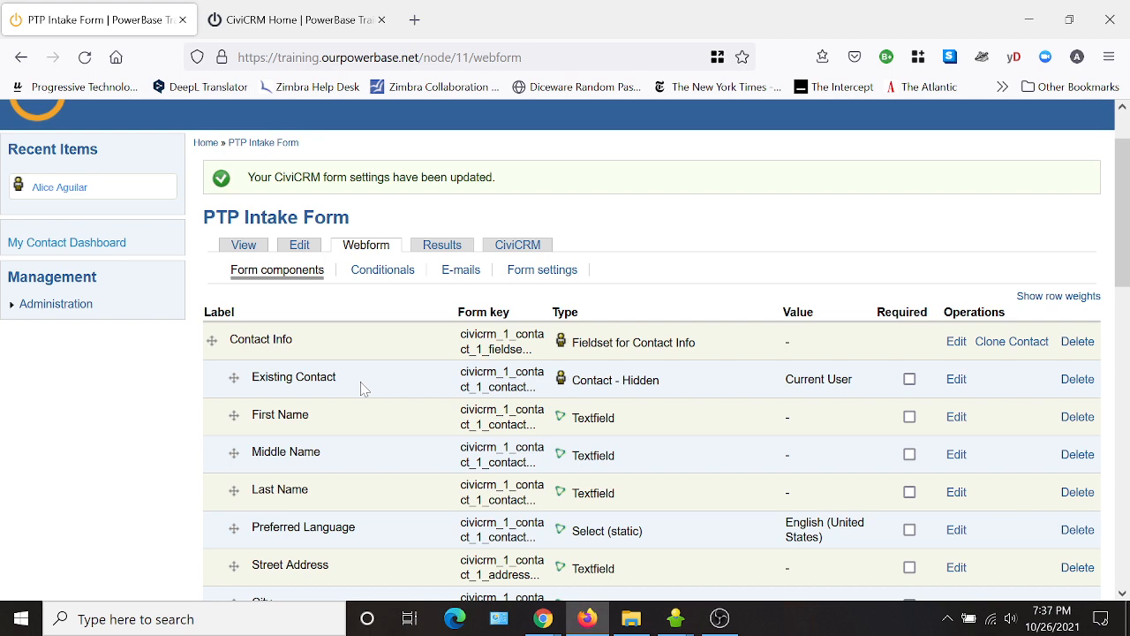
# Mark First Name, Last Name, Street Address, City and Postal Code as required fields.
pyautogui.scroll(-5, 365, 386)
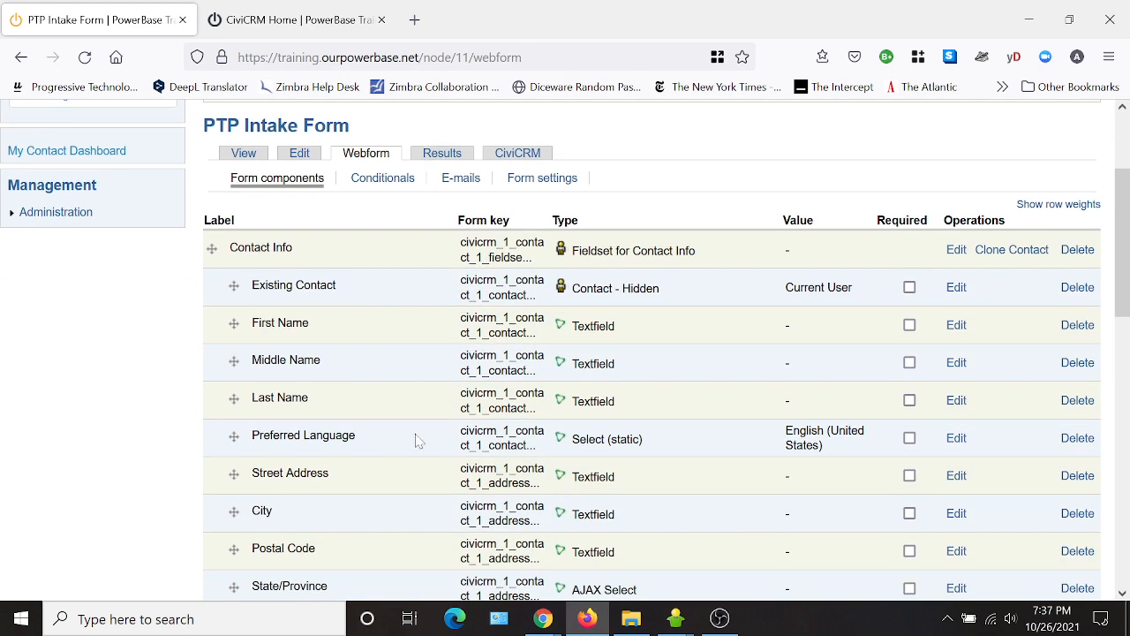
pyautogui.scroll(4, 365, 347)
pyautogui.click(911, 325)
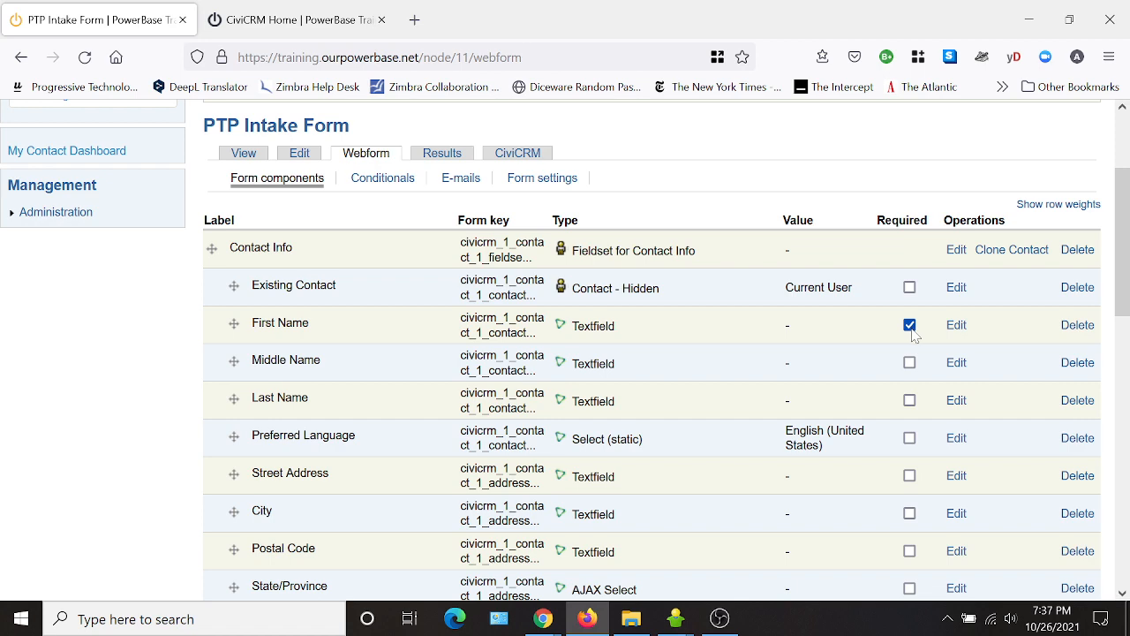
pyautogui.click(910, 402)
pyautogui.scroll(-2, 987, 438)
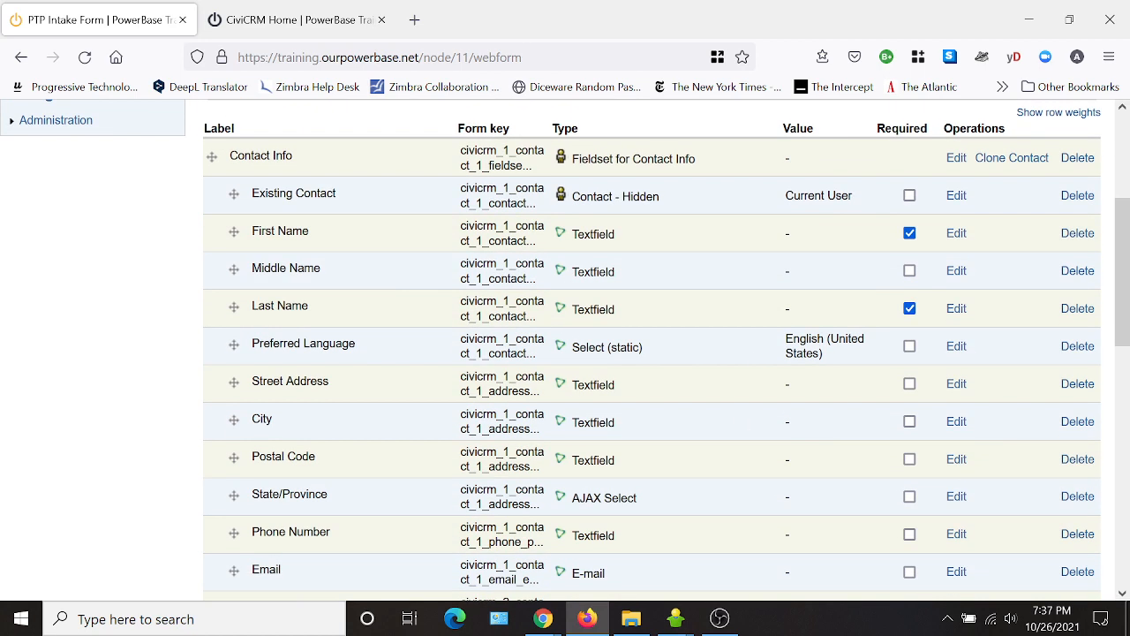
pyautogui.click(911, 385)
pyautogui.click(910, 422)
pyautogui.click(910, 459)
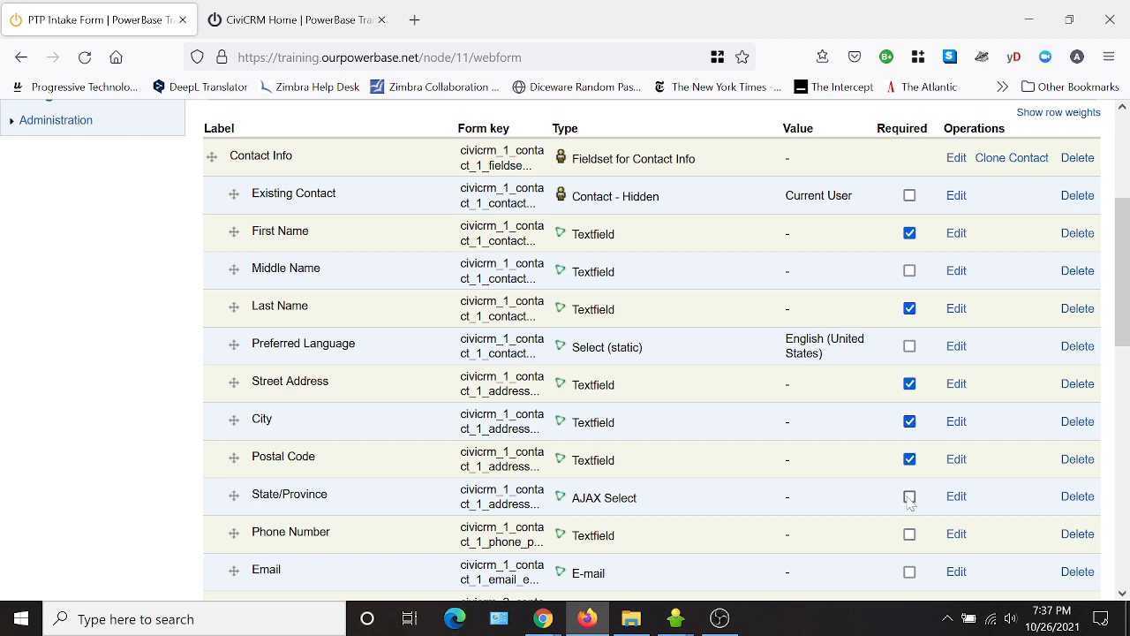
# Mark State/Province, Phone Number and Activity Date as required fields.
pyautogui.scroll(-2, 913, 501)
pyautogui.click(910, 314)
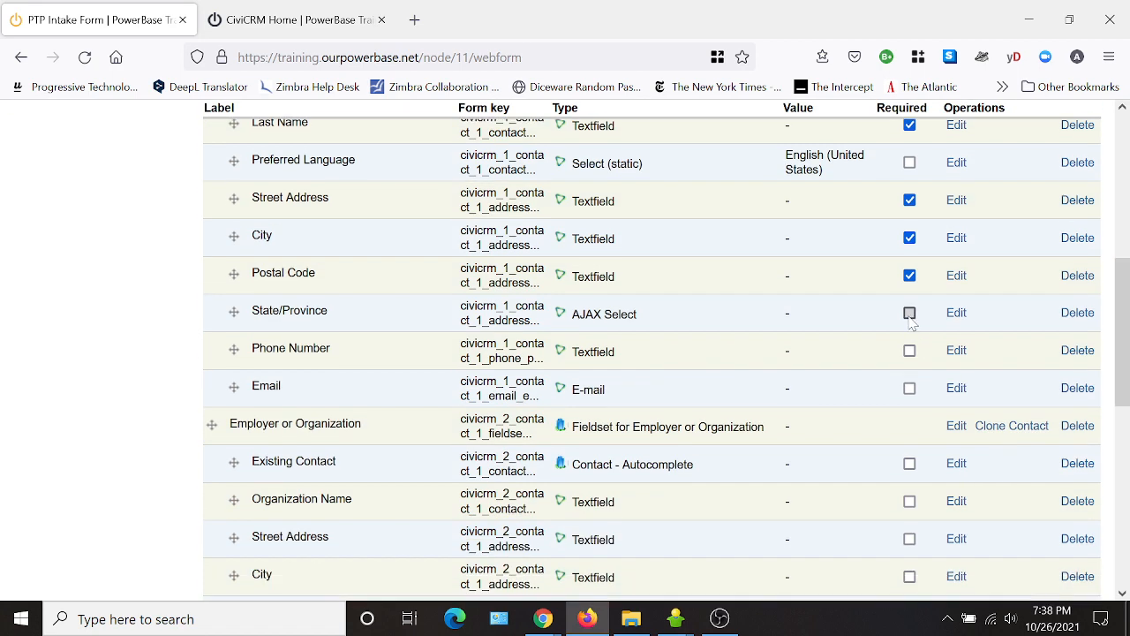
pyautogui.click(910, 351)
pyautogui.scroll(-2, 967, 389)
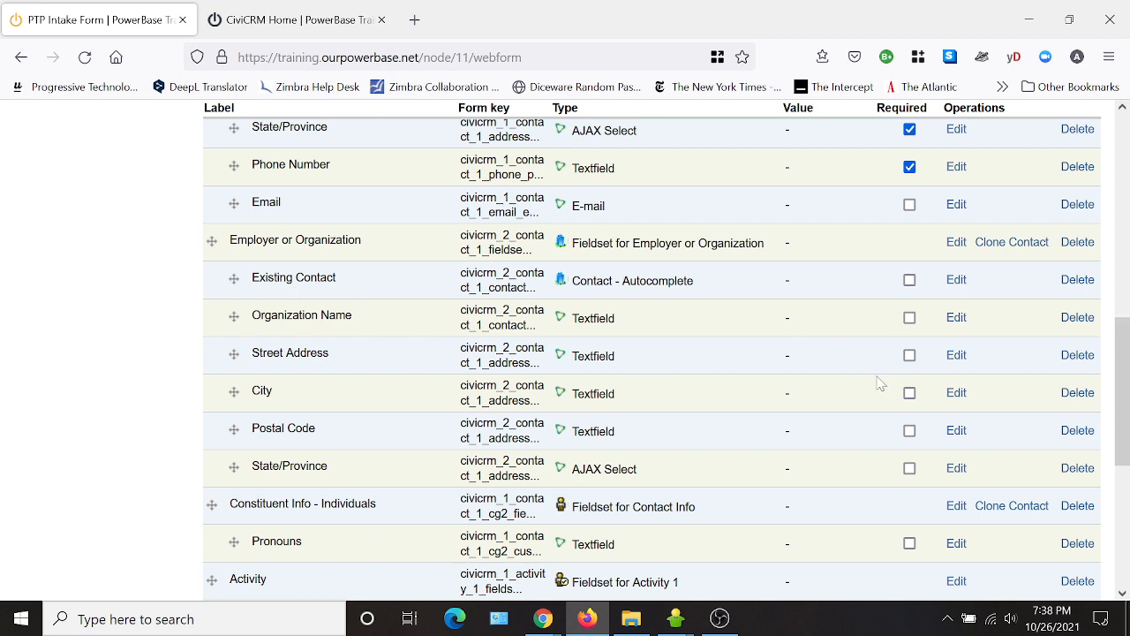
pyautogui.scroll(-1, 843, 364)
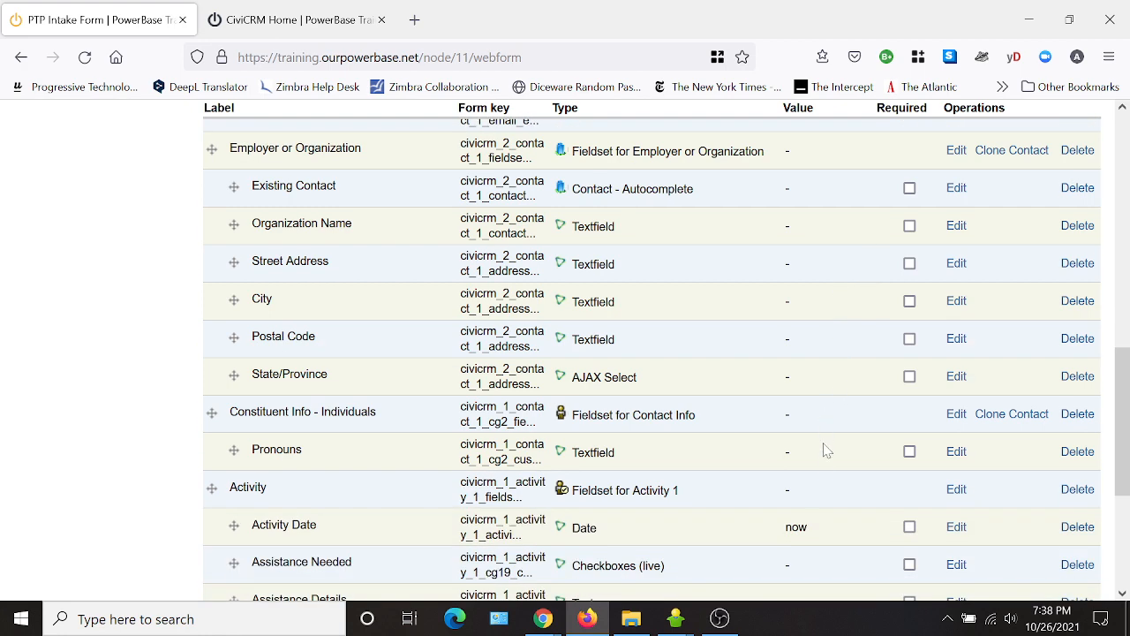
pyautogui.scroll(-1, 882, 454)
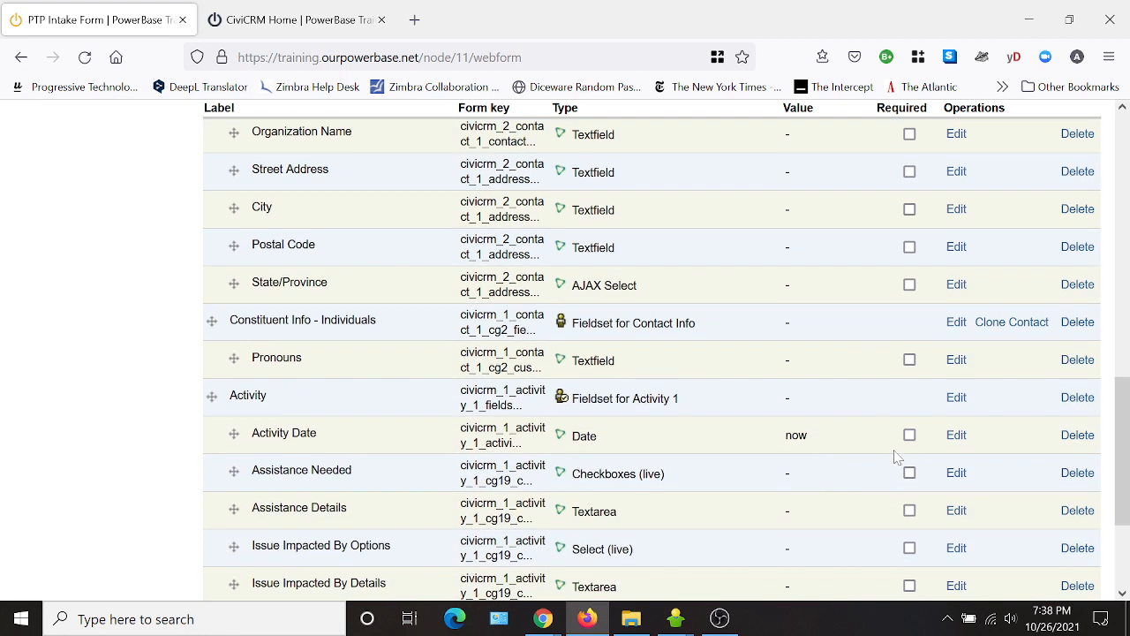
pyautogui.click(909, 435)
# Require Assistance Needed and Assistance Details, then save the component settings.
pyautogui.scroll(-2, 840, 505)
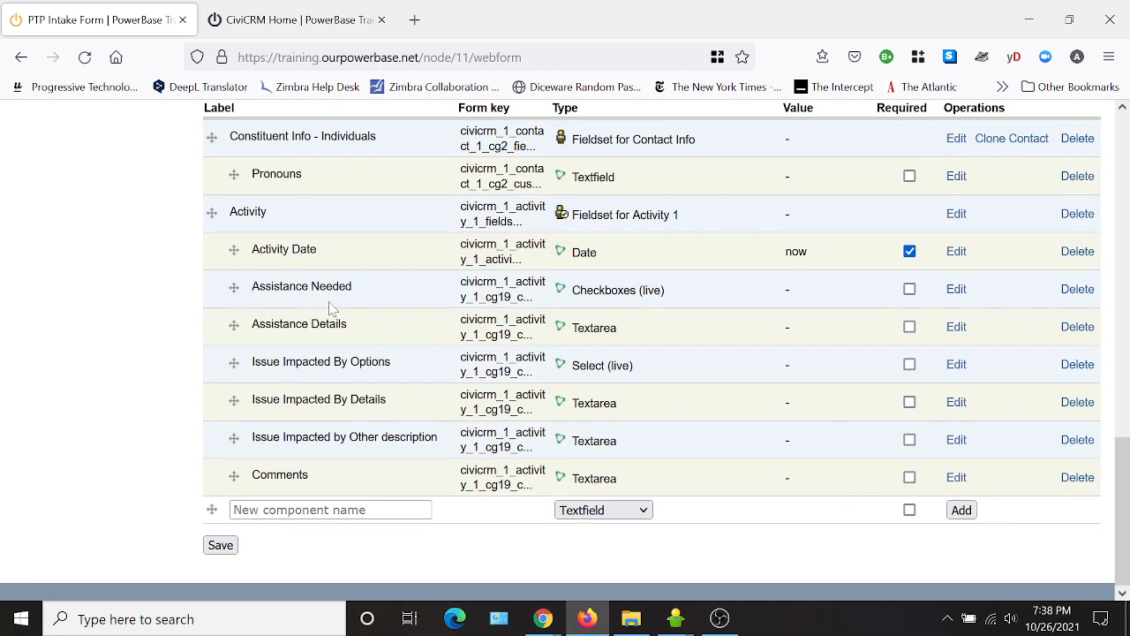
pyautogui.click(911, 291)
pyautogui.click(910, 328)
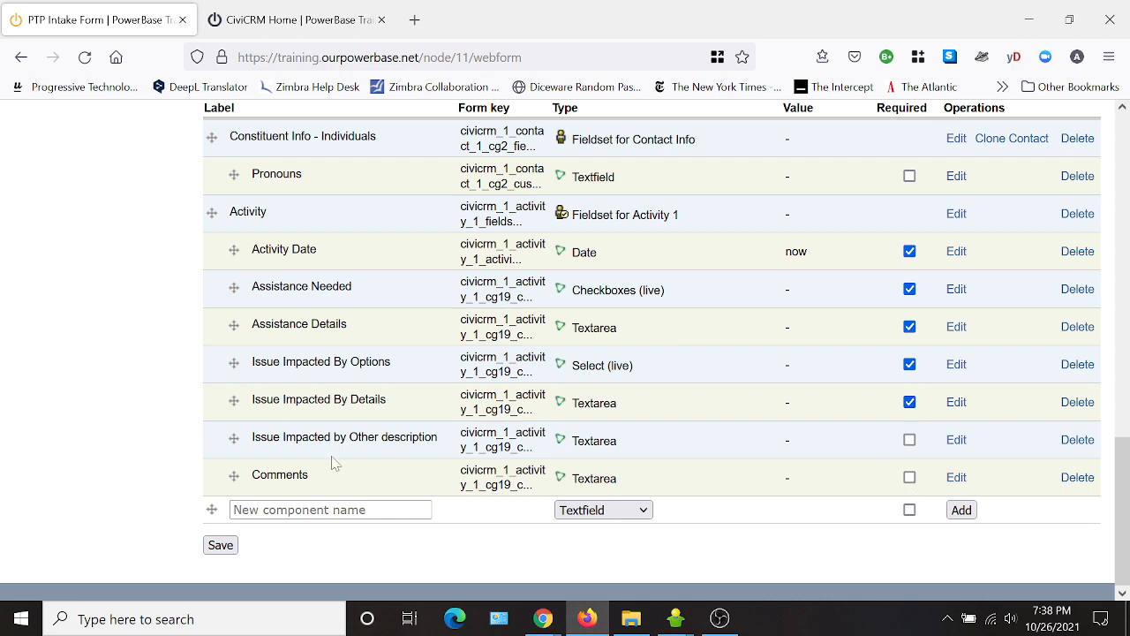
pyautogui.scroll(4, 747, 429)
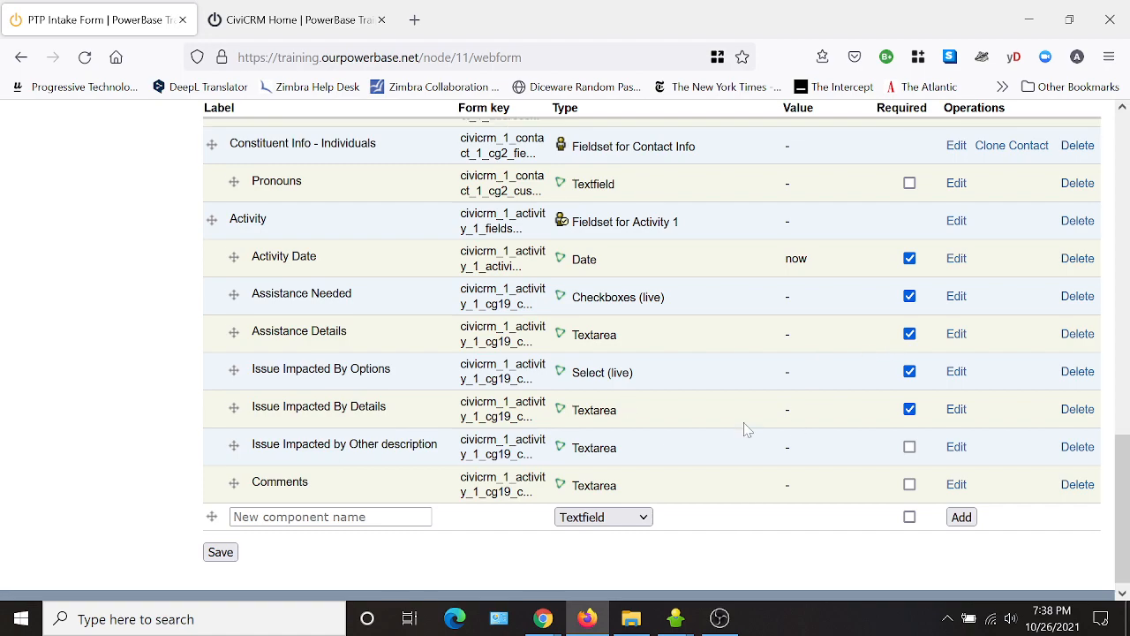
pyautogui.scroll(-4, 747, 429)
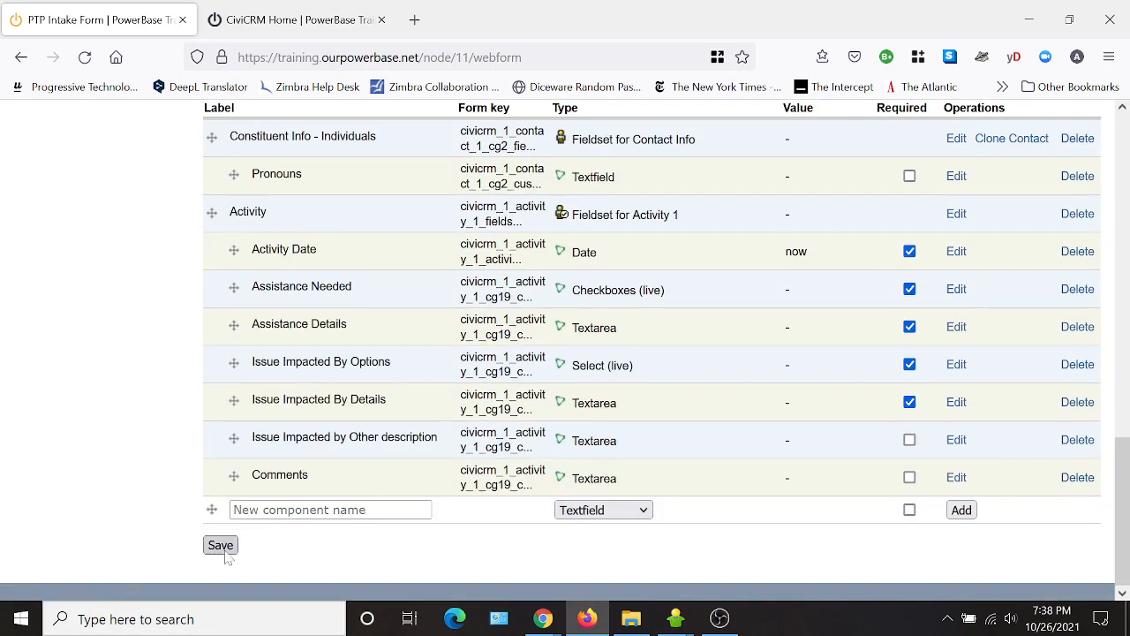
pyautogui.click(221, 545)
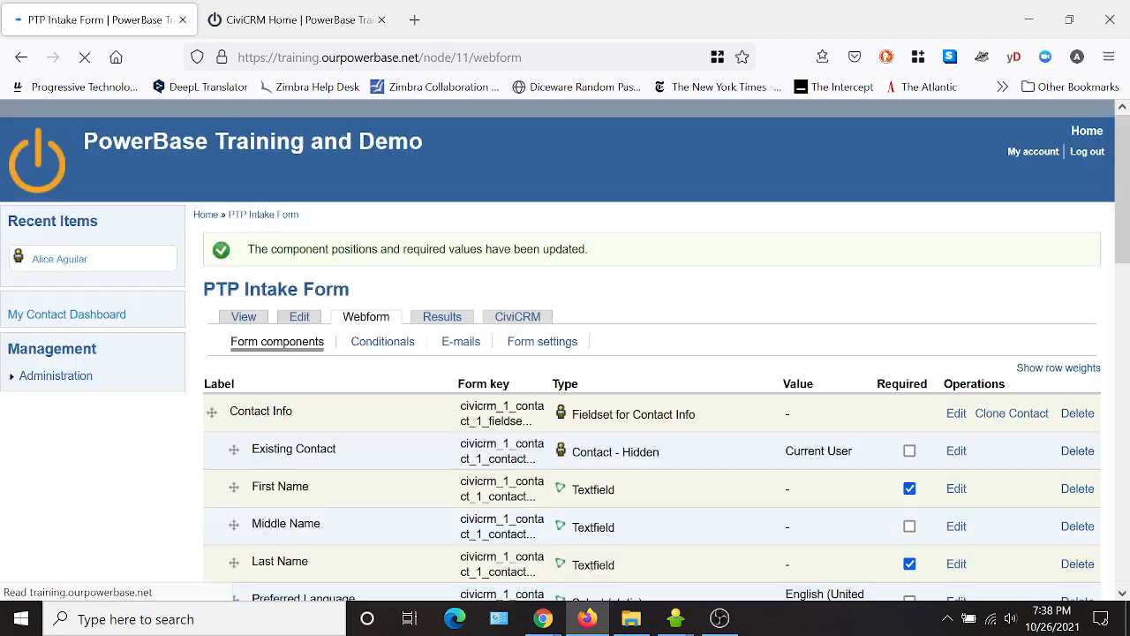
# Preview the rendered PTP Intake Form, scrolling through its prefilled and asterisk-marked fields.
pyautogui.click(244, 317)
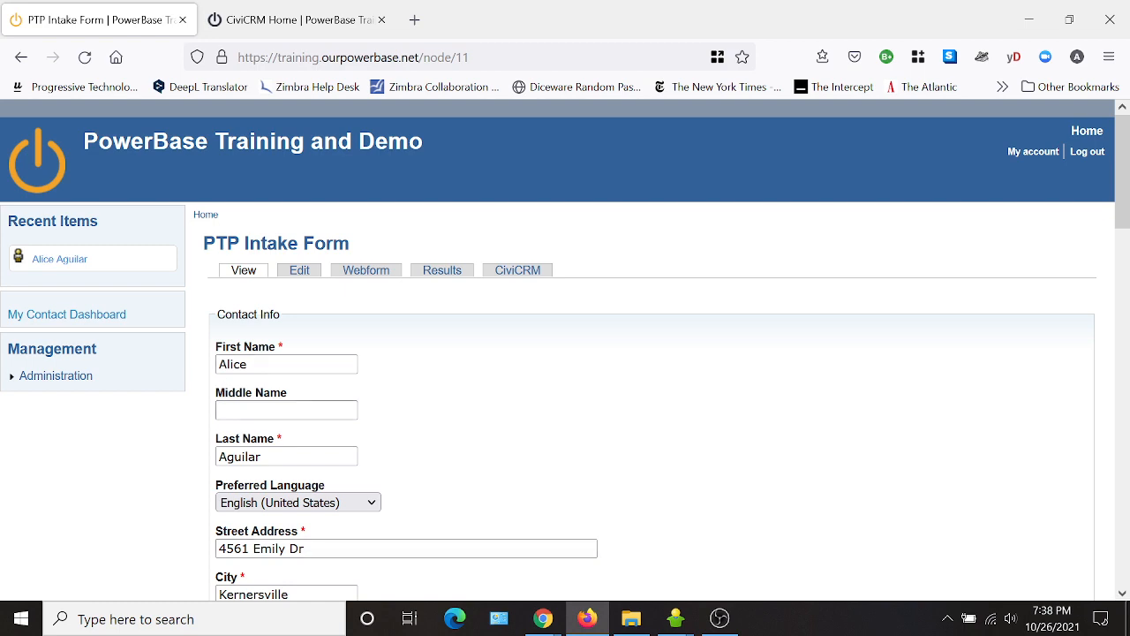
pyautogui.scroll(-6, 488, 399)
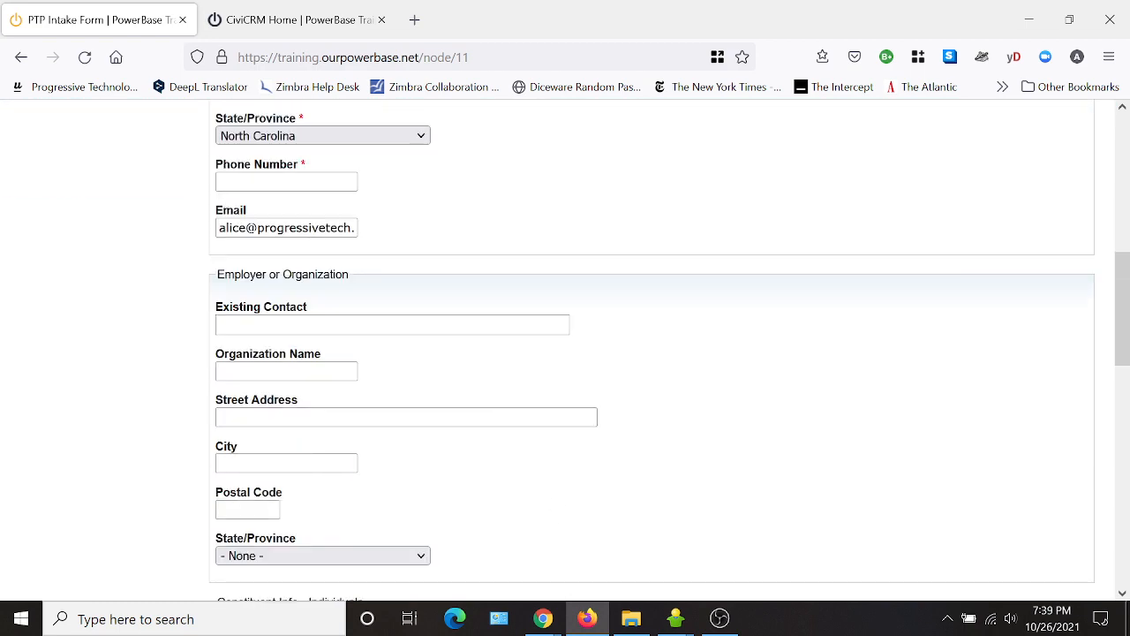
pyautogui.scroll(-3, 520, 501)
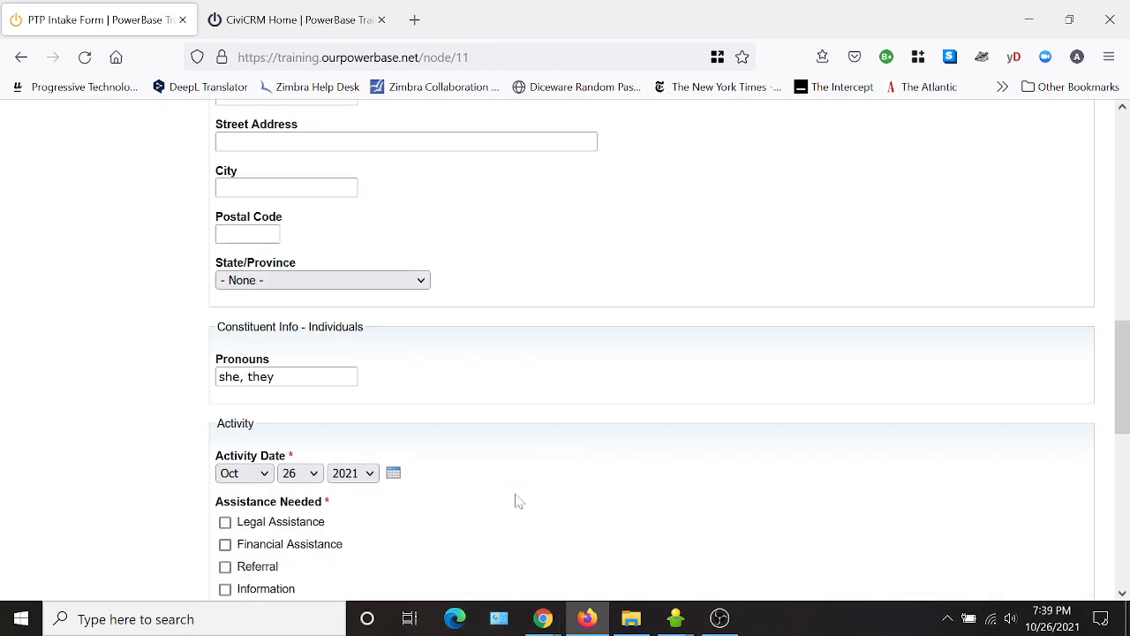
pyautogui.scroll(-4, 519, 500)
pyautogui.scroll(13, 529, 516)
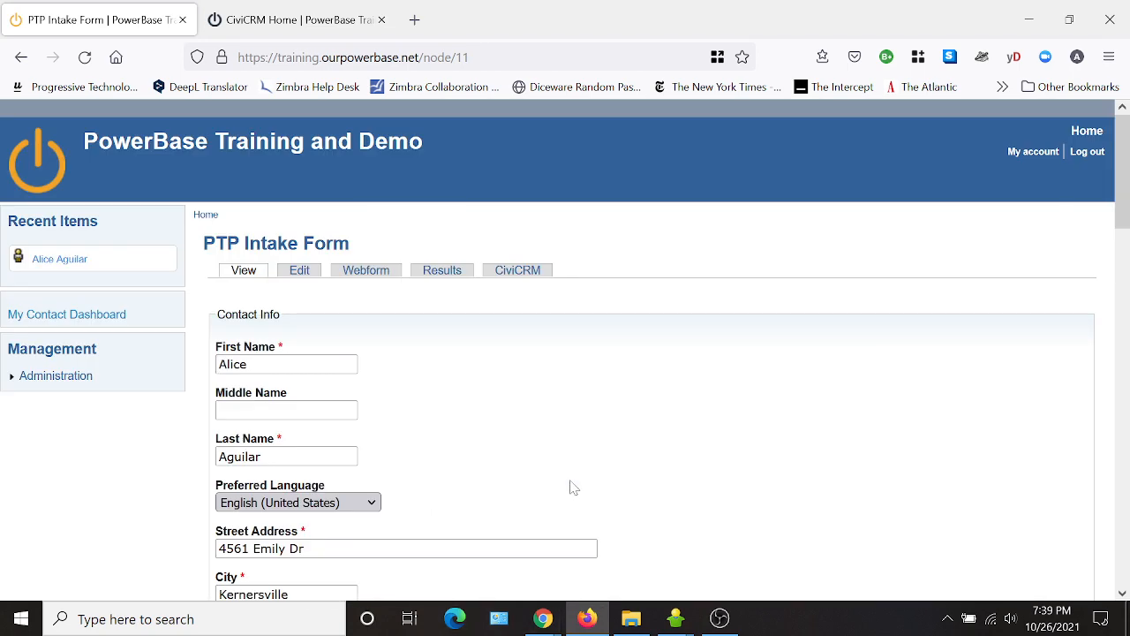
# Relabel the Existing Contact component to 'Search for Existing Contact'.
pyautogui.click(365, 273)
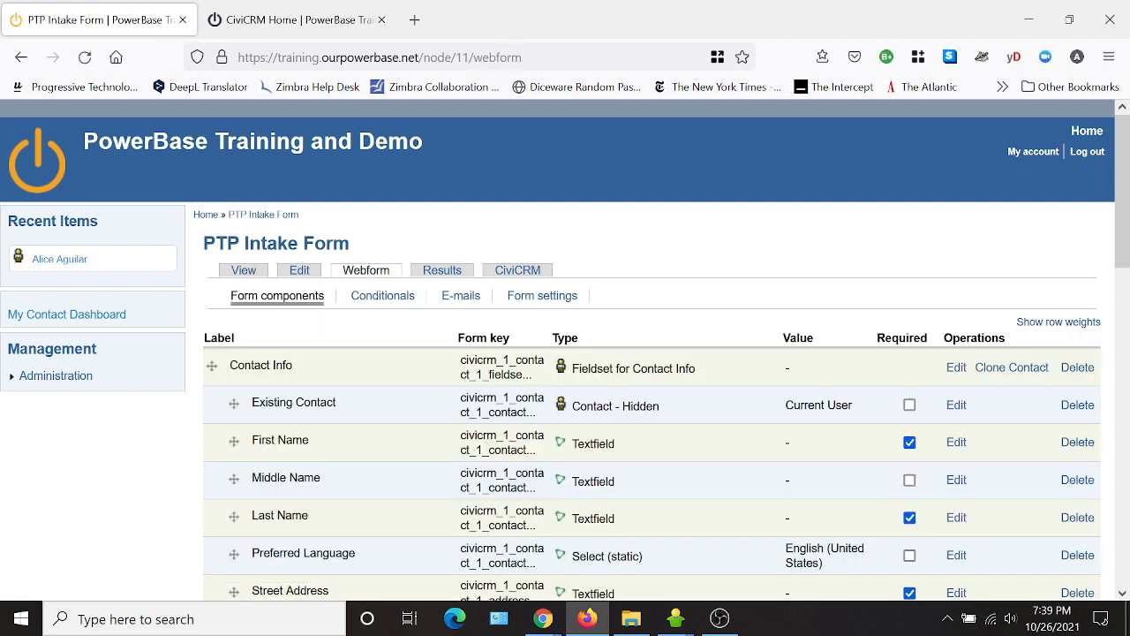
pyautogui.click(959, 409)
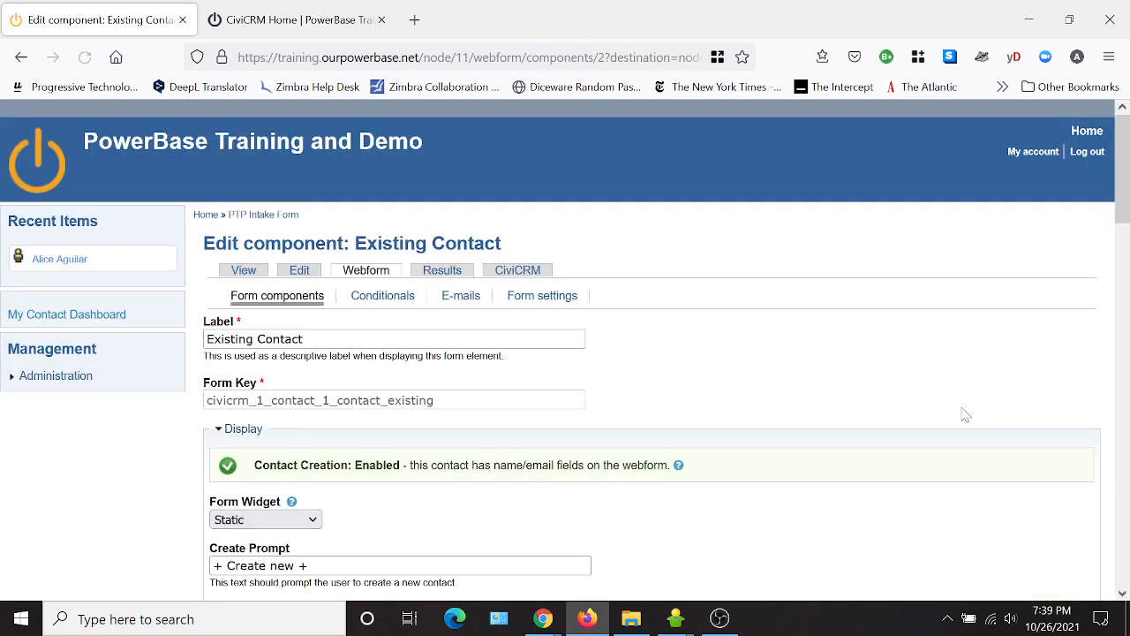
pyautogui.click(457, 336)
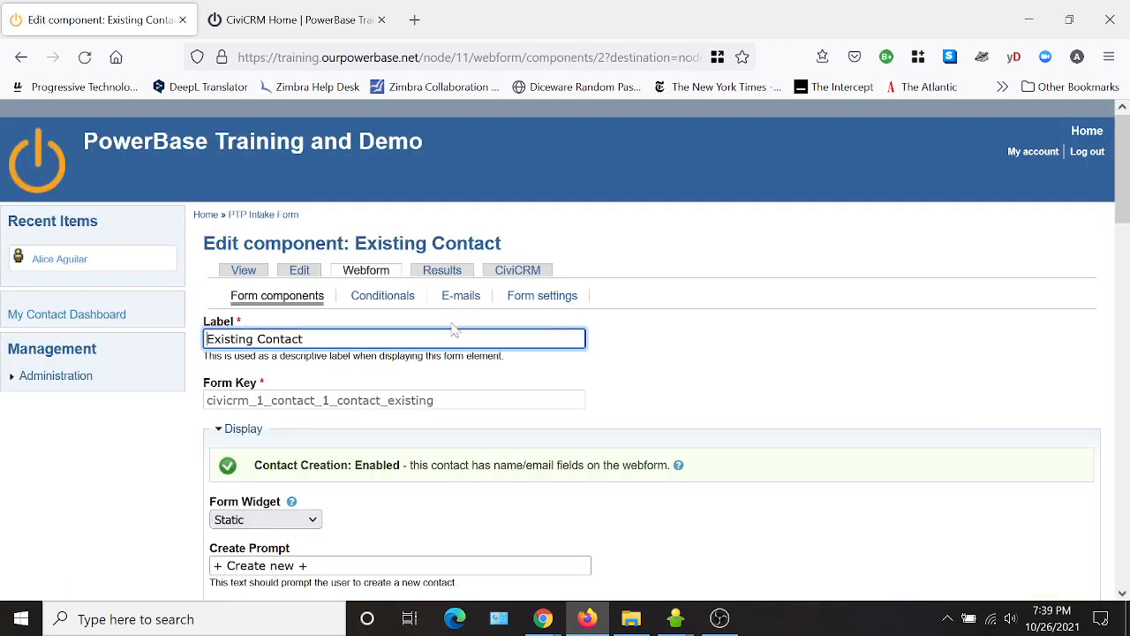
pyautogui.press('Home')
pyautogui.write('Search for')
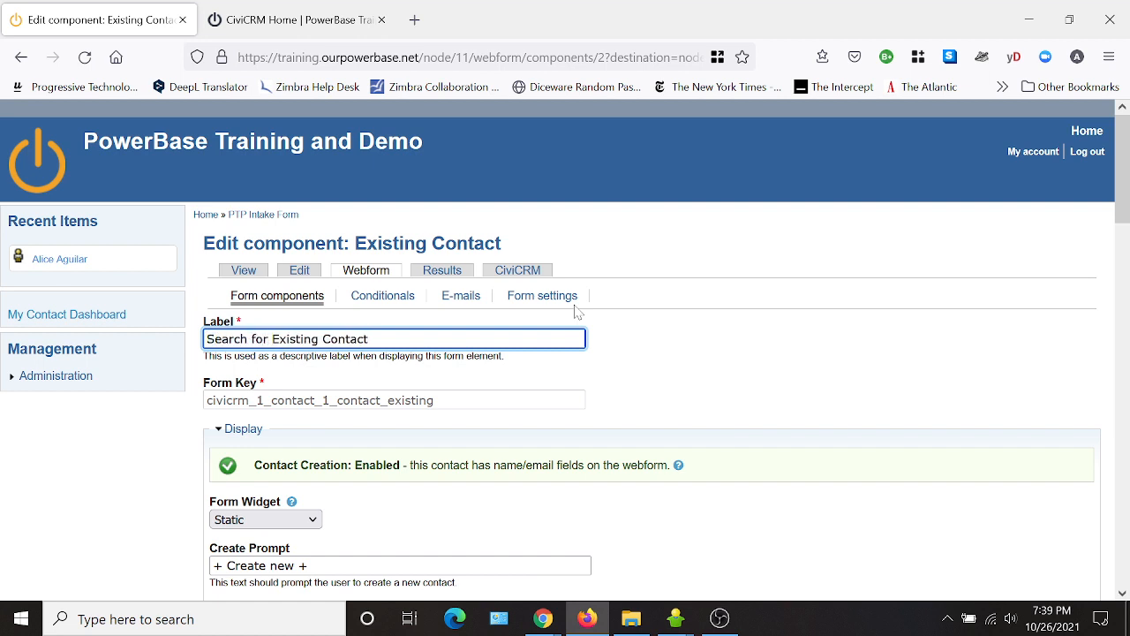
# Set the component's Form Widget to Autocomplete.
pyautogui.scroll(-2, 587, 494)
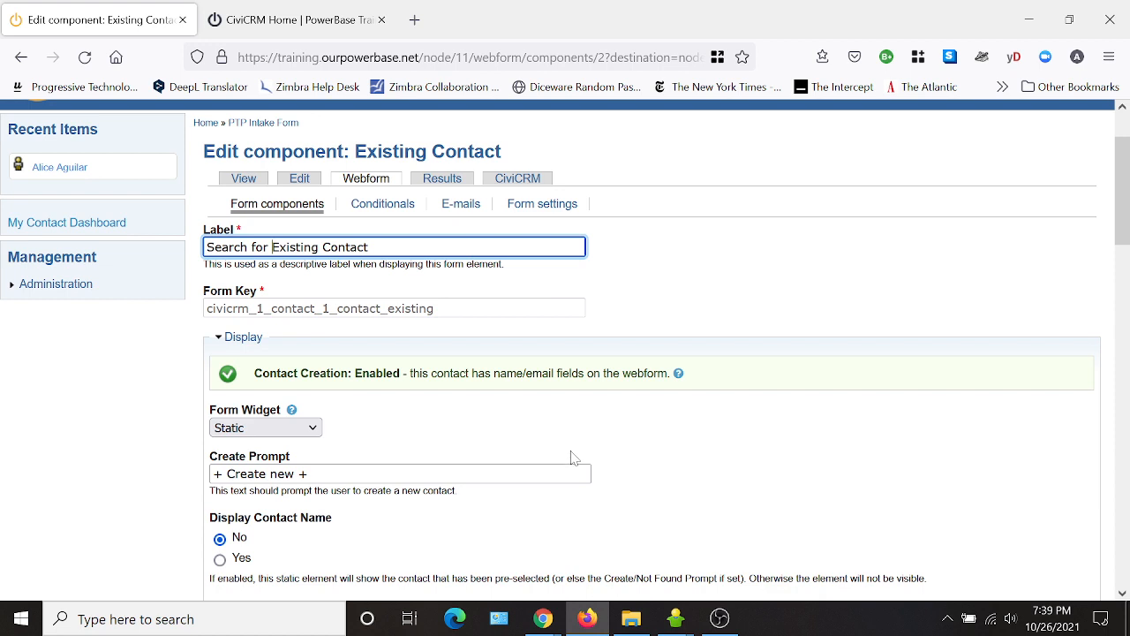
pyautogui.click(317, 431)
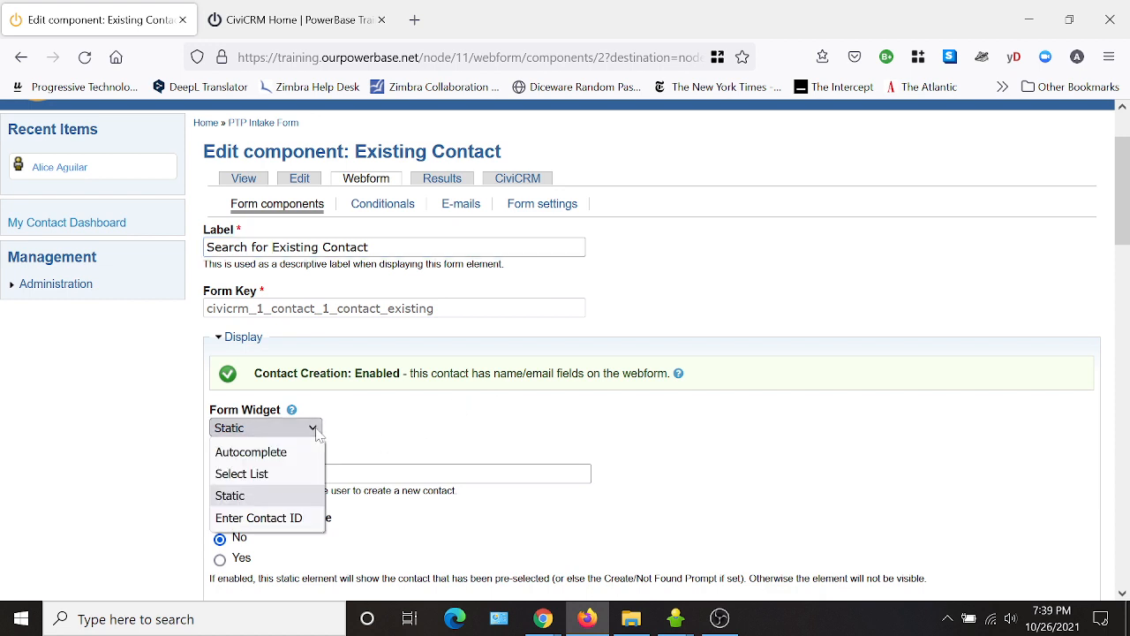
pyautogui.click(299, 453)
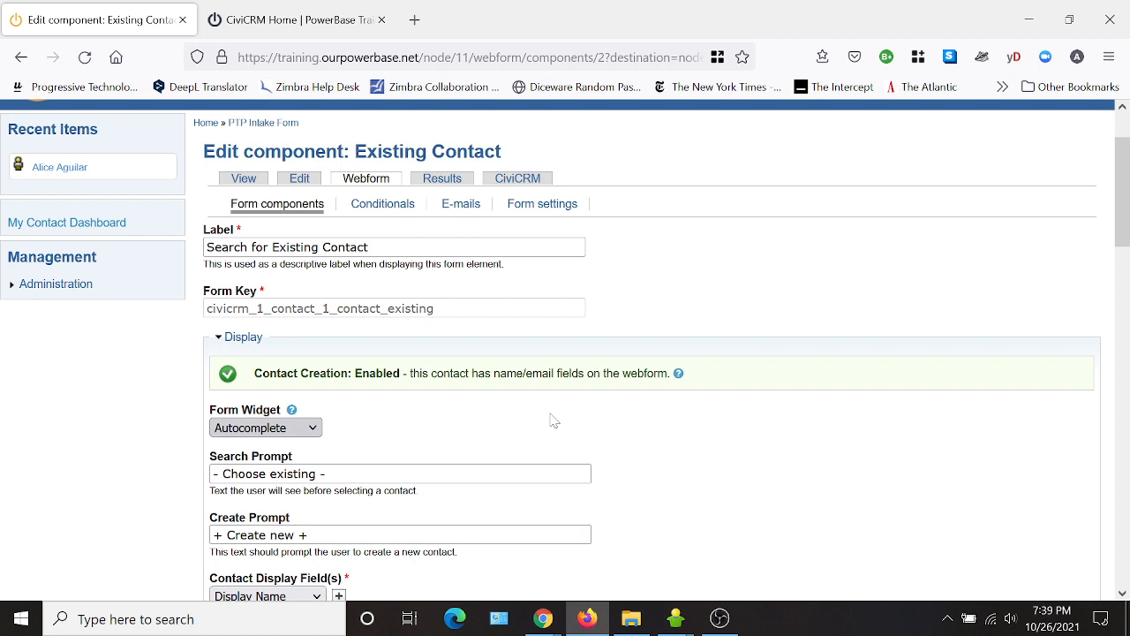
pyautogui.scroll(-2, 711, 433)
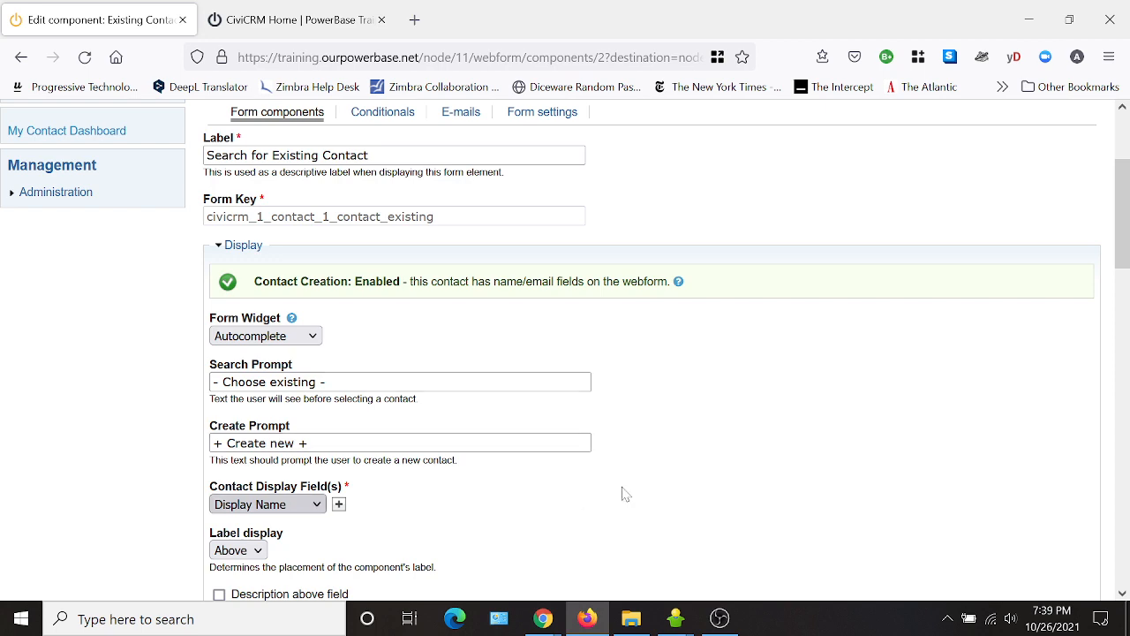
pyautogui.scroll(-4, 624, 492)
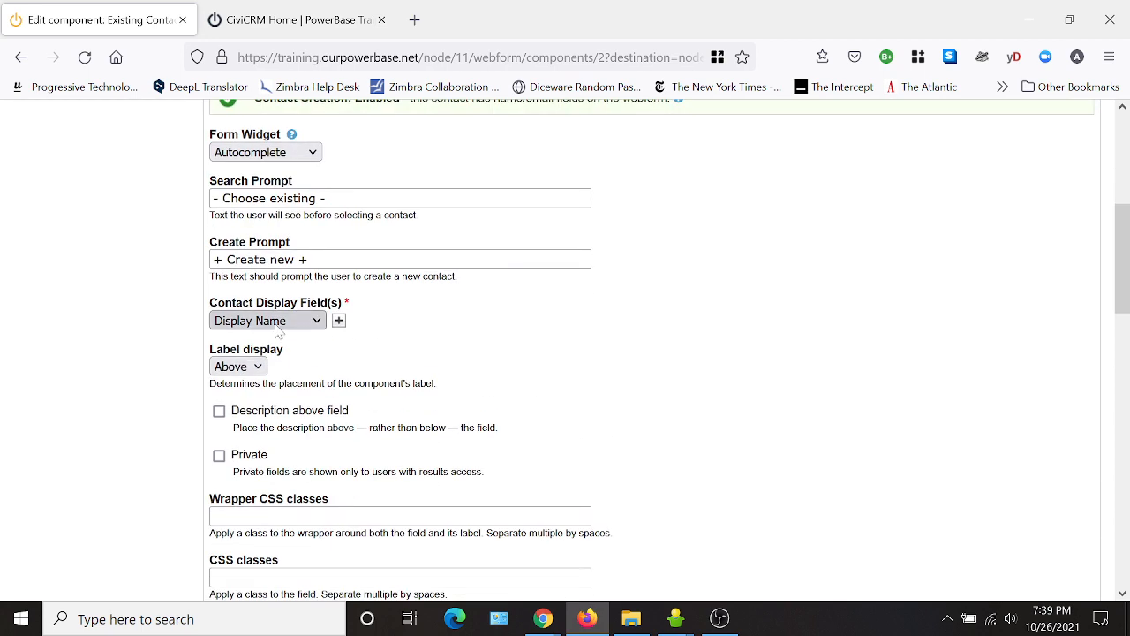
# Allow multiple contact display fields and add Email and City alongside Display Name.
pyautogui.click(339, 322)
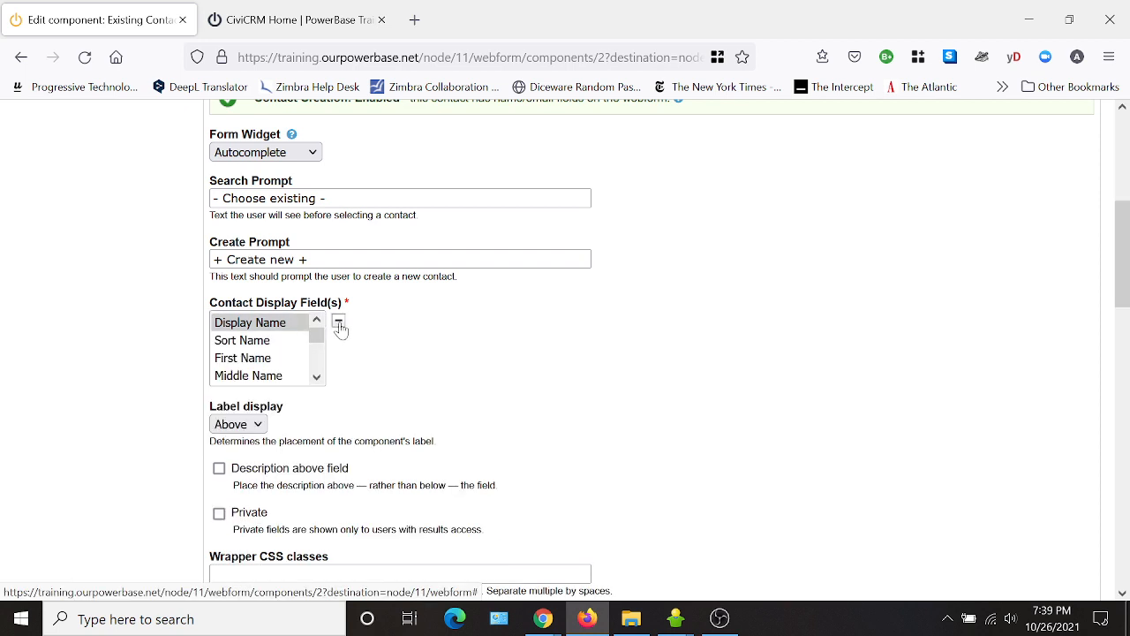
pyautogui.click(316, 377)
pyautogui.click(316, 377)
pyautogui.click(316, 377)
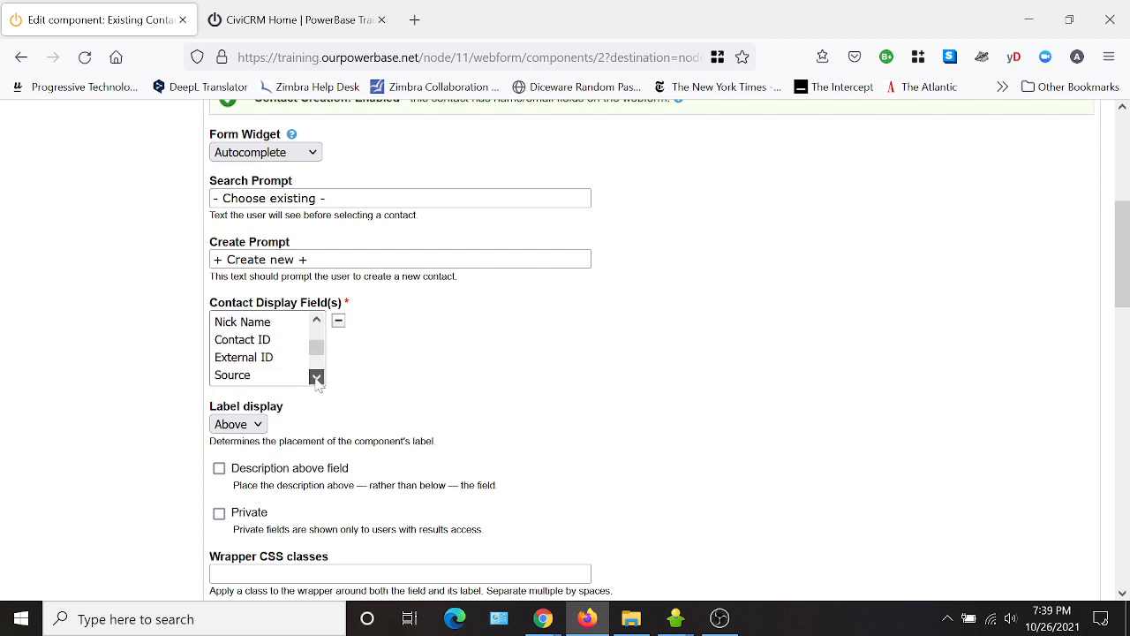
pyautogui.click(316, 377)
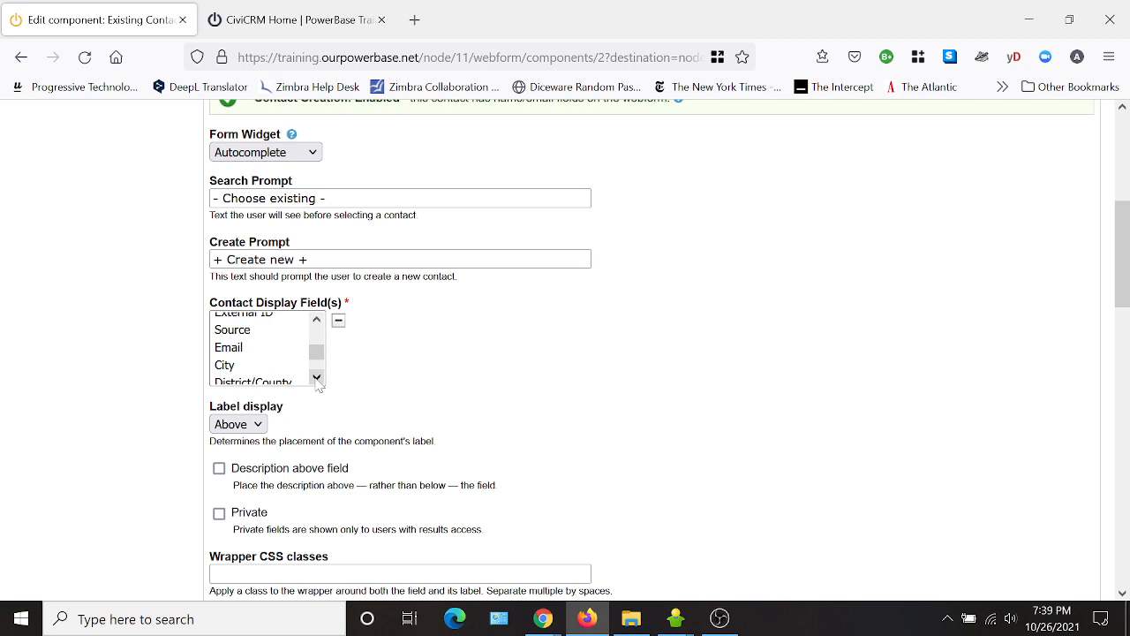
pyautogui.click(244, 350)
pyautogui.keyDown('ctrl'); pyautogui.click(238, 365); pyautogui.keyUp('ctrl')
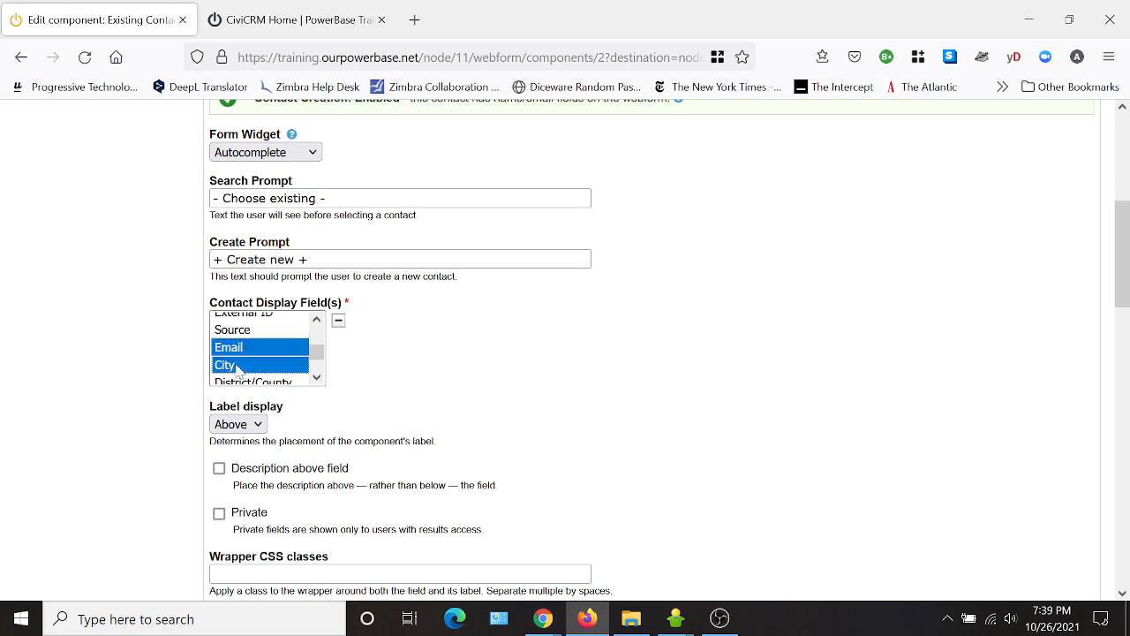
# Add State/Province, Street Address, Postal Code and Phone to the contact display fields.
pyautogui.click(316, 377)
pyautogui.keyDown('ctrl'); pyautogui.click(296, 359); pyautogui.keyUp('ctrl')
pyautogui.keyDown('ctrl'); pyautogui.click(294, 377); pyautogui.keyUp('ctrl')
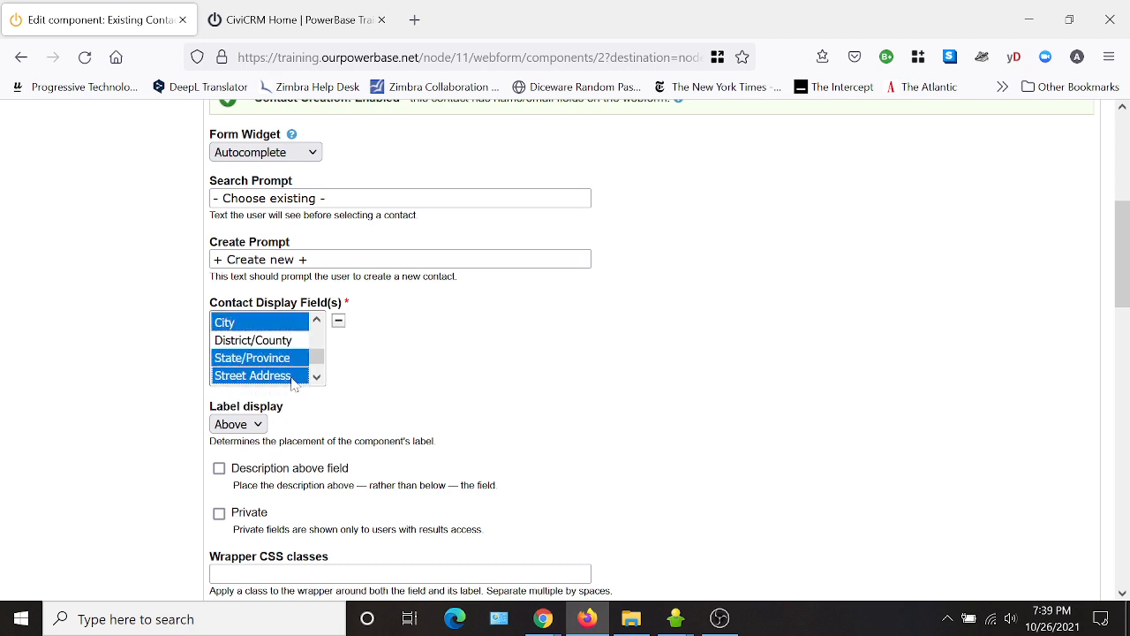
pyautogui.click(316, 377)
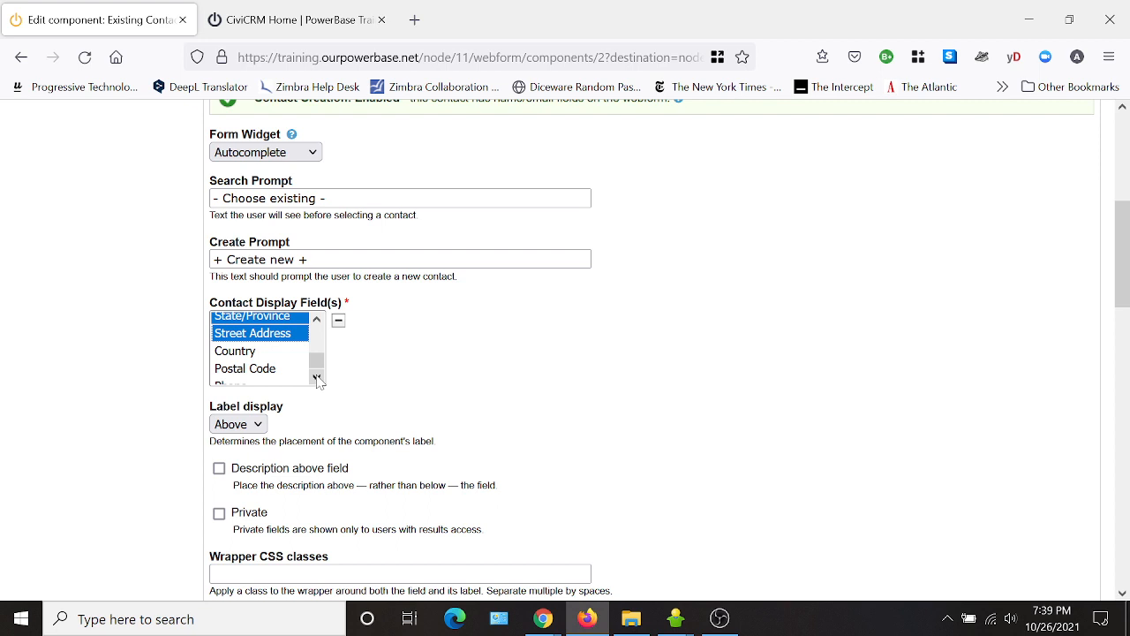
pyautogui.keyDown('ctrl'); pyautogui.click(265, 371); pyautogui.keyUp('ctrl')
pyautogui.click(316, 377)
pyautogui.keyDown('ctrl'); pyautogui.click(265, 375); pyautogui.keyUp('ctrl')
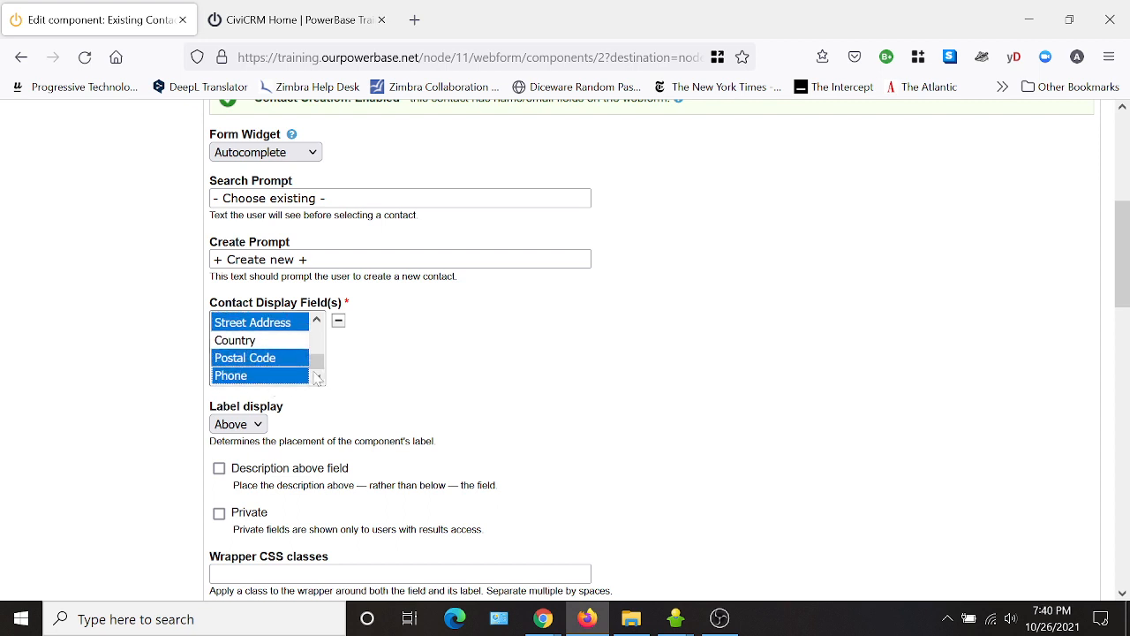
pyautogui.moveTo(316, 364); pyautogui.dragTo(326, 337)
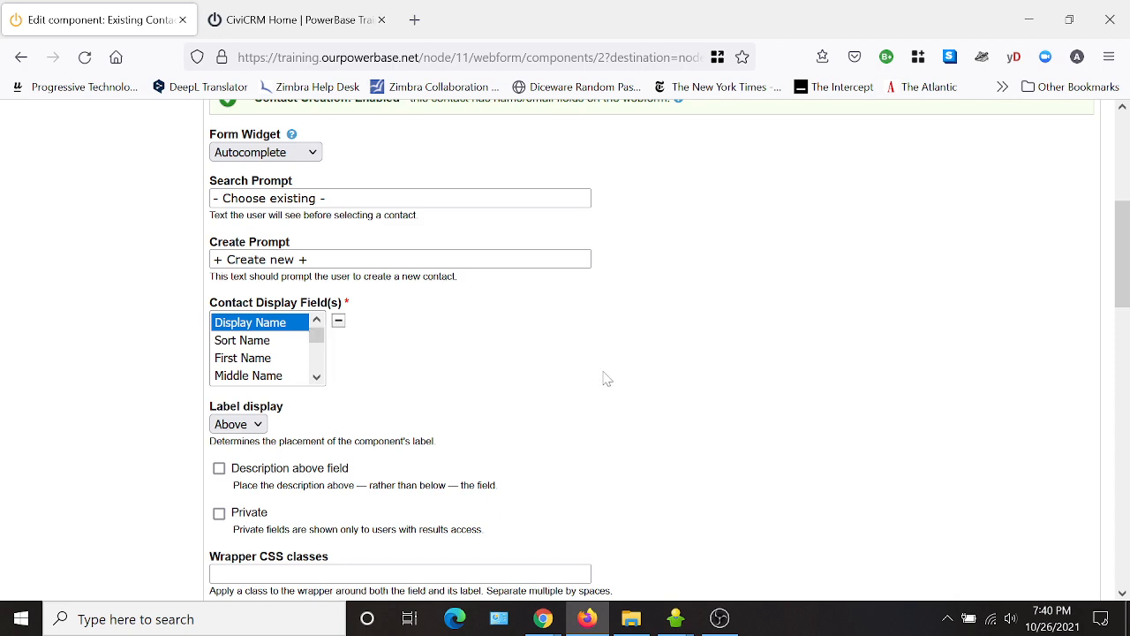
pyautogui.scroll(-3, 535, 373)
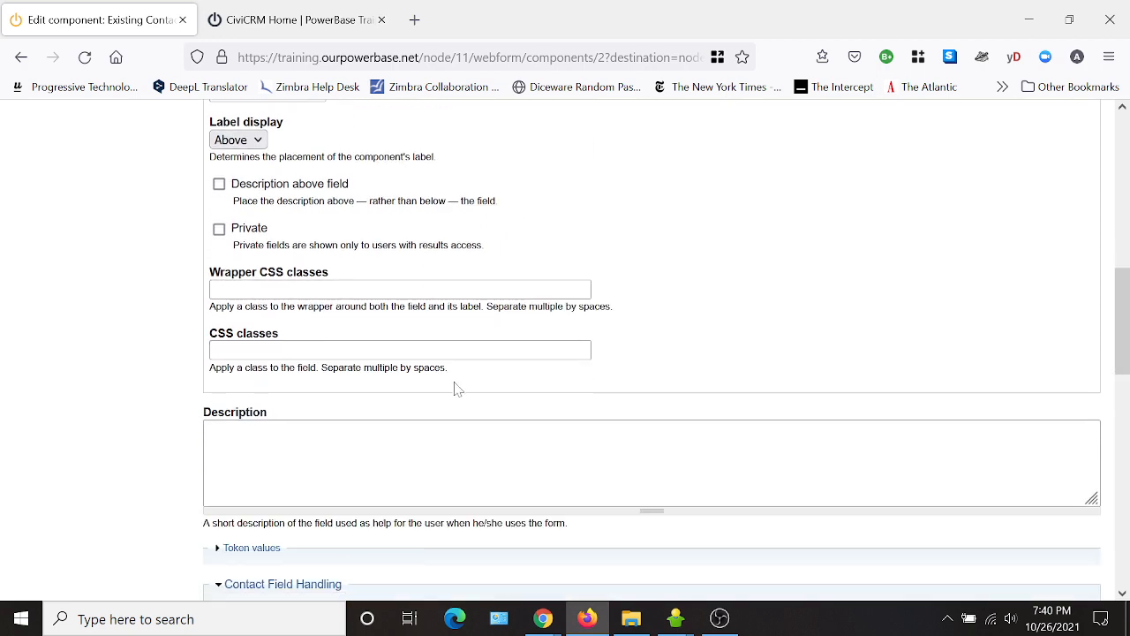
# Set the default contact source to '- None -' and save the component.
pyautogui.scroll(-5, 457, 389)
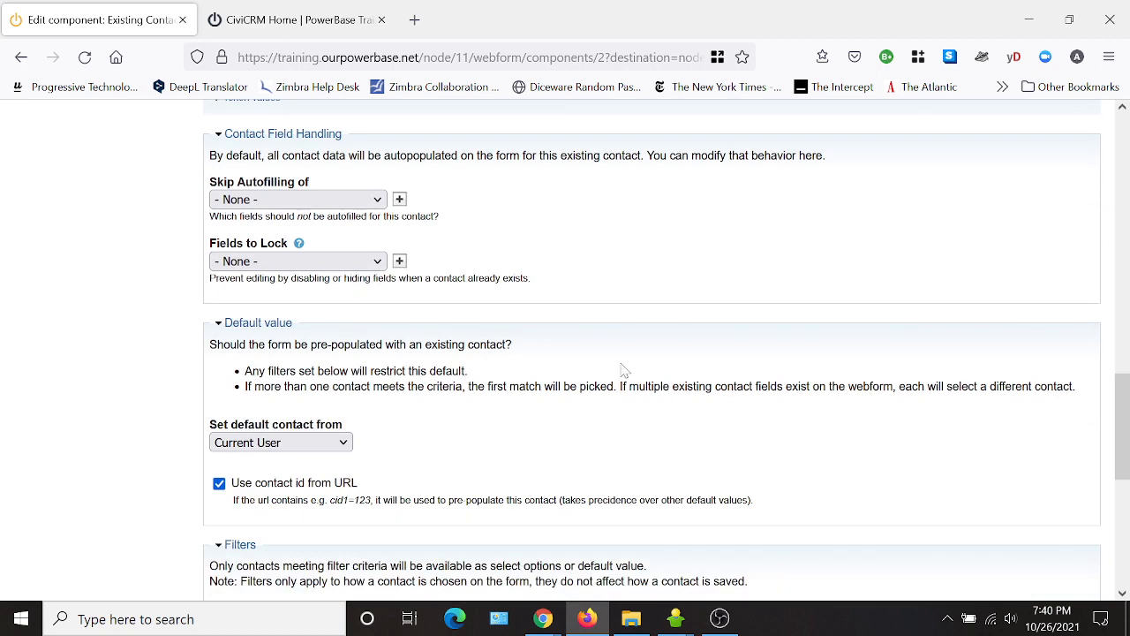
pyautogui.scroll(-2, 621, 407)
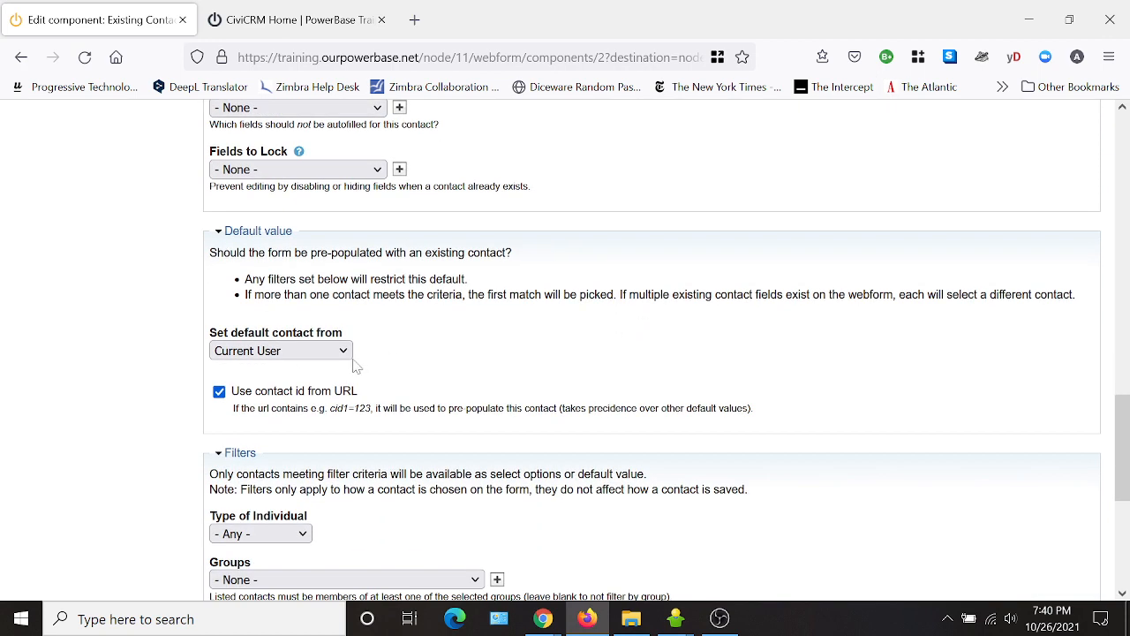
pyautogui.click(311, 353)
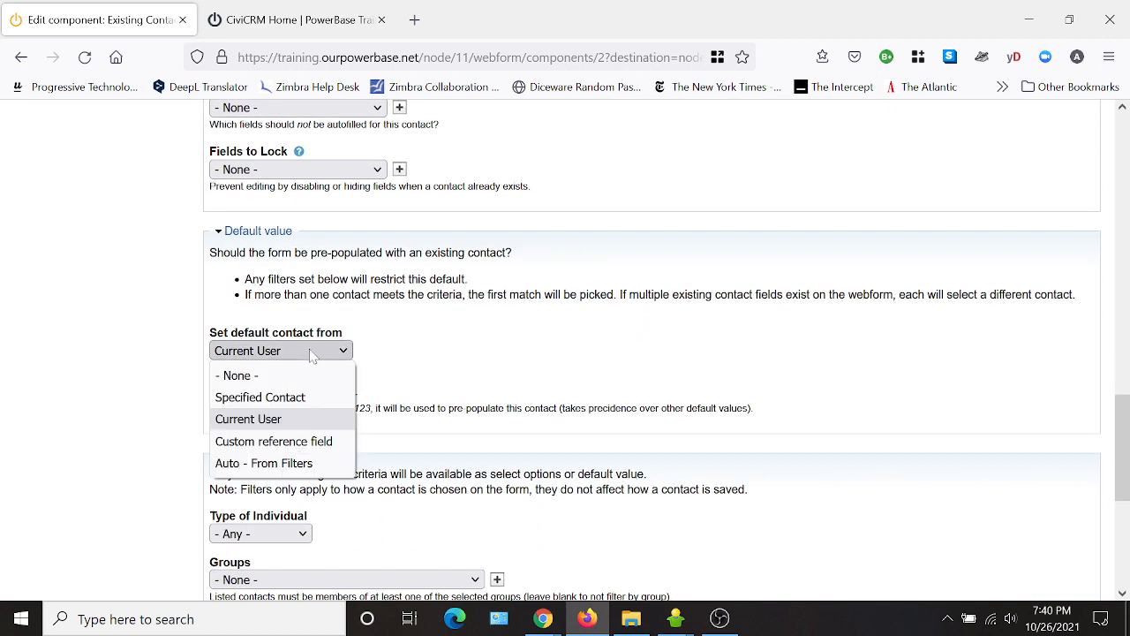
pyautogui.click(306, 379)
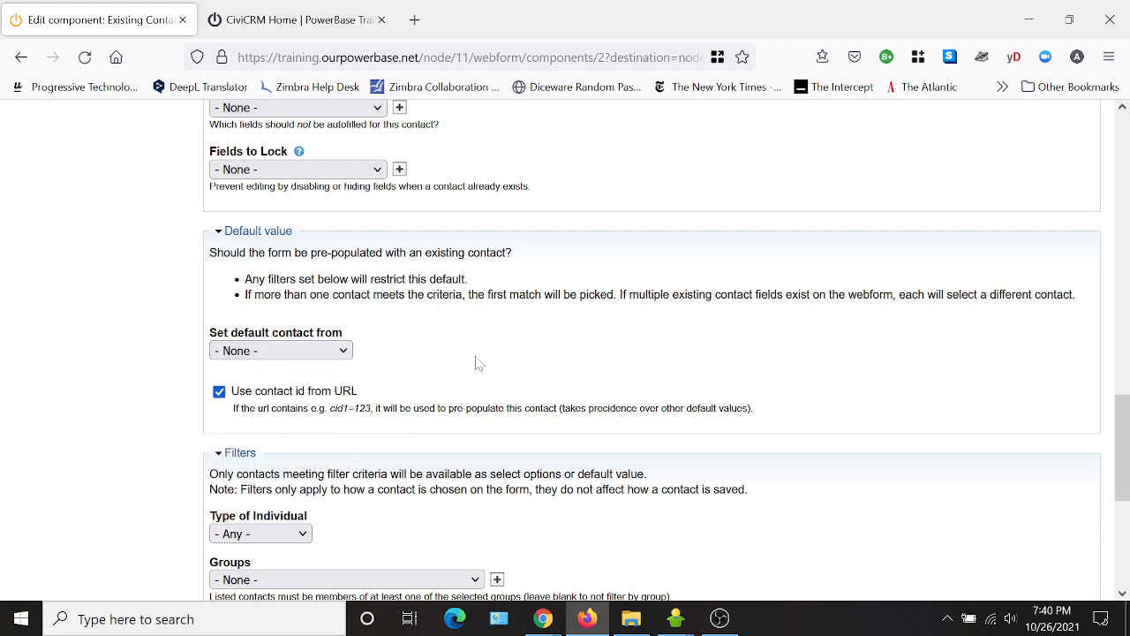
pyautogui.scroll(-2, 605, 386)
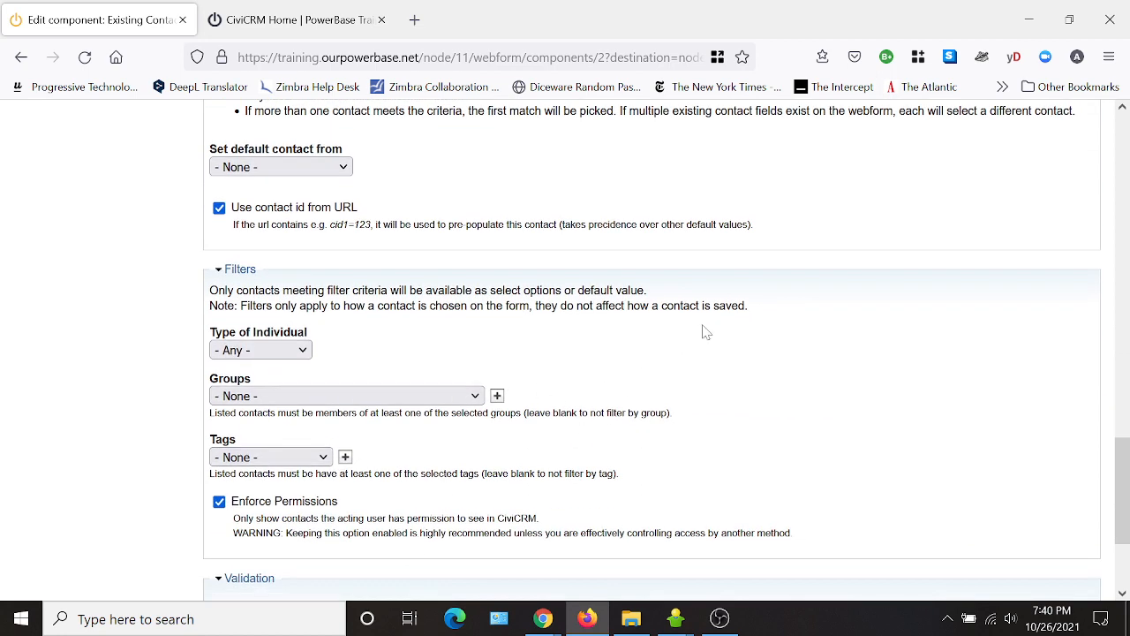
pyautogui.scroll(-2, 704, 331)
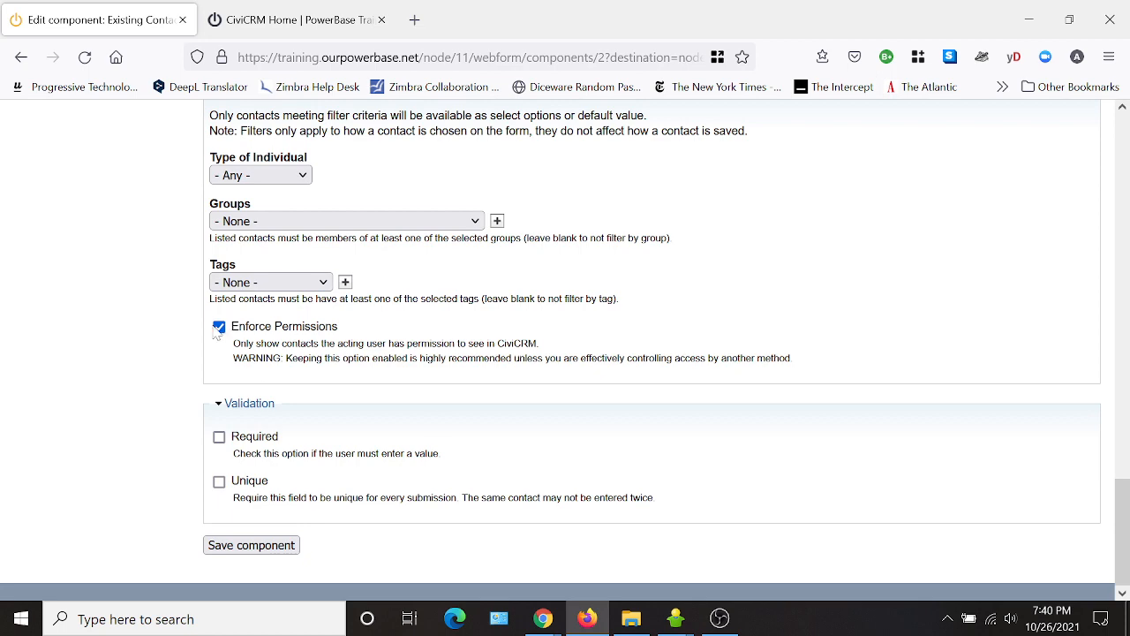
pyautogui.click(263, 545)
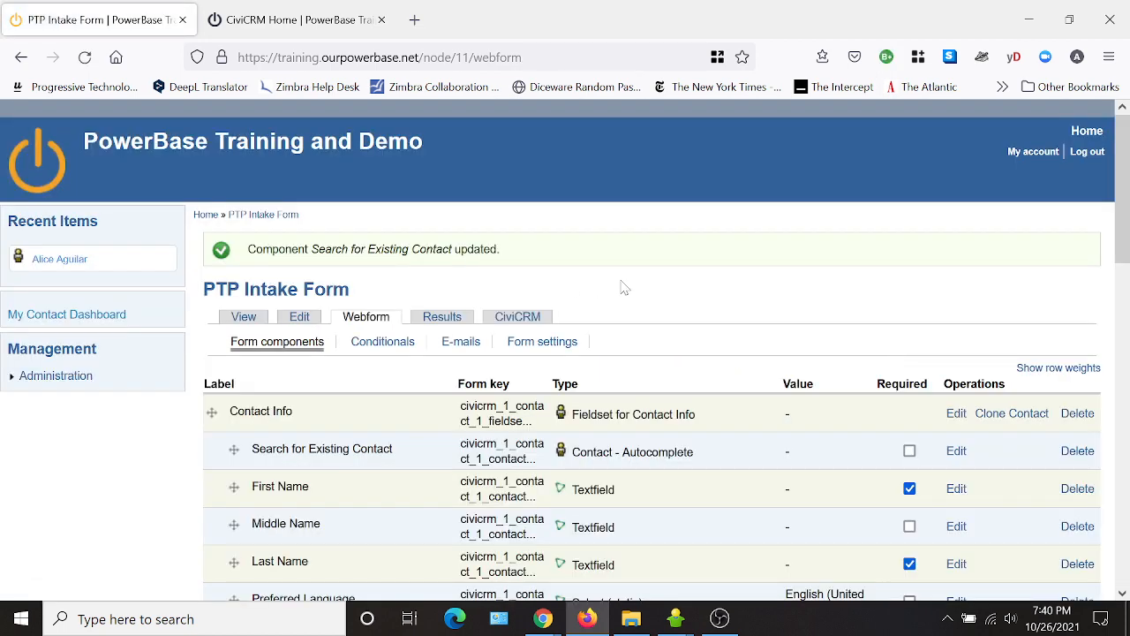
# Edit the Existing Contact component under the Employer or Organization section.
pyautogui.scroll(-2, 615, 287)
pyautogui.scroll(-3, 414, 447)
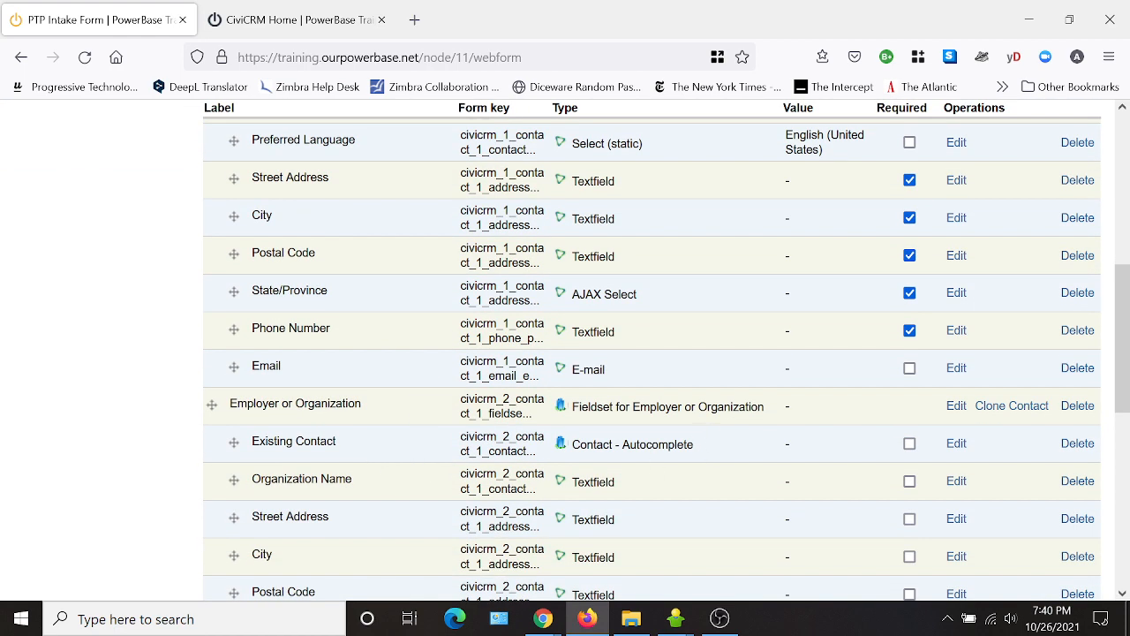
pyautogui.click(958, 444)
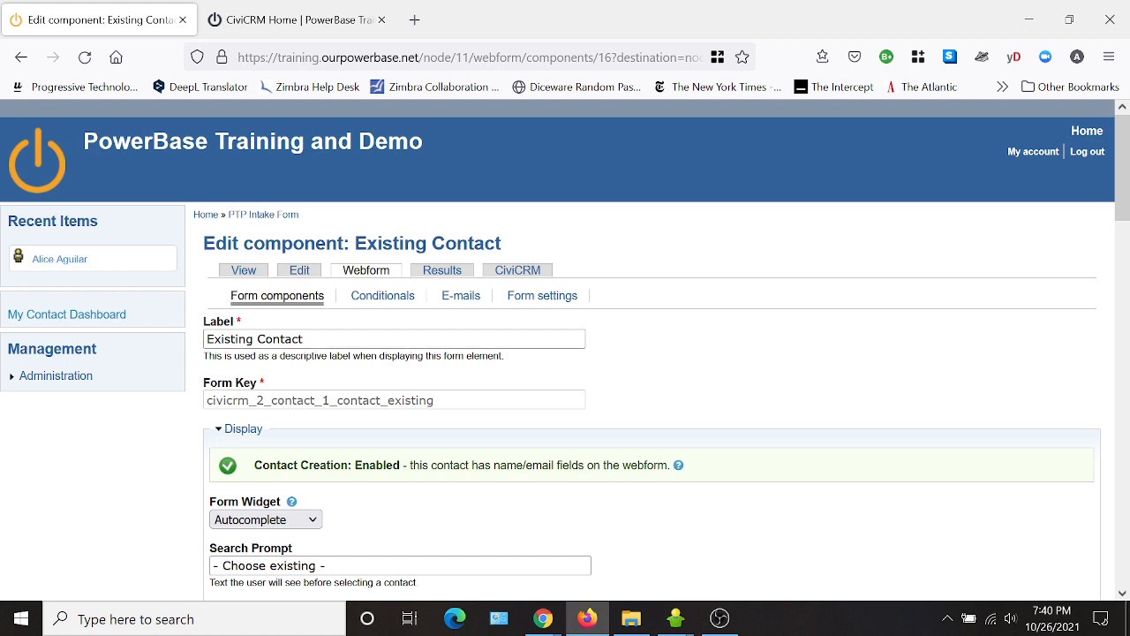
# Replace the label with 'Search for Existing Employer or Organization'.
pyautogui.moveTo(304, 339); pyautogui.dragTo(205, 339)
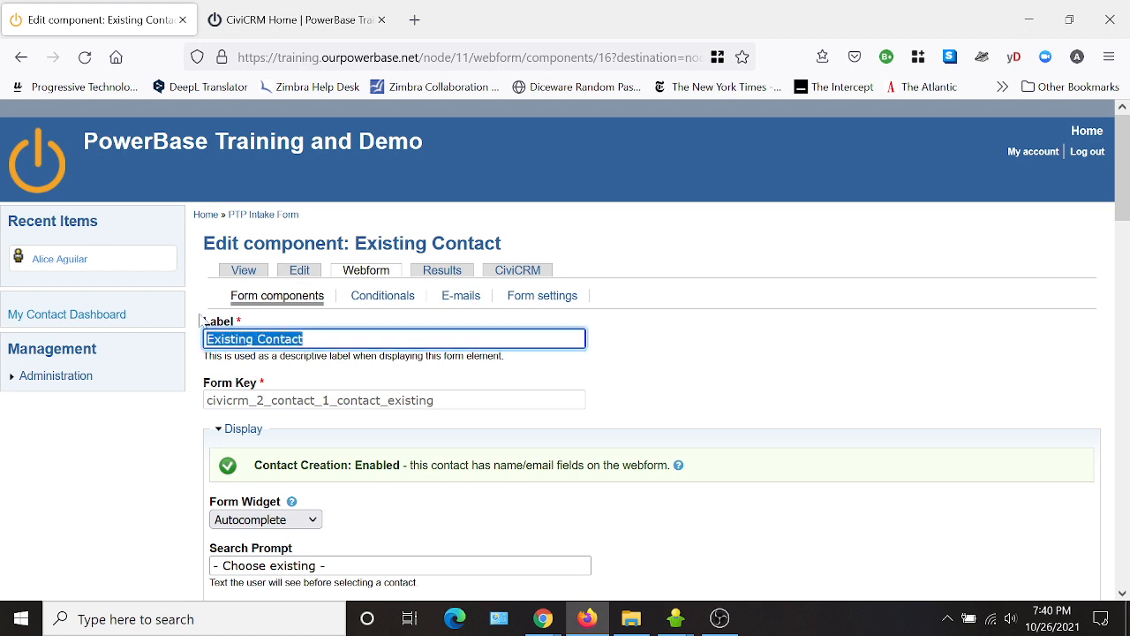
pyautogui.write('Search for Exis')
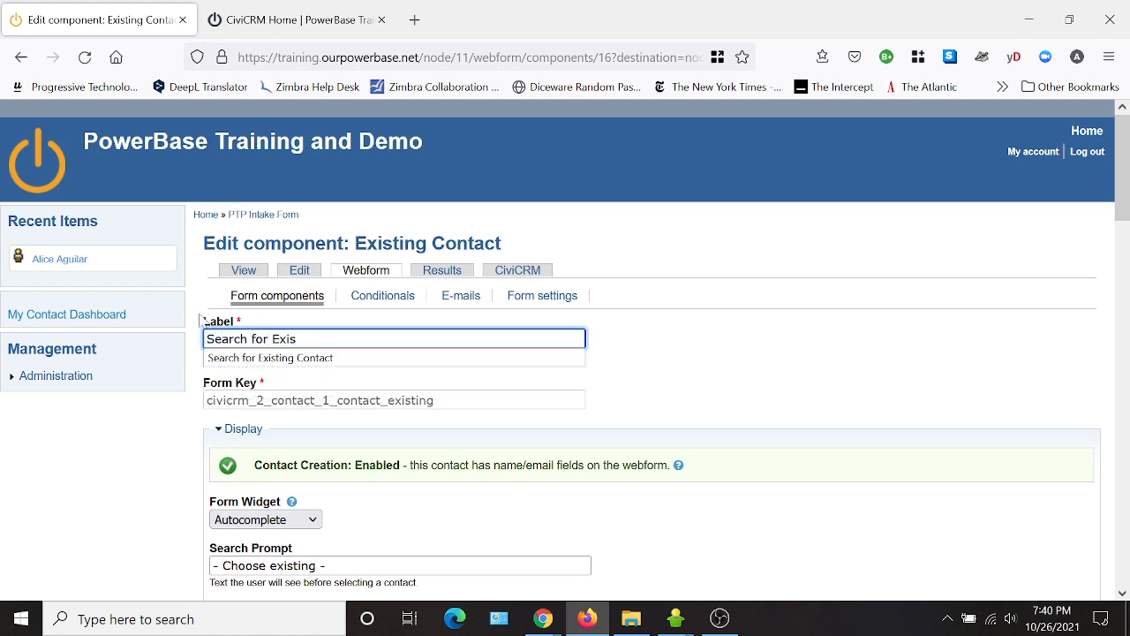
pyautogui.write('ting Emp')
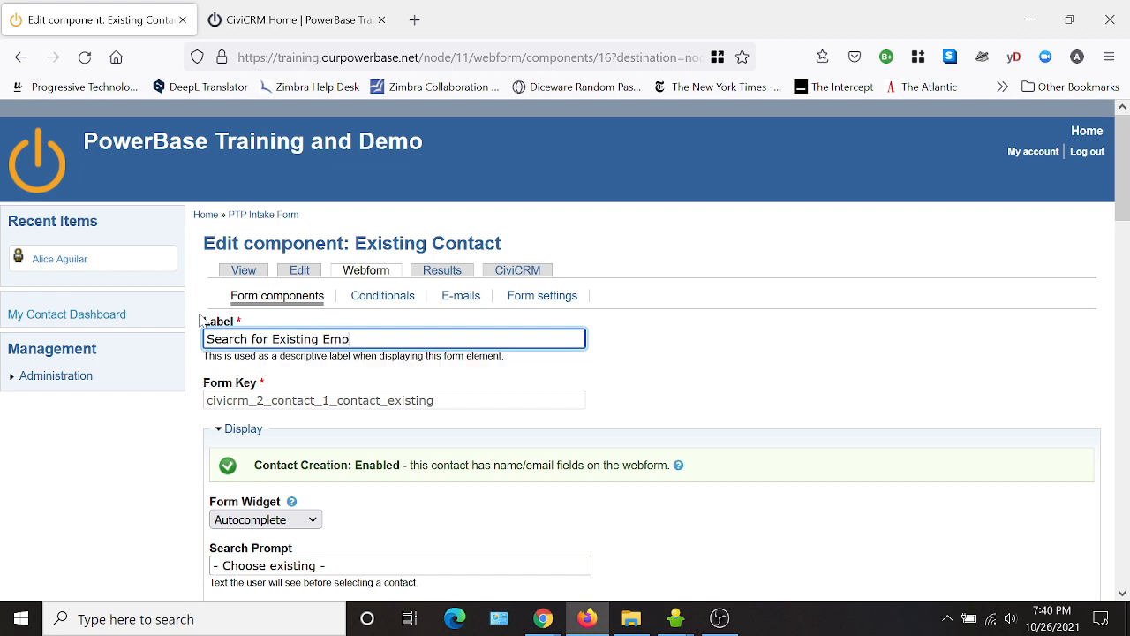
pyautogui.write('loyer or Organization')
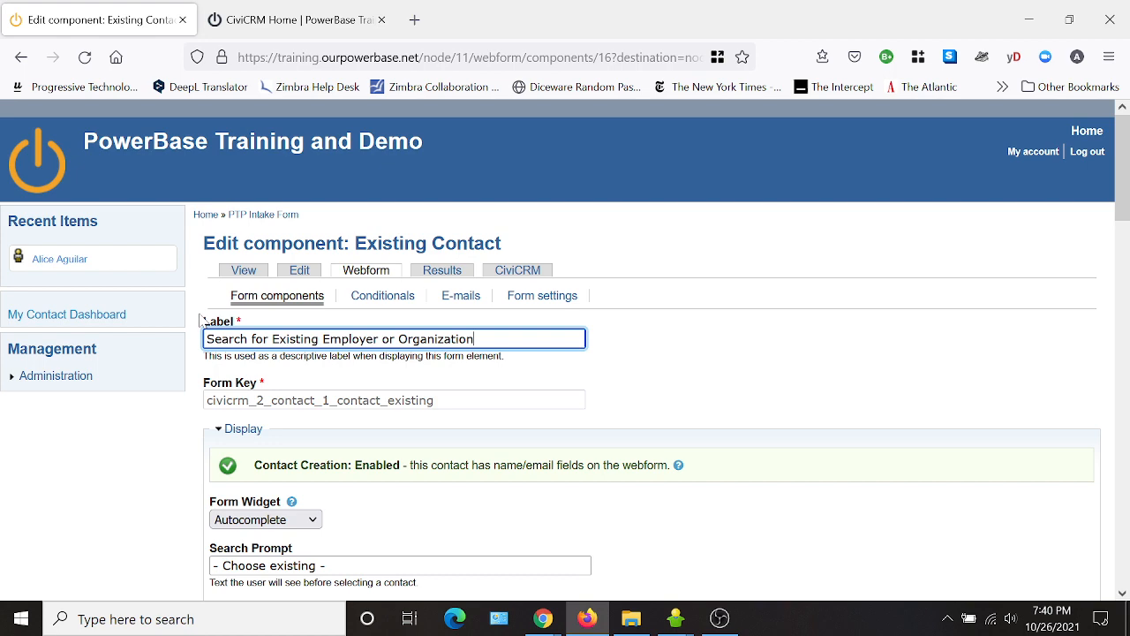
pyautogui.scroll(-4, 397, 399)
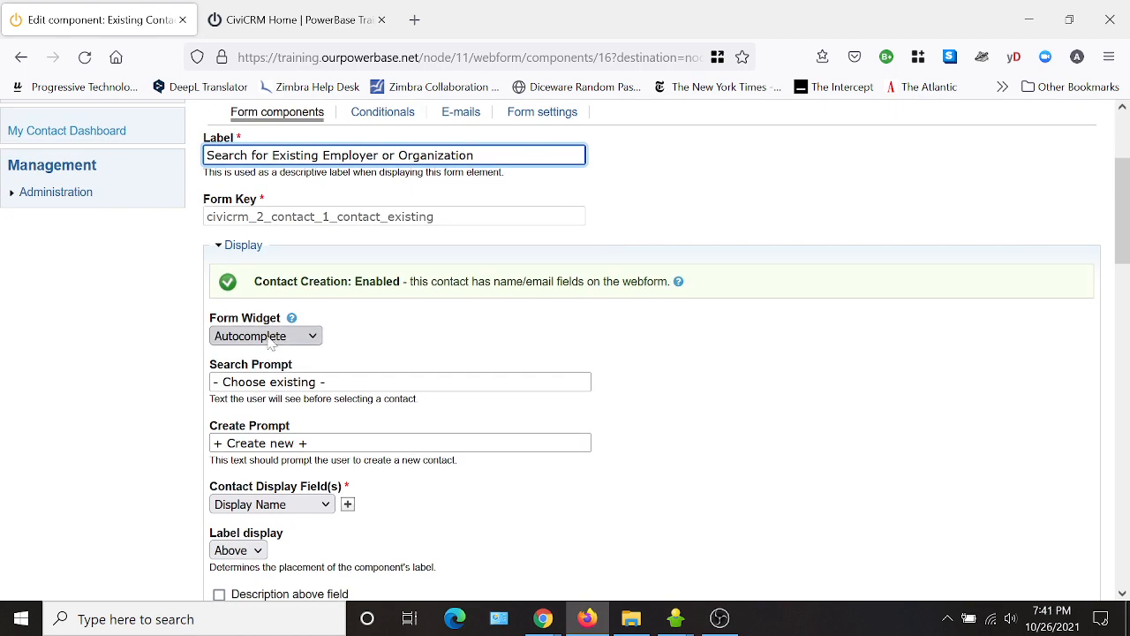
# Add City, State/Province, Street Address and Postal Code as employer search display fields.
pyautogui.scroll(-2, 550, 494)
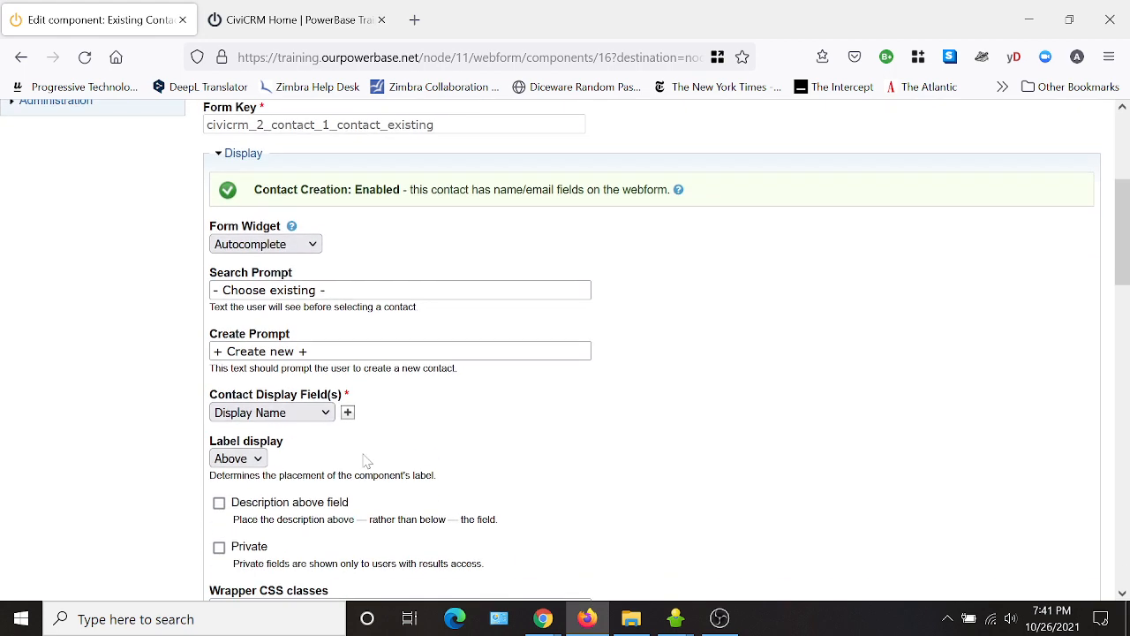
pyautogui.click(347, 414)
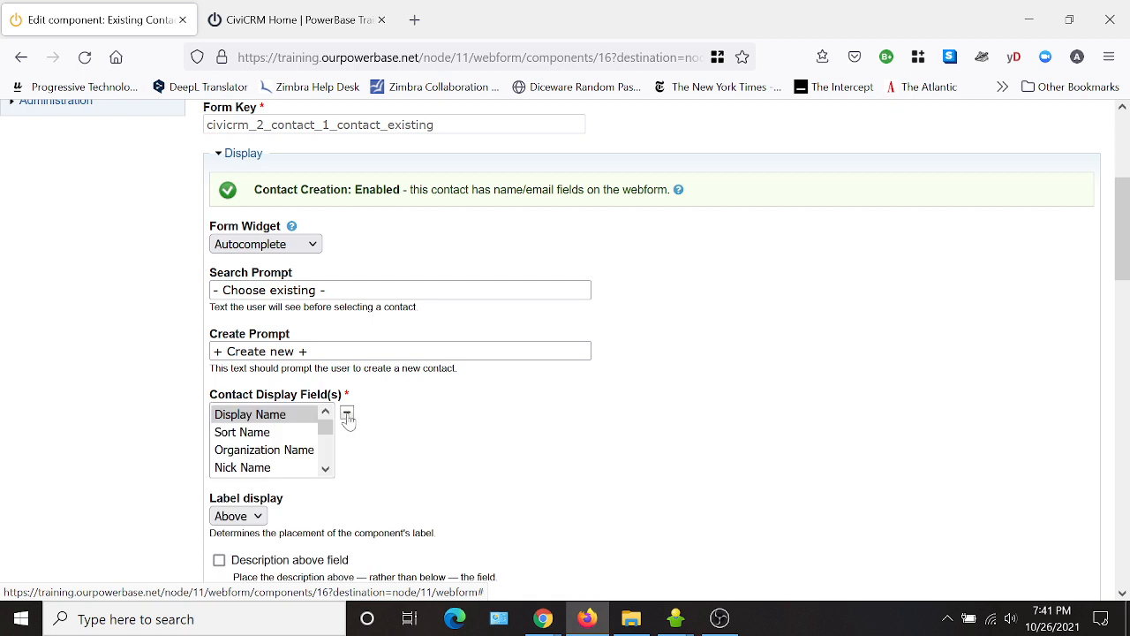
pyautogui.click(326, 471)
pyautogui.click(325, 471)
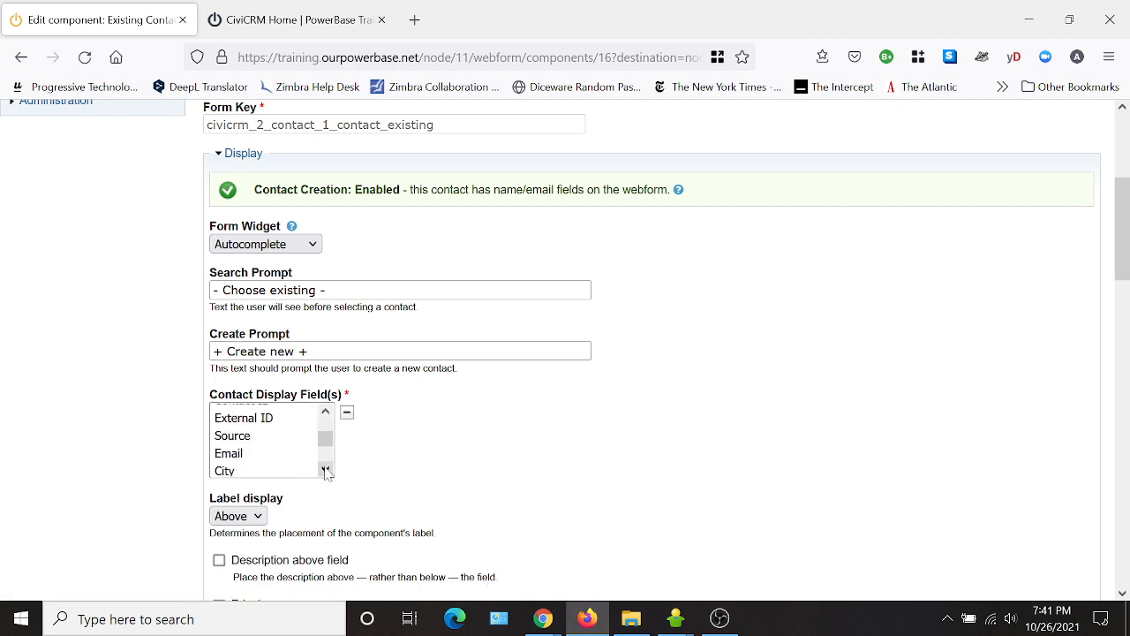
pyautogui.click(326, 470)
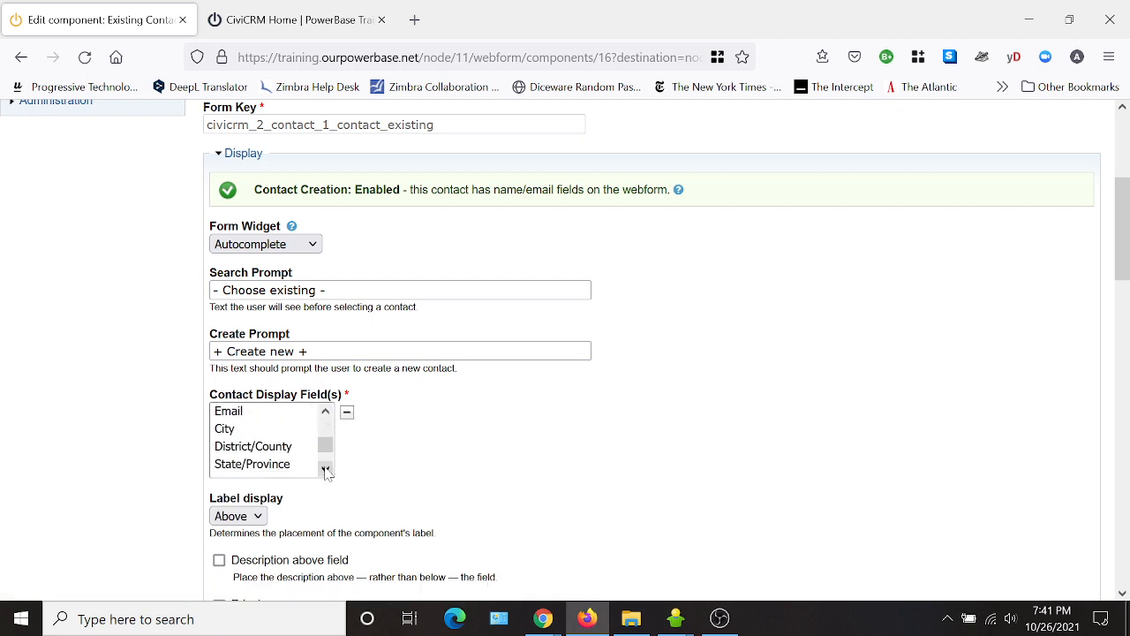
pyautogui.click(224, 430)
pyautogui.keyDown('ctrl'); pyautogui.click(256, 465); pyautogui.keyUp('ctrl')
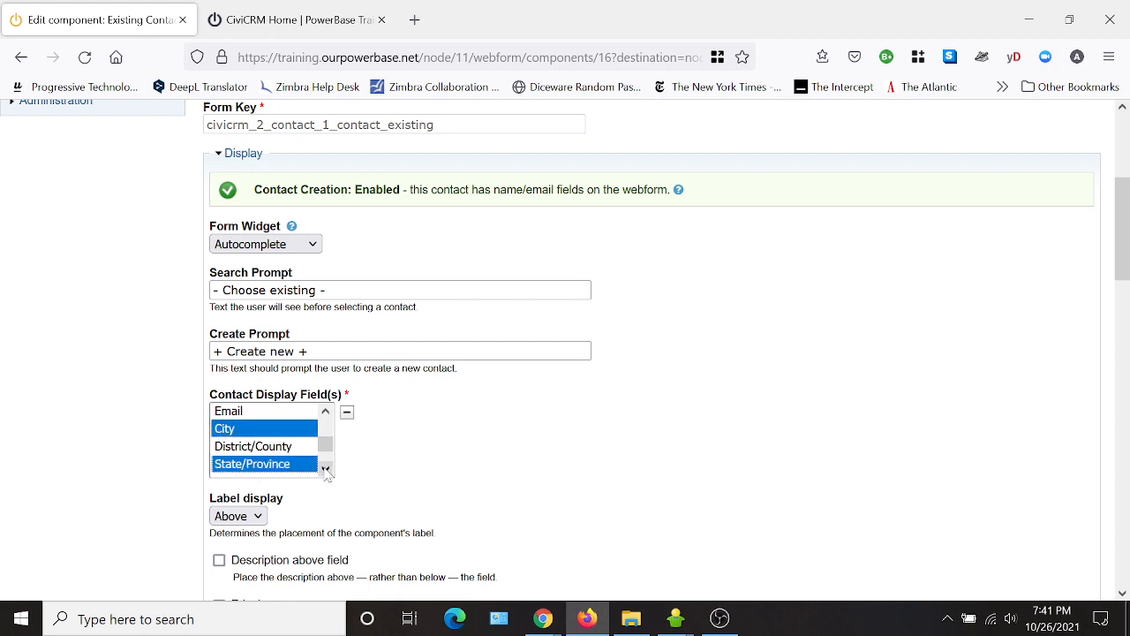
pyautogui.click(326, 470)
pyautogui.keyDown('ctrl'); pyautogui.click(277, 447); pyautogui.keyUp('ctrl')
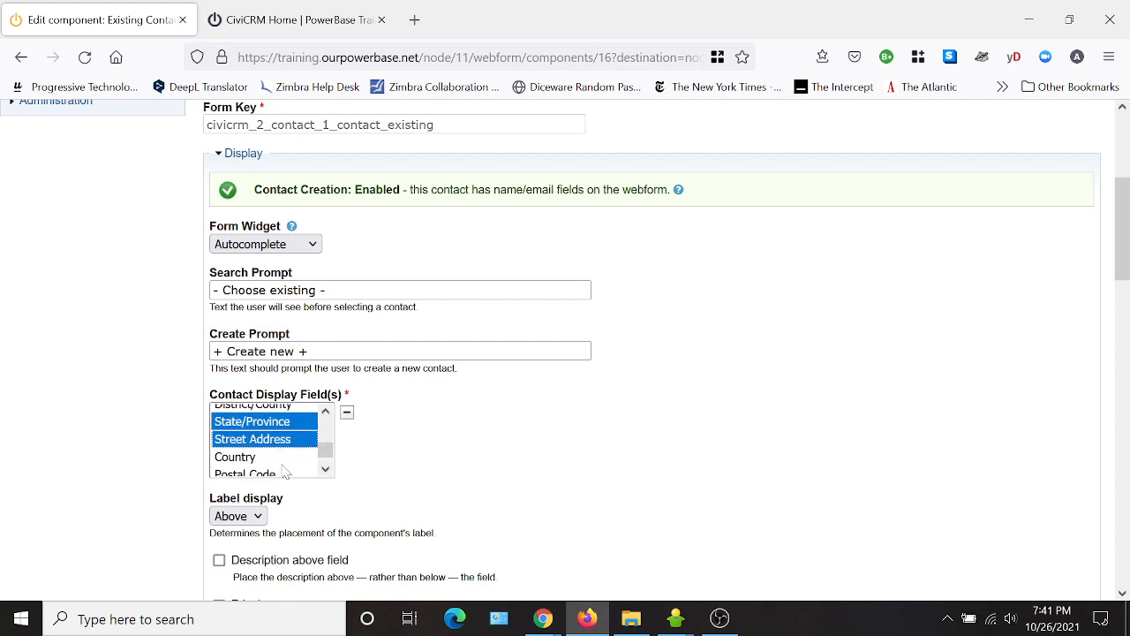
pyautogui.click(326, 470)
pyautogui.keyDown('ctrl'); pyautogui.click(263, 451); pyautogui.keyUp('ctrl')
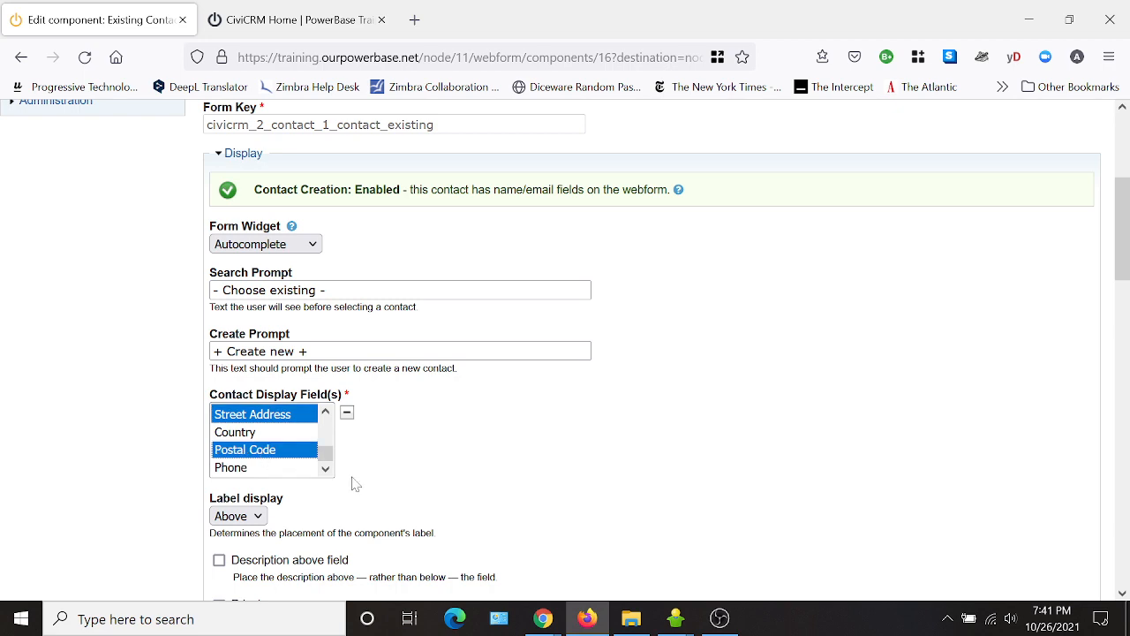
# Keep the Type of Organization filter set to Any.
pyautogui.scroll(-3, 636, 441)
pyautogui.scroll(-3, 724, 349)
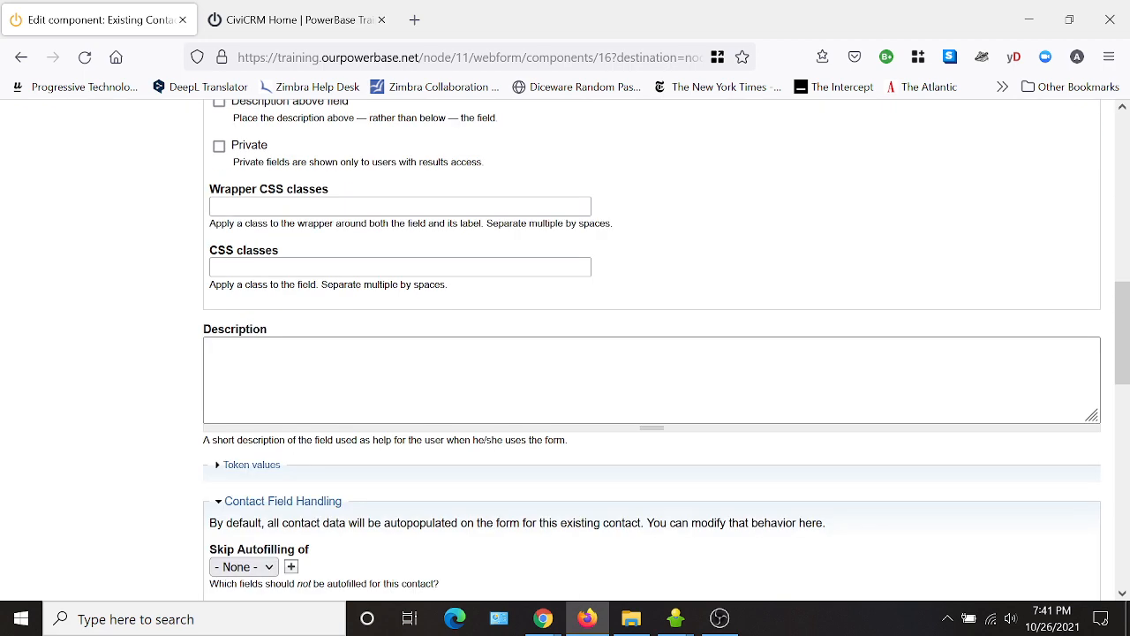
pyautogui.scroll(-2, 563, 358)
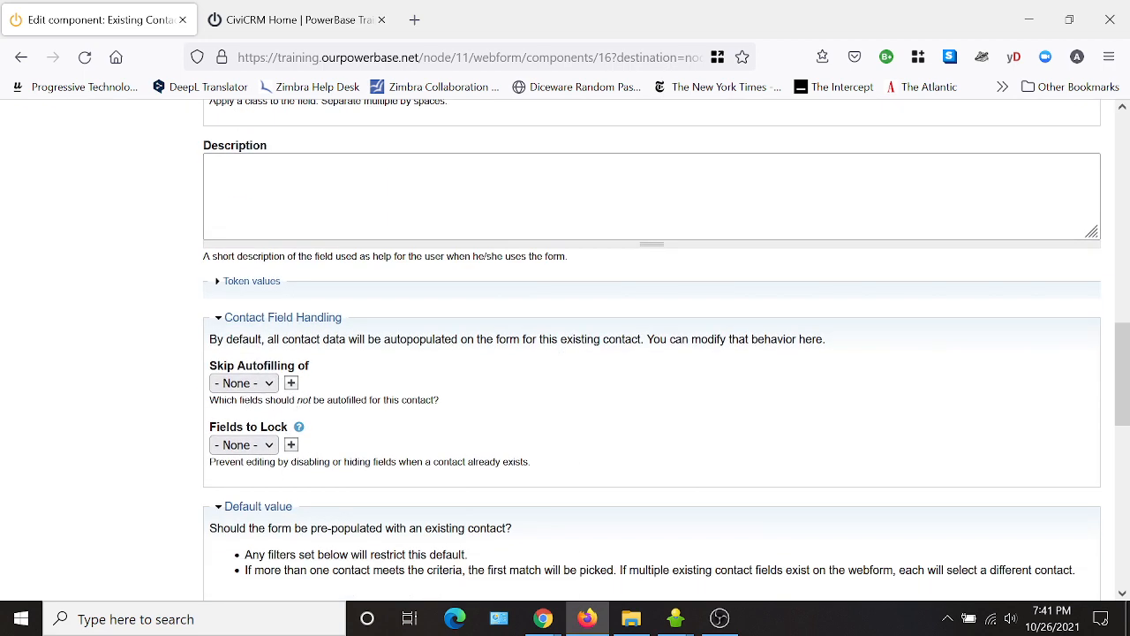
pyautogui.scroll(-3, 509, 411)
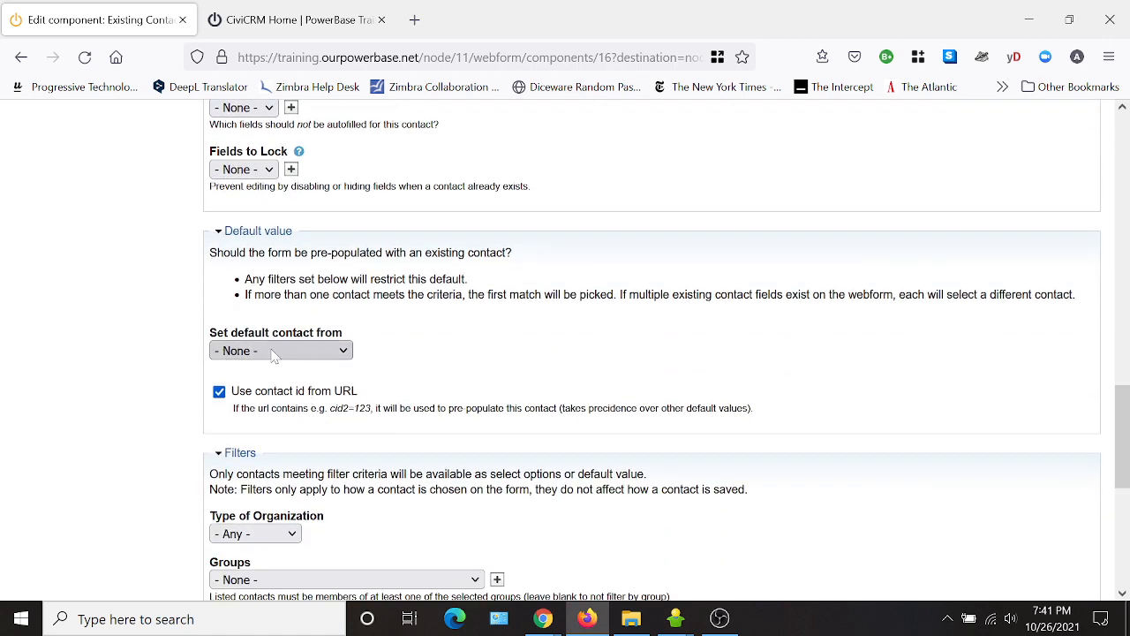
pyautogui.scroll(-2, 651, 428)
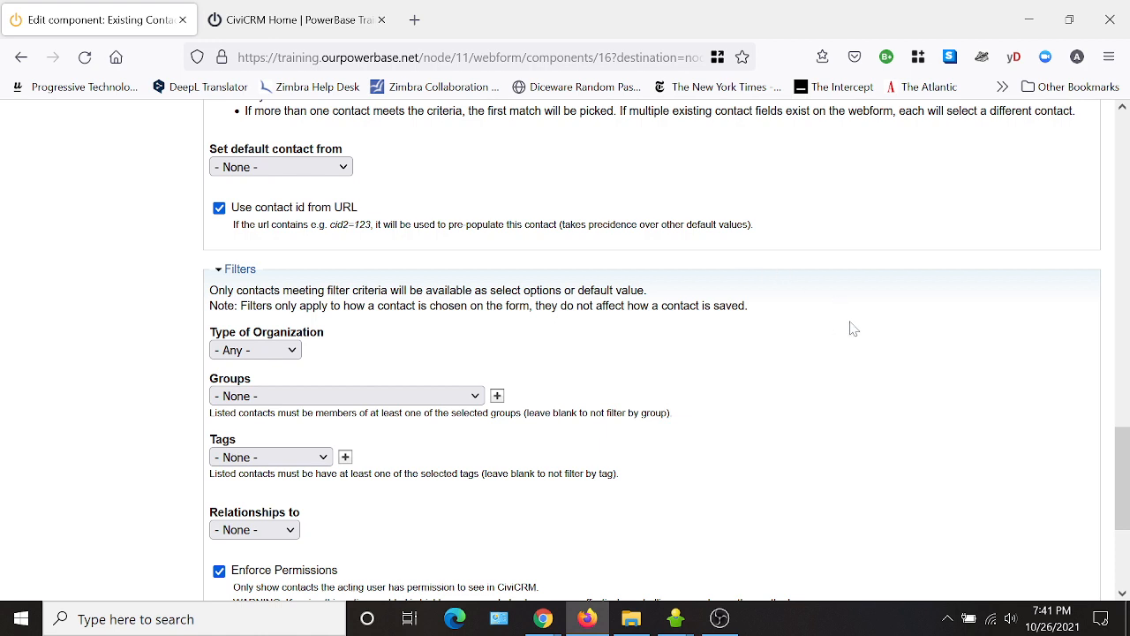
pyautogui.click(254, 353)
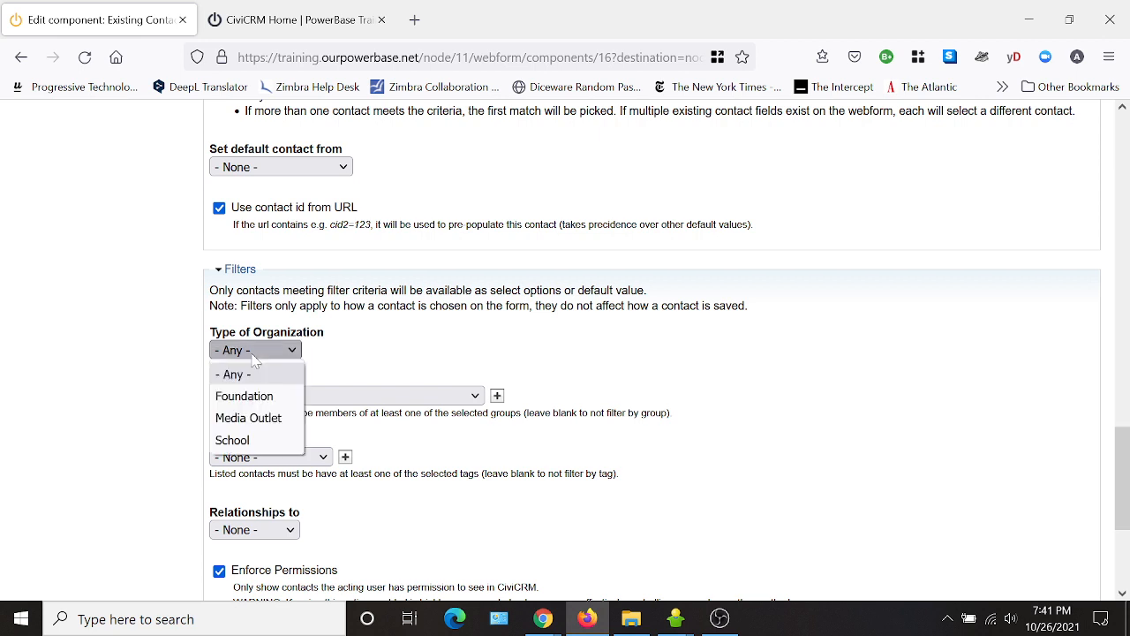
pyautogui.click(261, 373)
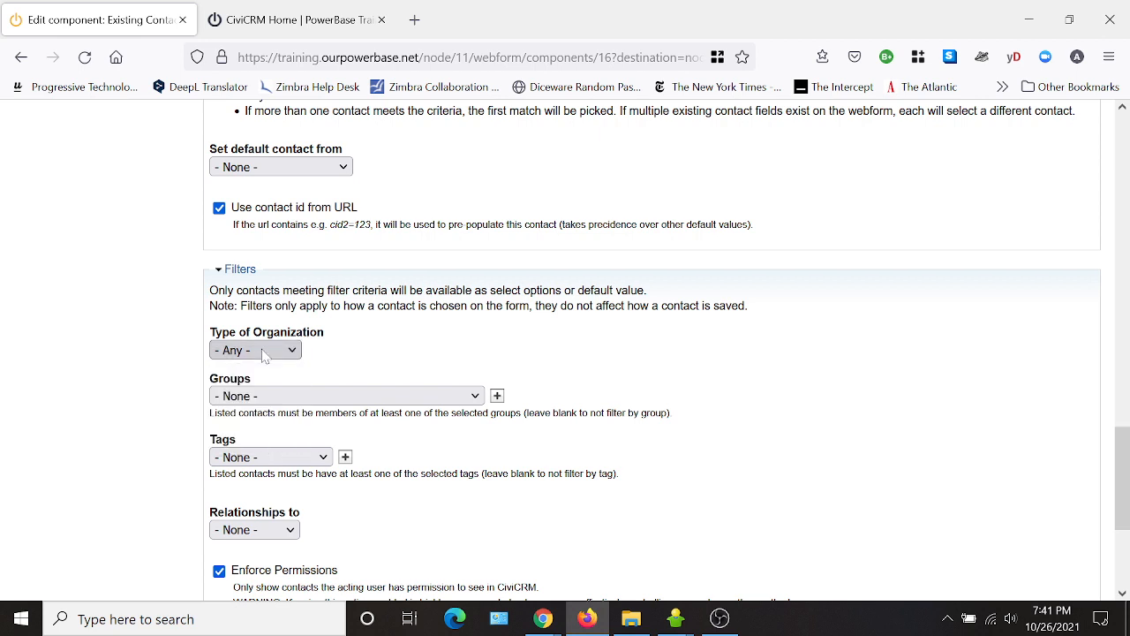
pyautogui.scroll(-5, 739, 462)
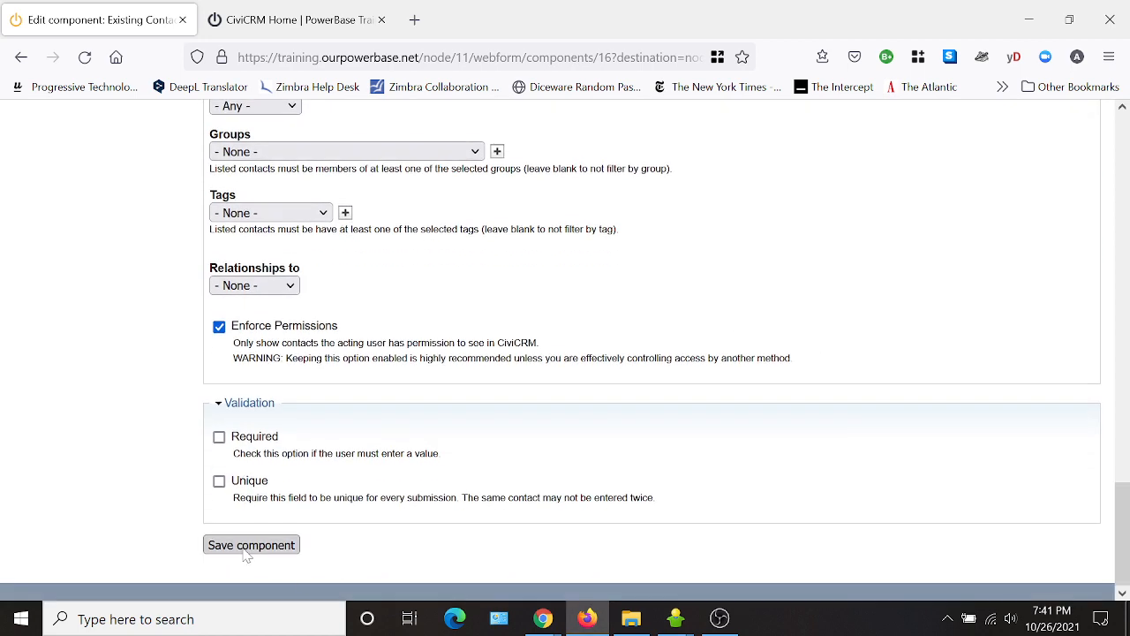
pyautogui.click(246, 547)
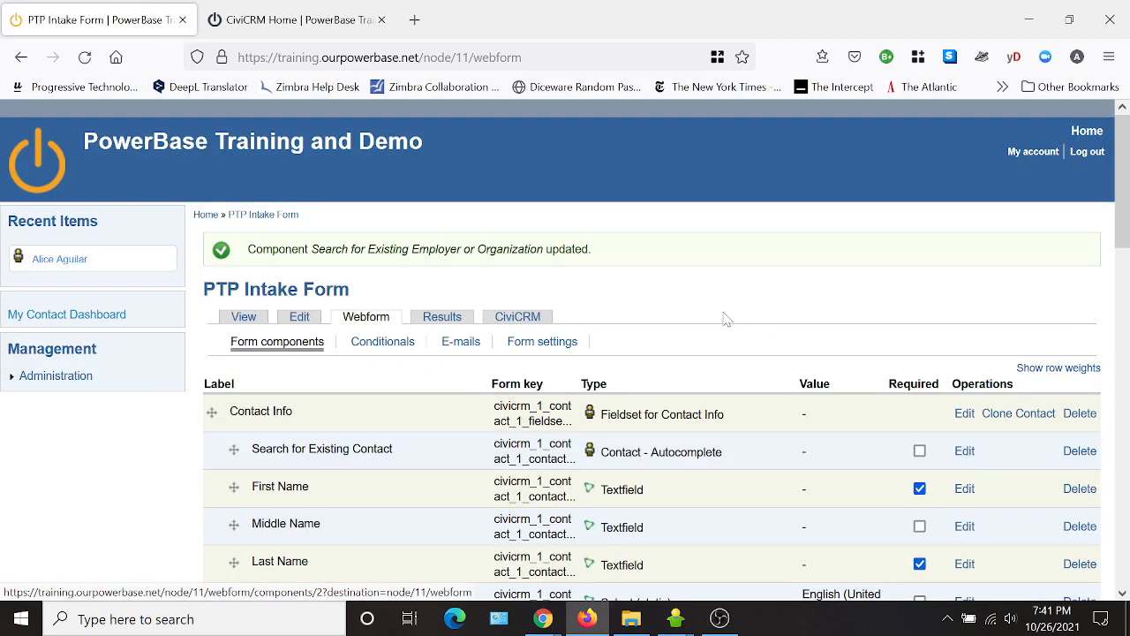
pyautogui.scroll(-2, 638, 305)
pyautogui.scroll(-5, 689, 348)
pyautogui.scroll(8, 688, 348)
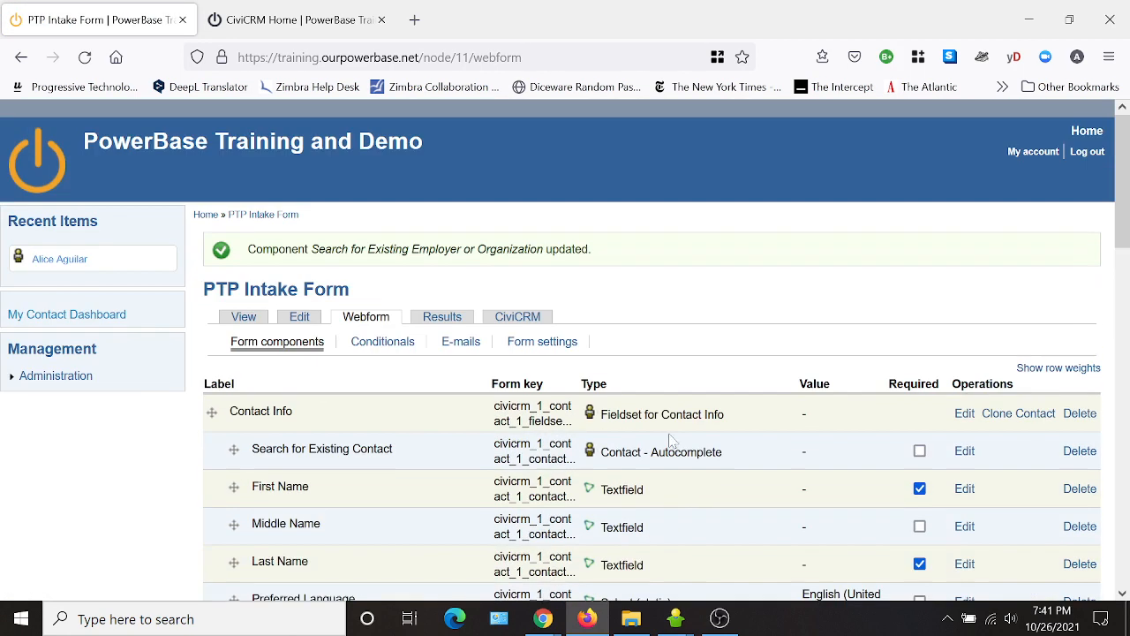
pyautogui.click(244, 317)
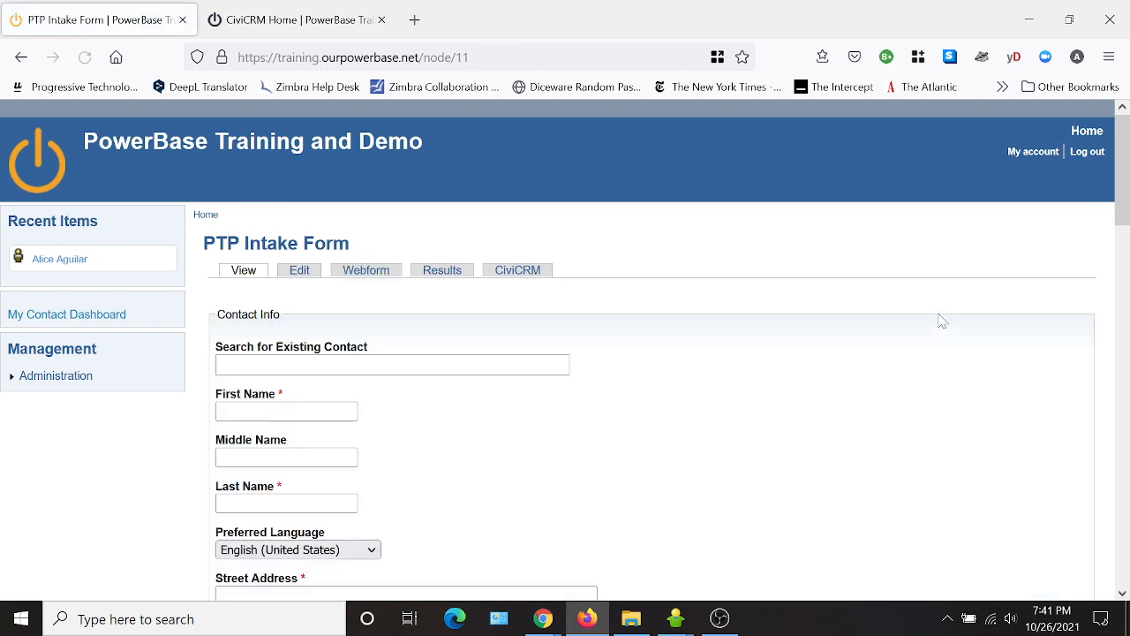
pyautogui.click(291, 411)
pyautogui.scroll(-3, 612, 467)
pyautogui.scroll(3, 612, 467)
pyautogui.scroll(-2, 613, 467)
pyautogui.scroll(-1, 680, 446)
pyautogui.click(226, 187)
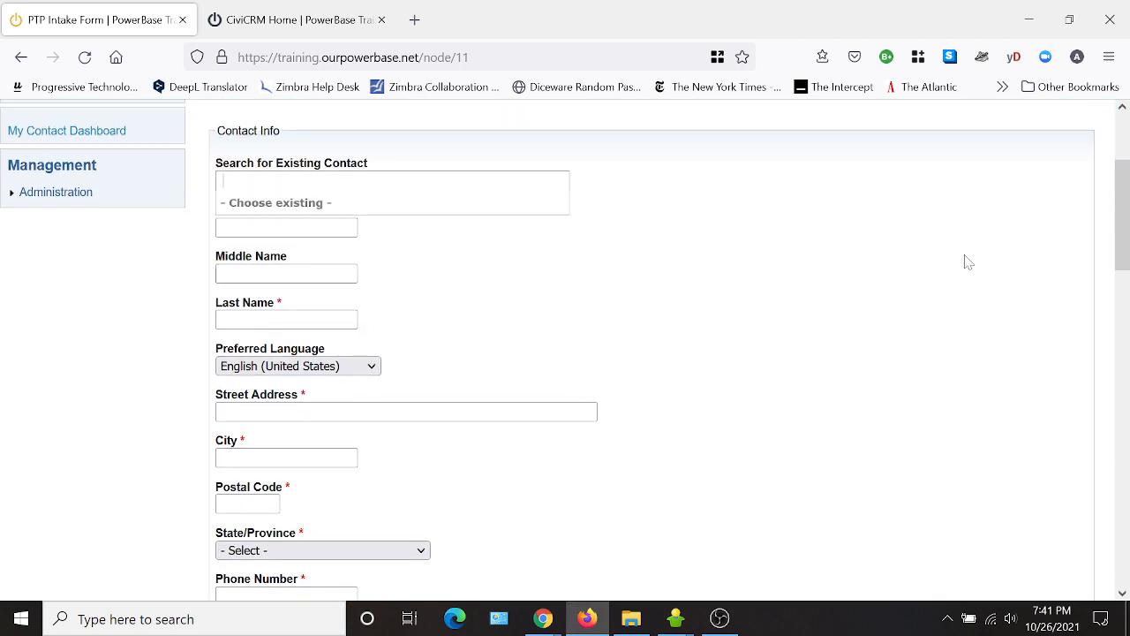
pyautogui.write('alice')
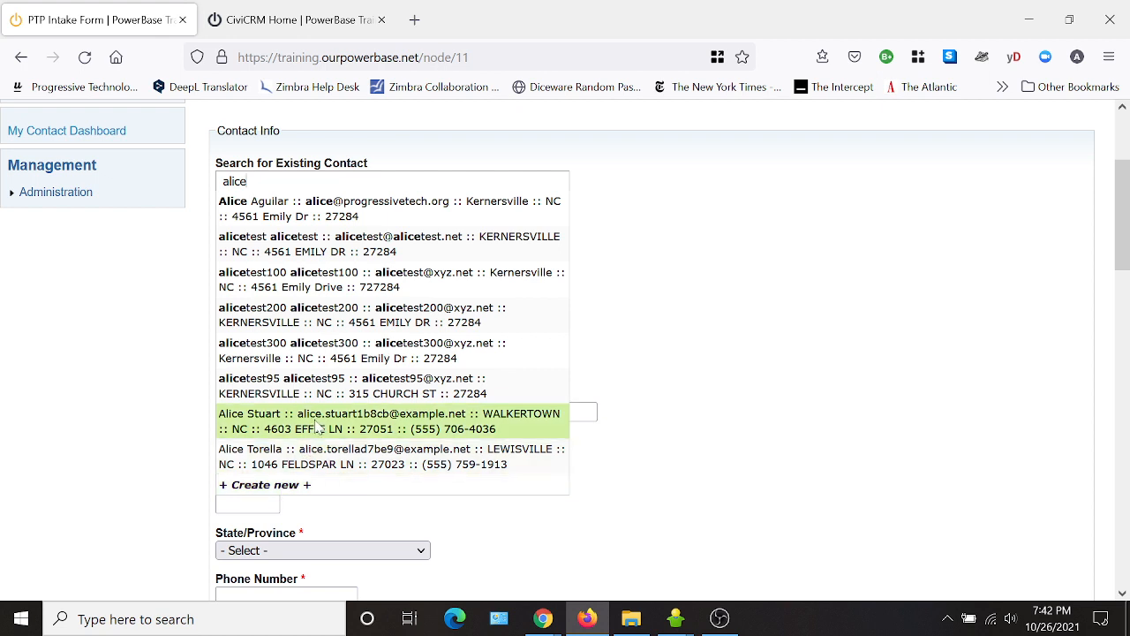
pyautogui.click(316, 427)
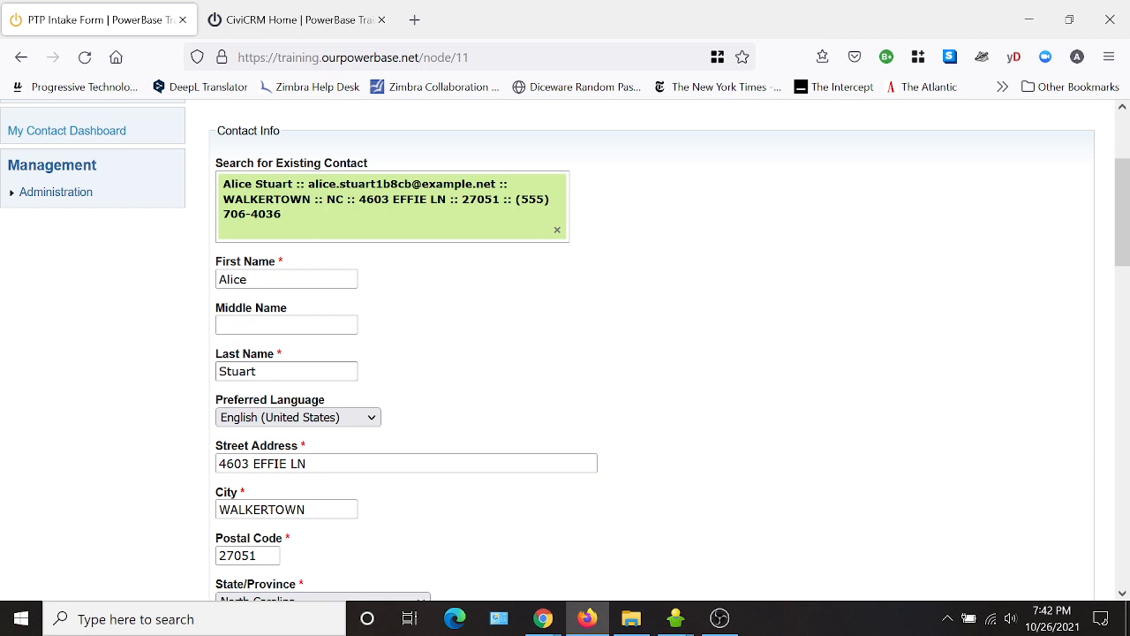
pyautogui.scroll(-2, 570, 404)
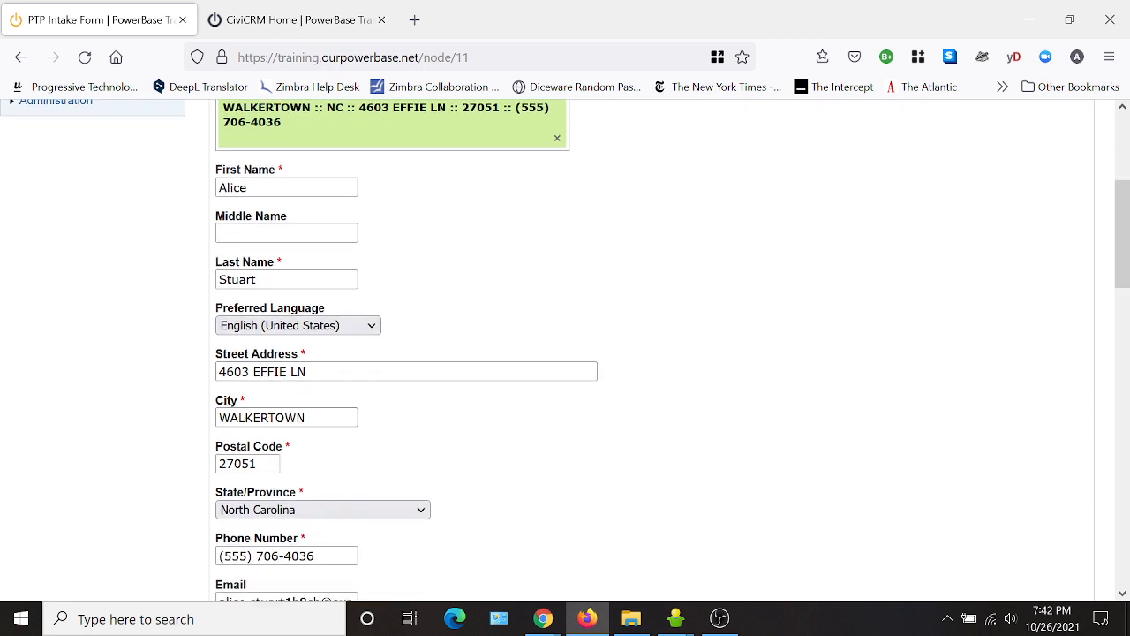
pyautogui.scroll(-4, 379, 565)
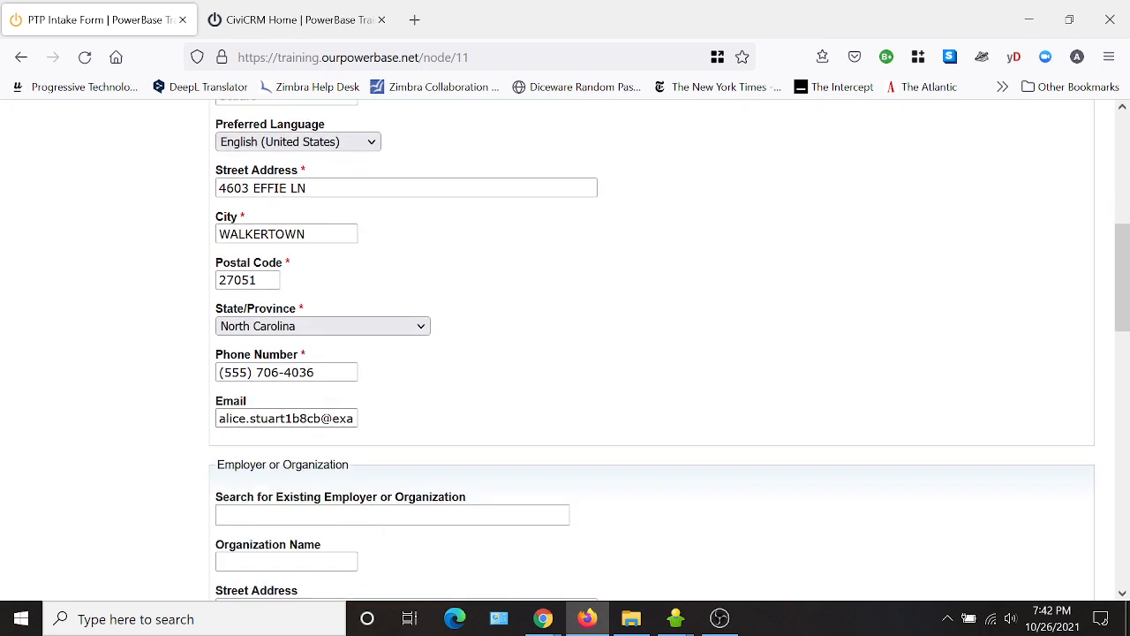
pyautogui.scroll(8, 533, 408)
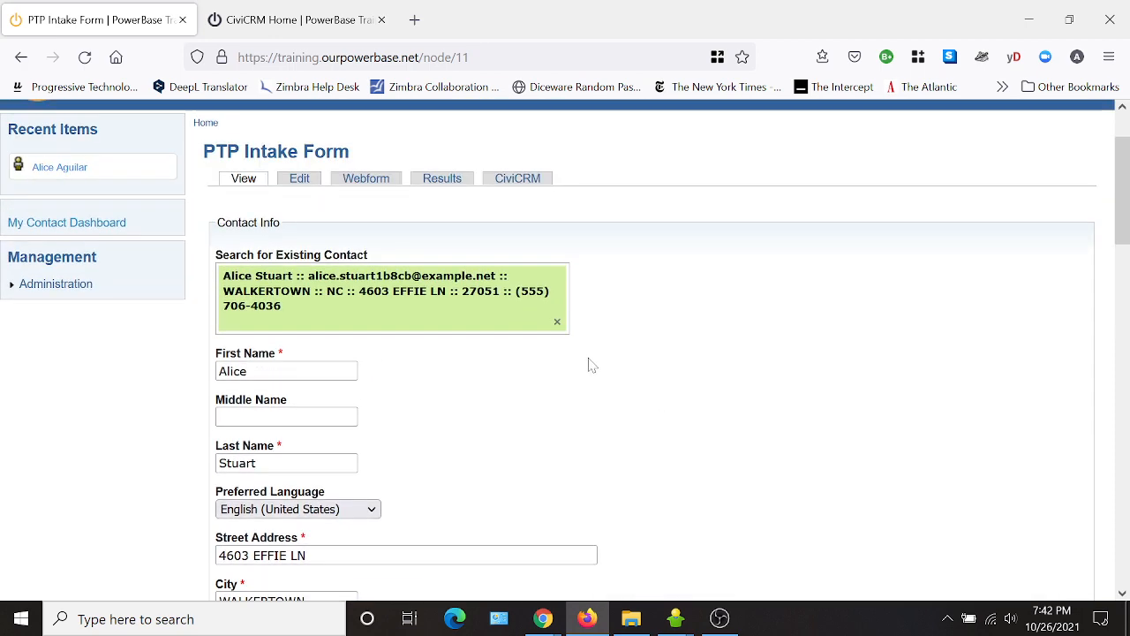
pyautogui.click(557, 321)
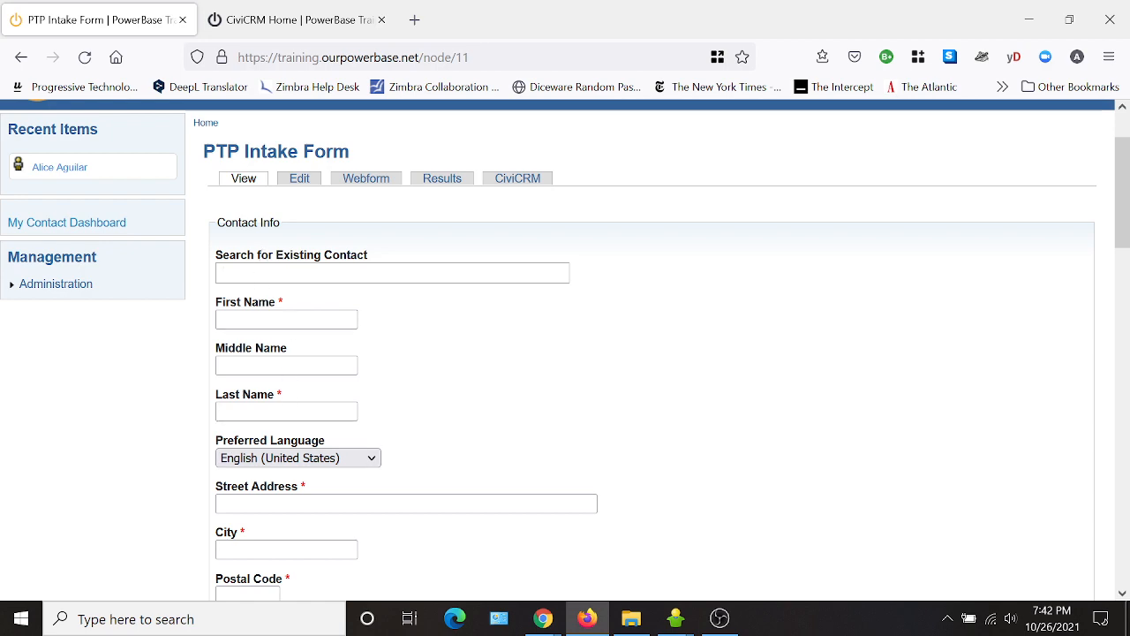
pyautogui.write('a')
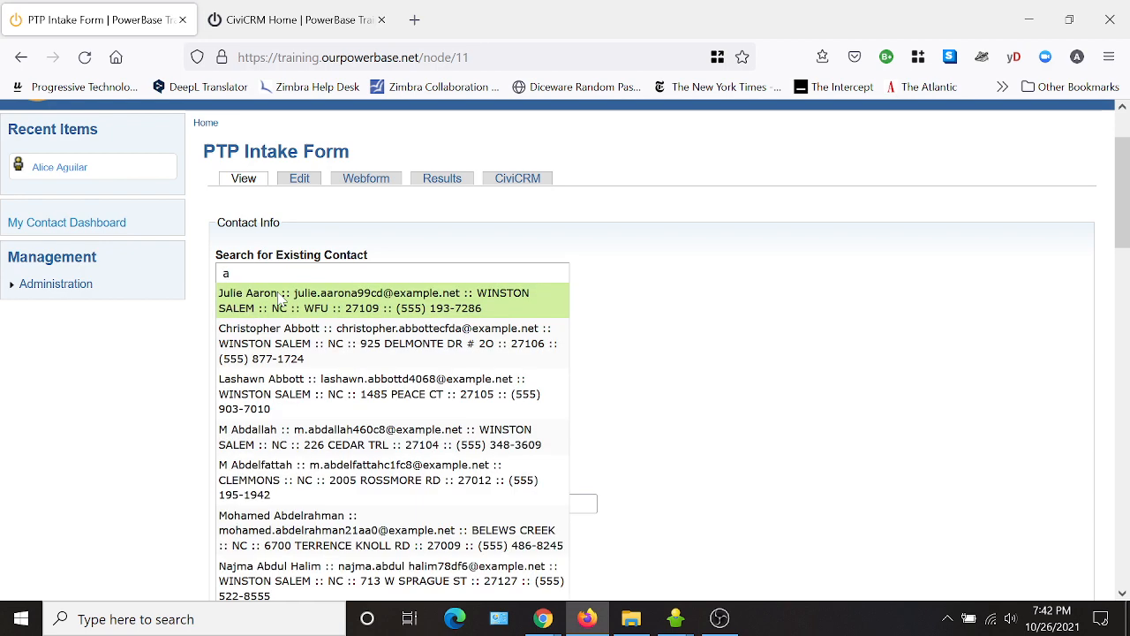
pyautogui.scroll(-5, 287, 517)
pyautogui.scroll(5, 292, 484)
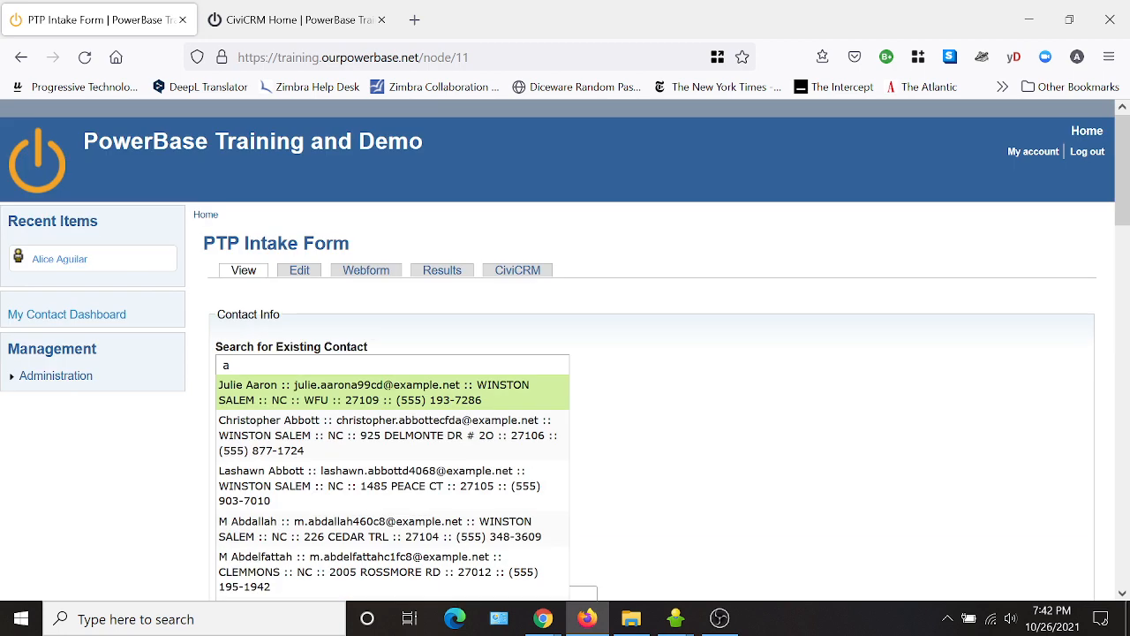
pyautogui.write('lice')
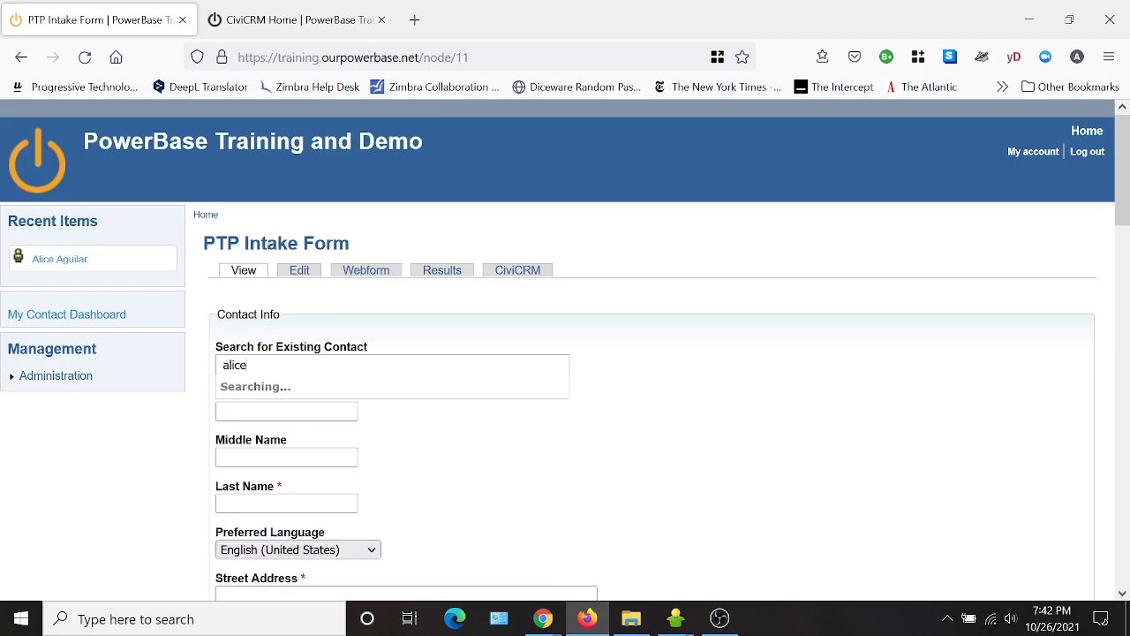
pyautogui.scroll(-5, 309, 397)
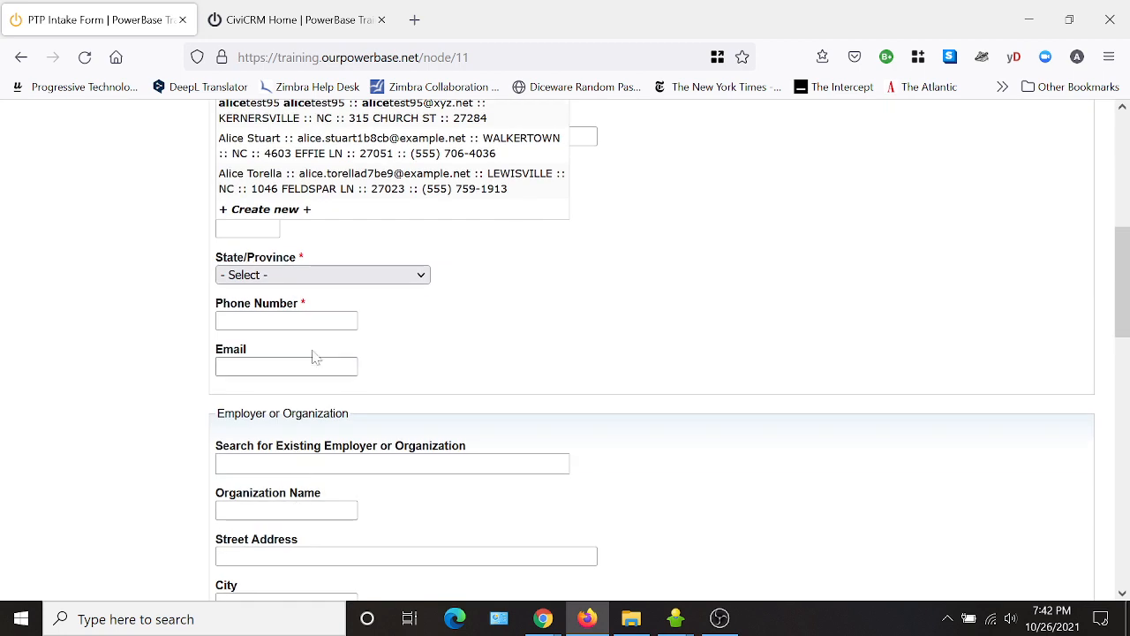
pyautogui.click(283, 303)
pyautogui.scroll(4, 550, 333)
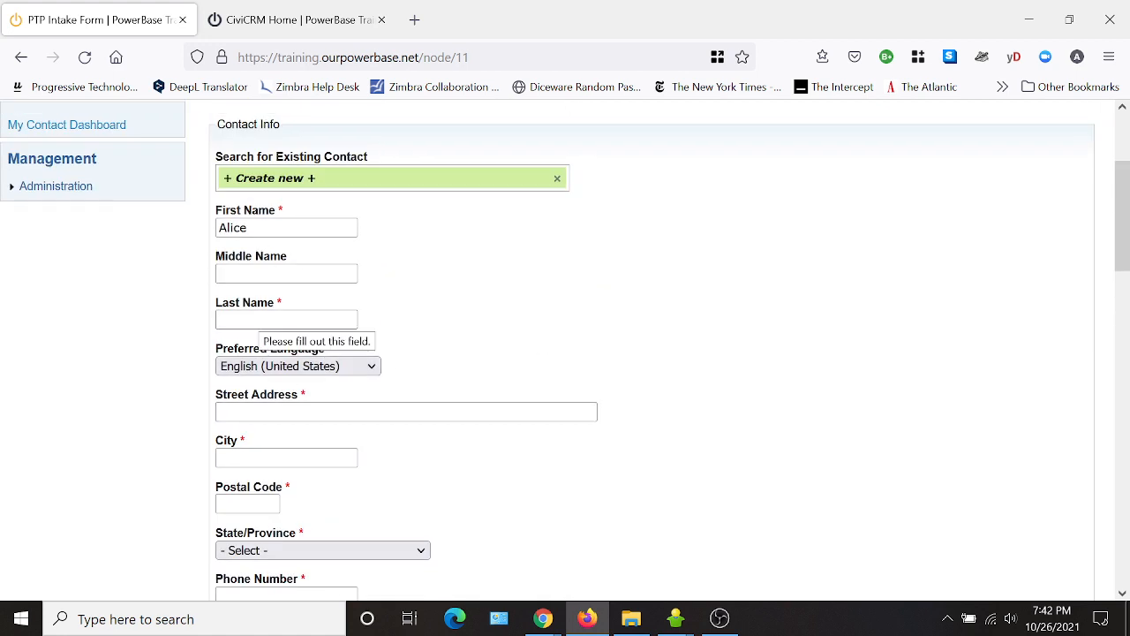
pyautogui.click(557, 178)
pyautogui.scroll(-4, 739, 390)
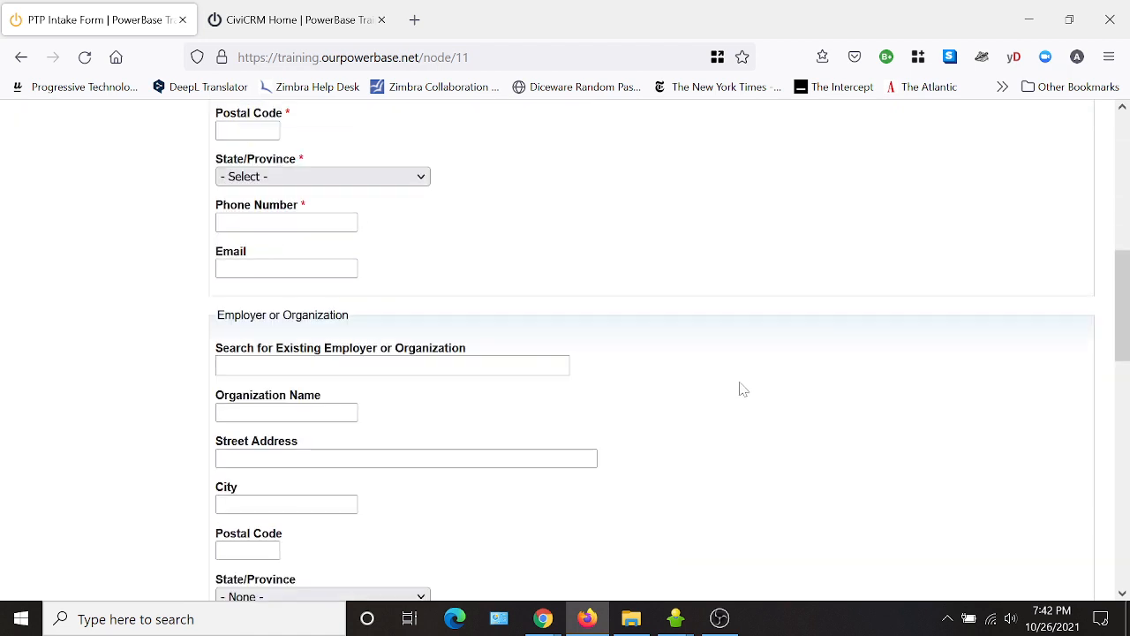
pyautogui.scroll(-1, 743, 389)
pyautogui.click(335, 273)
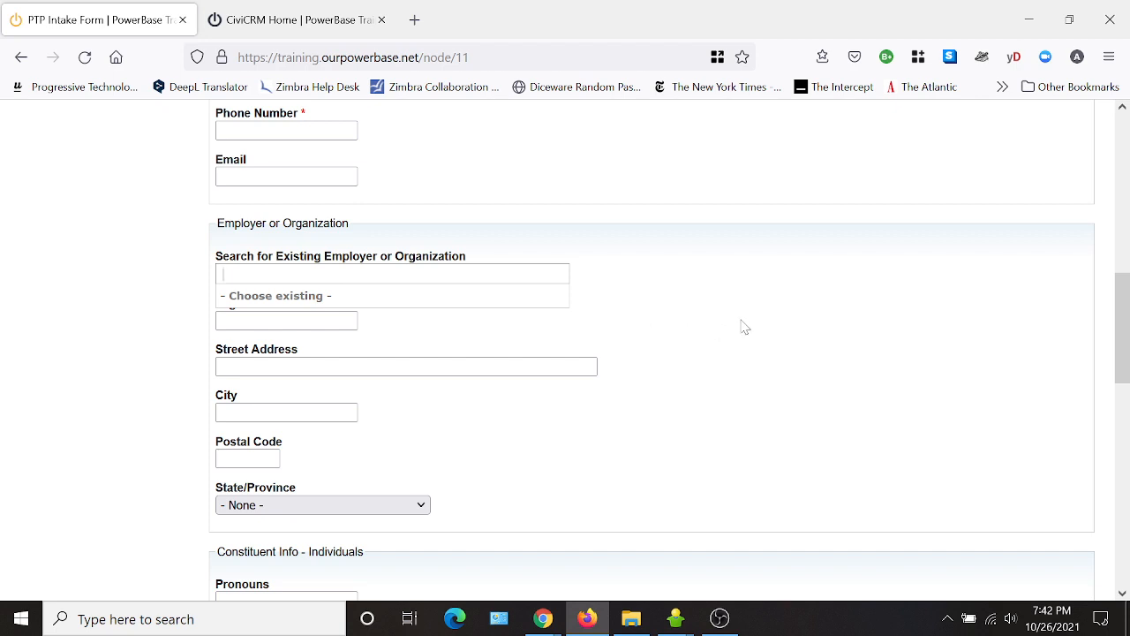
pyautogui.write('ea')
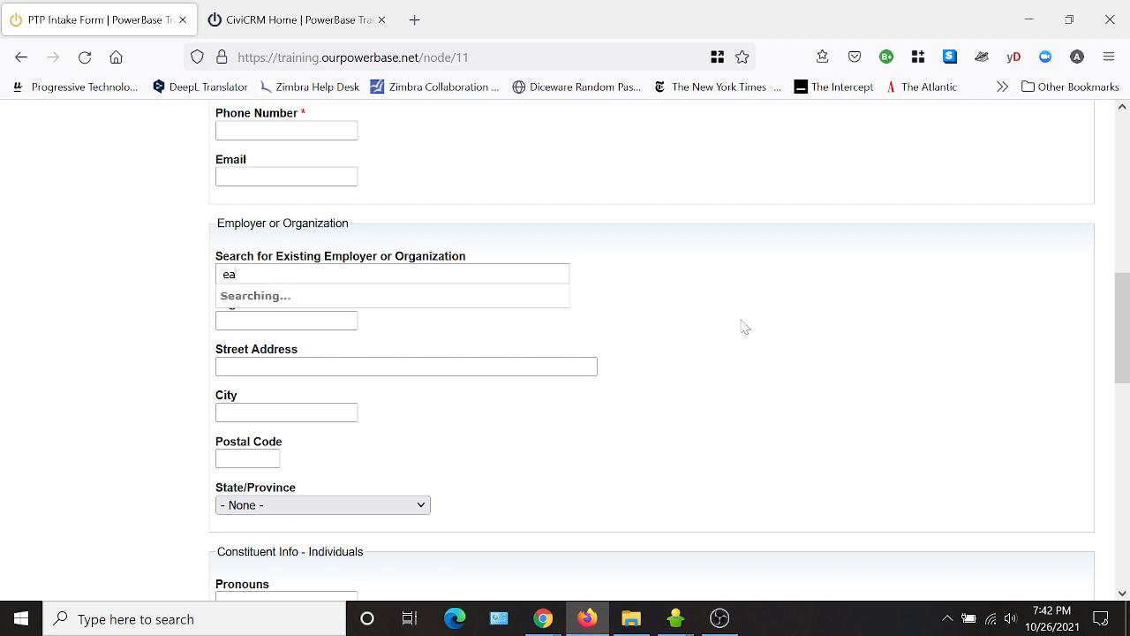
pyautogui.click(345, 294)
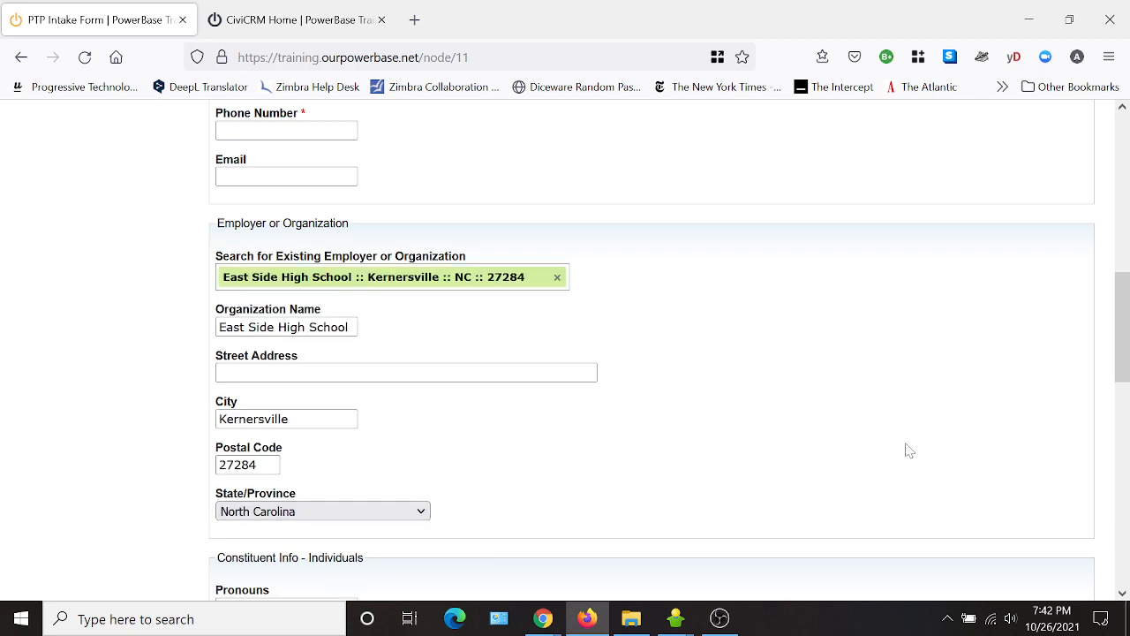
pyautogui.click(557, 277)
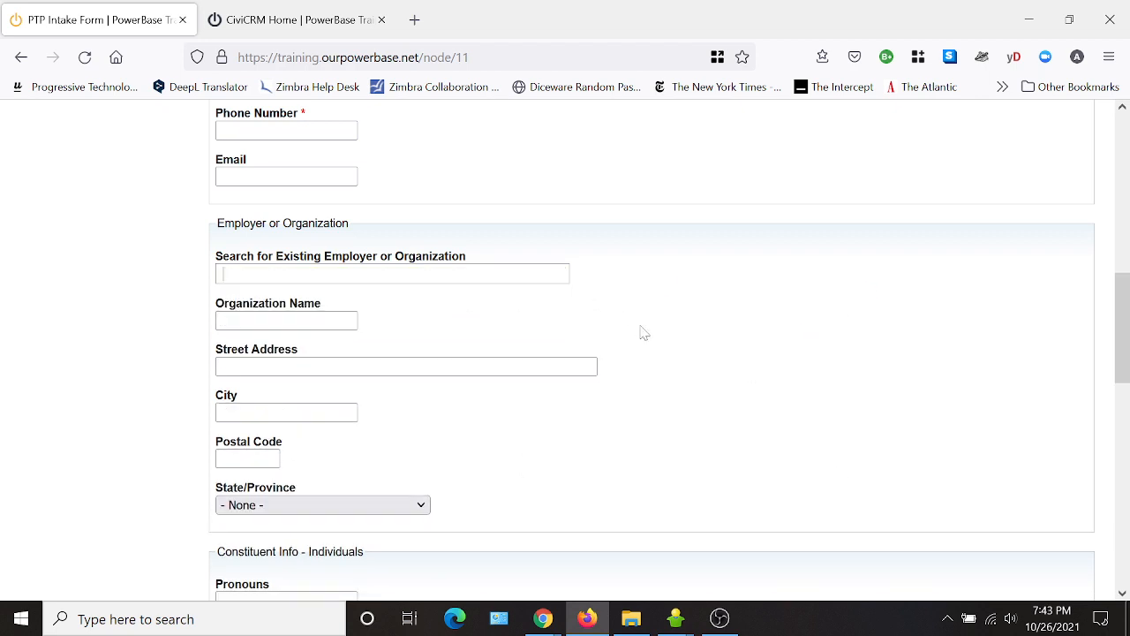
pyautogui.scroll(-4, 689, 344)
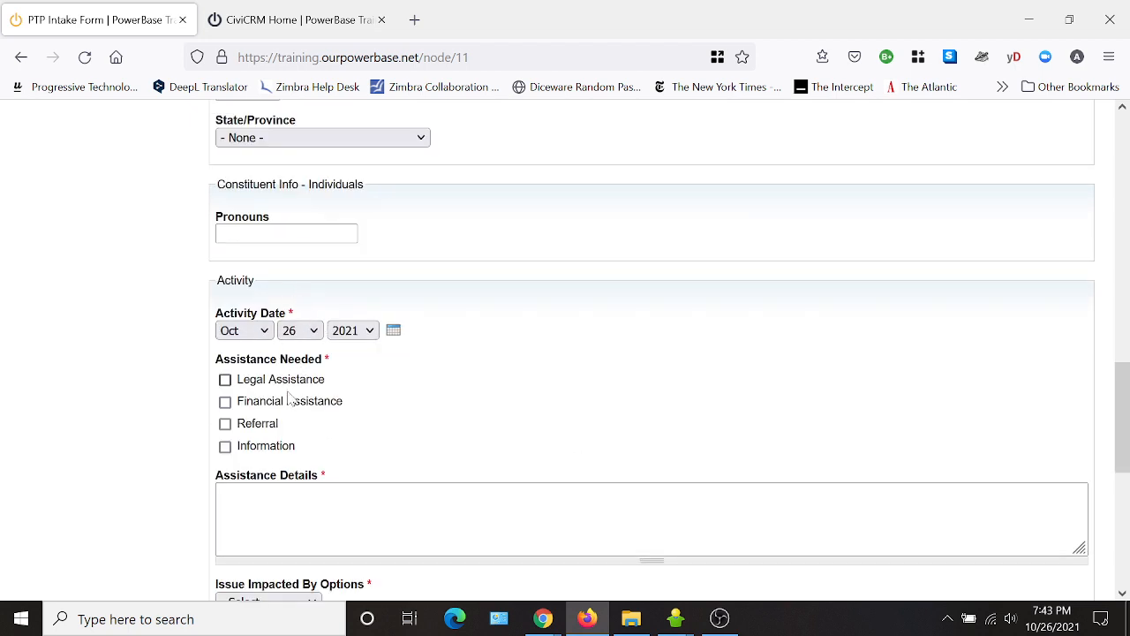
pyautogui.scroll(-3, 292, 400)
pyautogui.scroll(10, 507, 510)
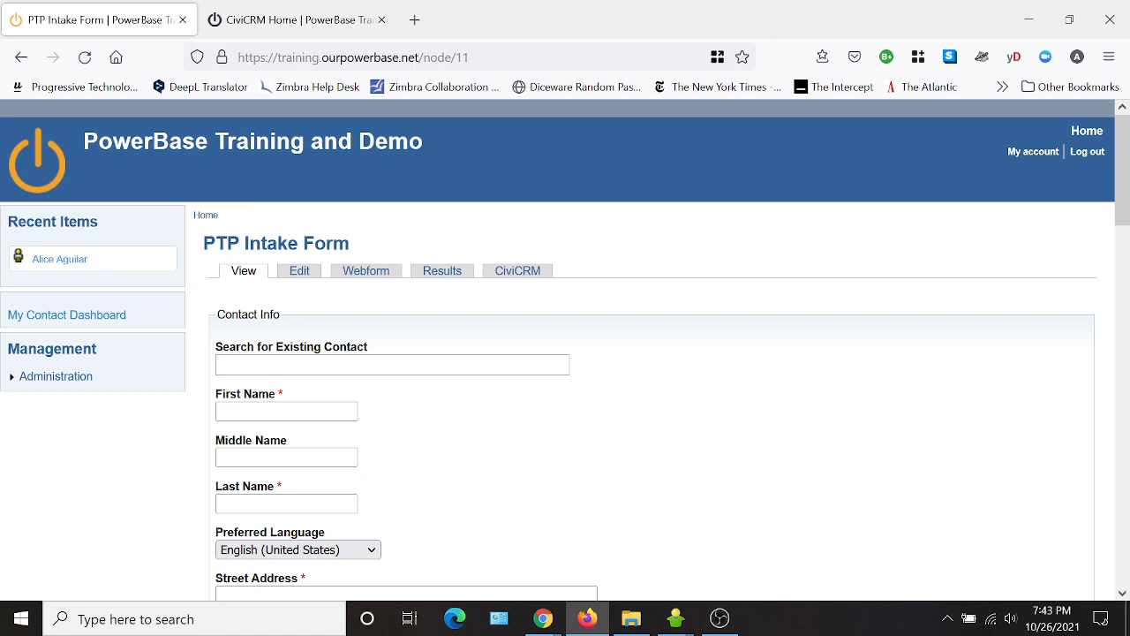
pyautogui.click(365, 270)
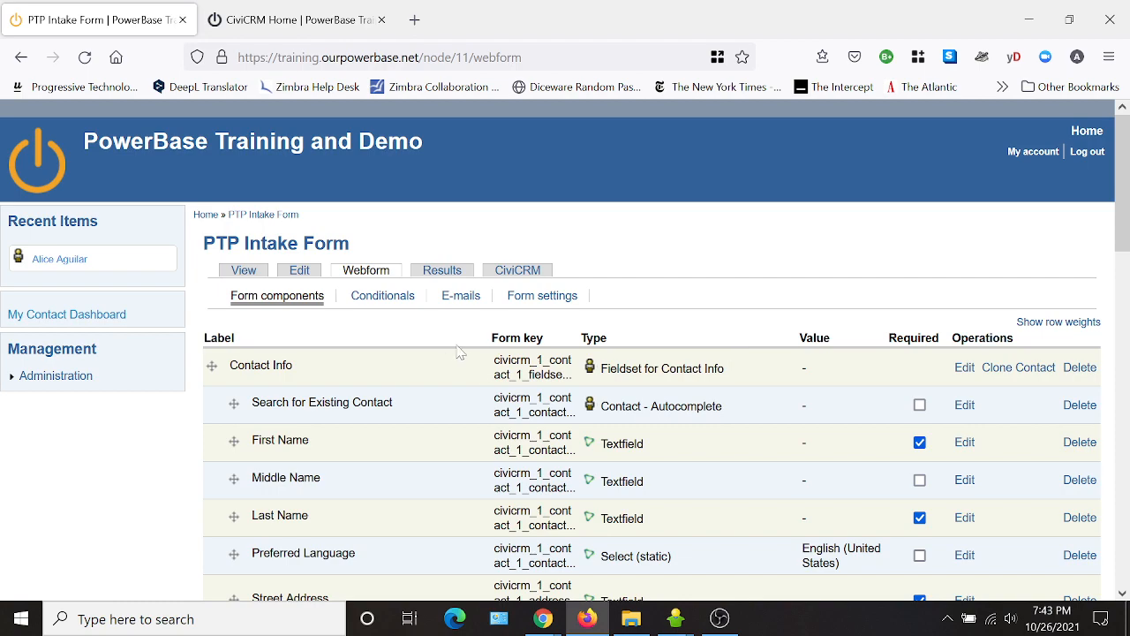
# Move Activity Date to the very top of the form's components.
pyautogui.scroll(-2, 461, 353)
pyautogui.scroll(-2, 411, 555)
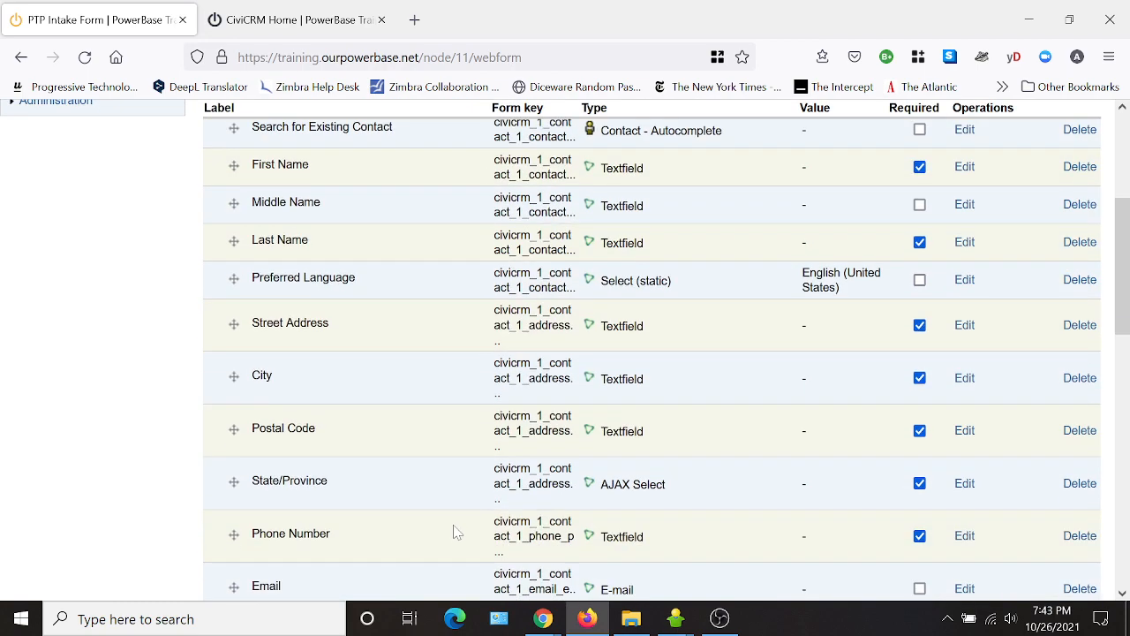
pyautogui.scroll(-6, 459, 521)
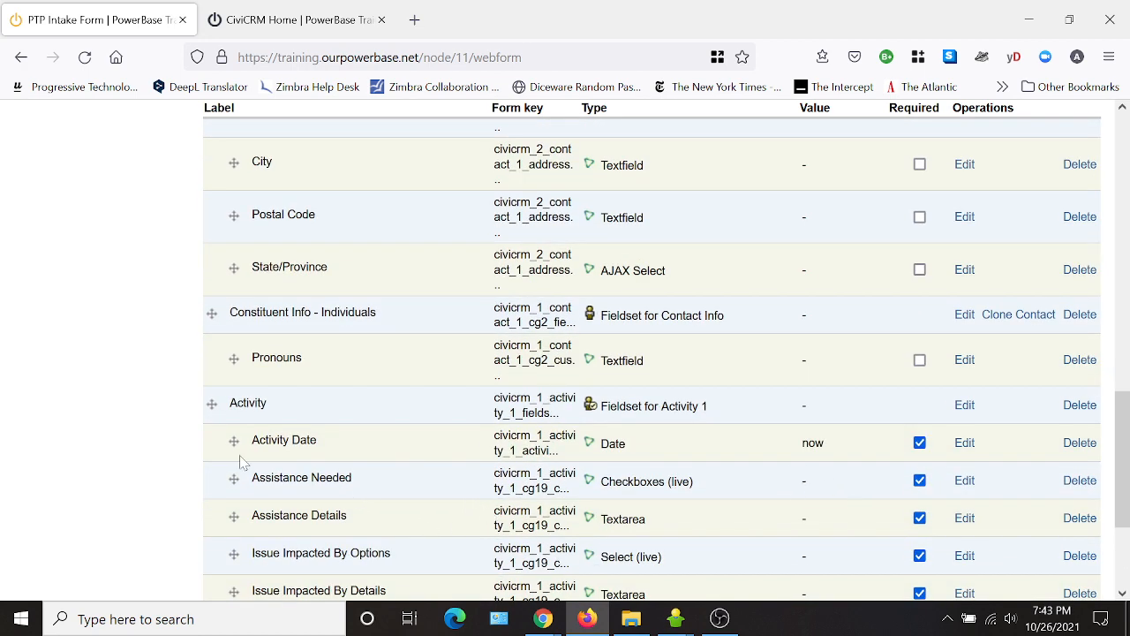
pyautogui.moveTo(234, 441); pyautogui.dragTo(176, 346)
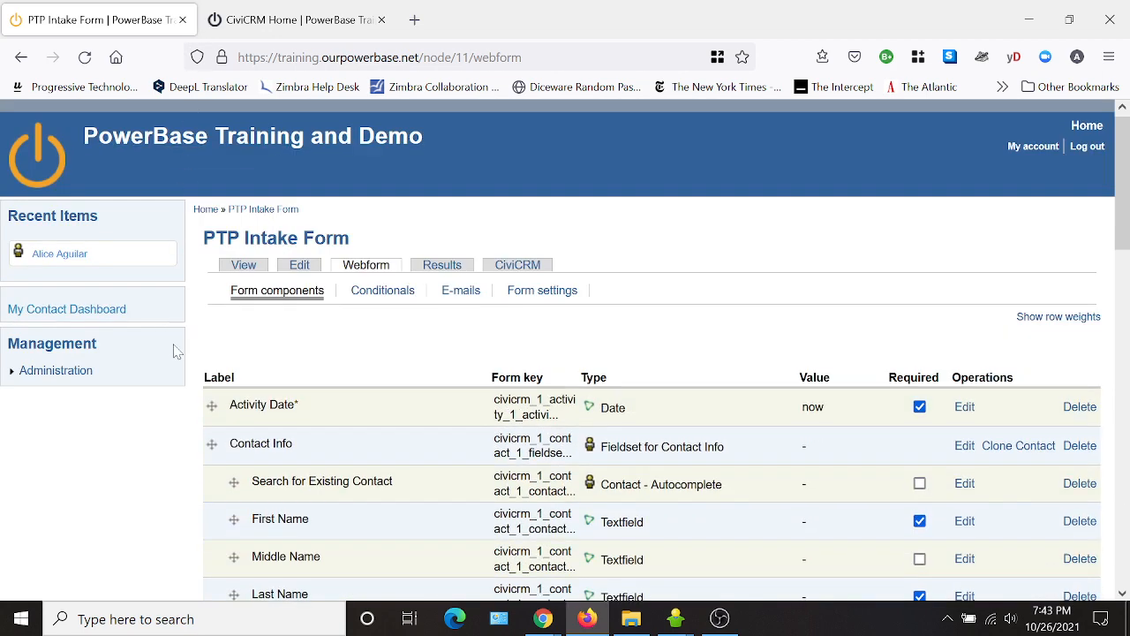
# Move Pronouns to just below Last Name and save the new order.
pyautogui.scroll(-10, 746, 305)
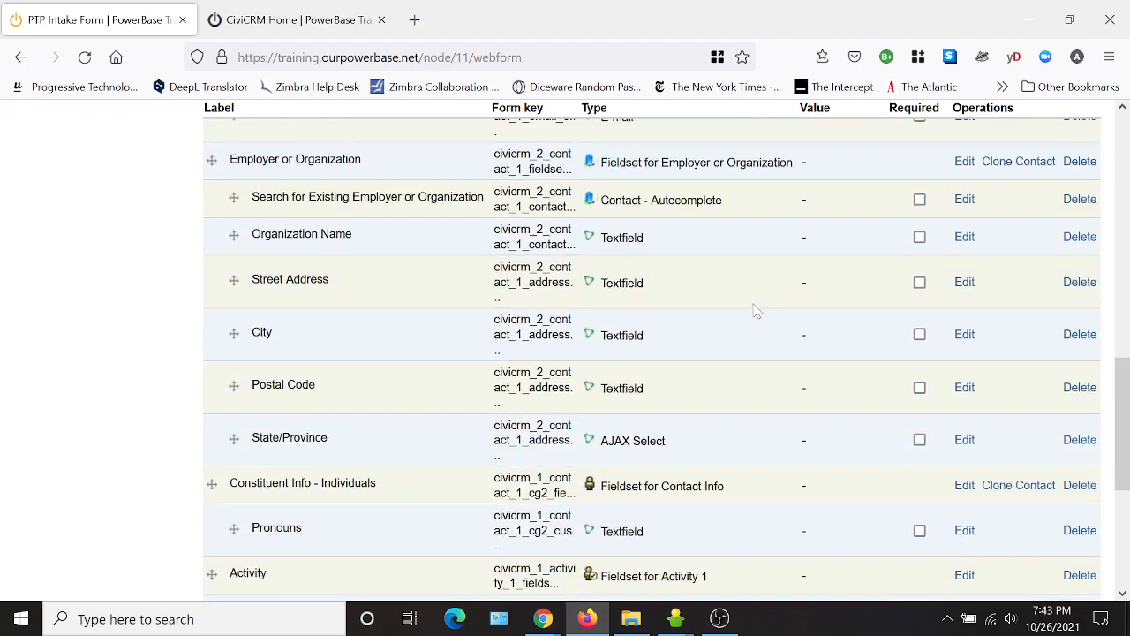
pyautogui.scroll(5, 785, 367)
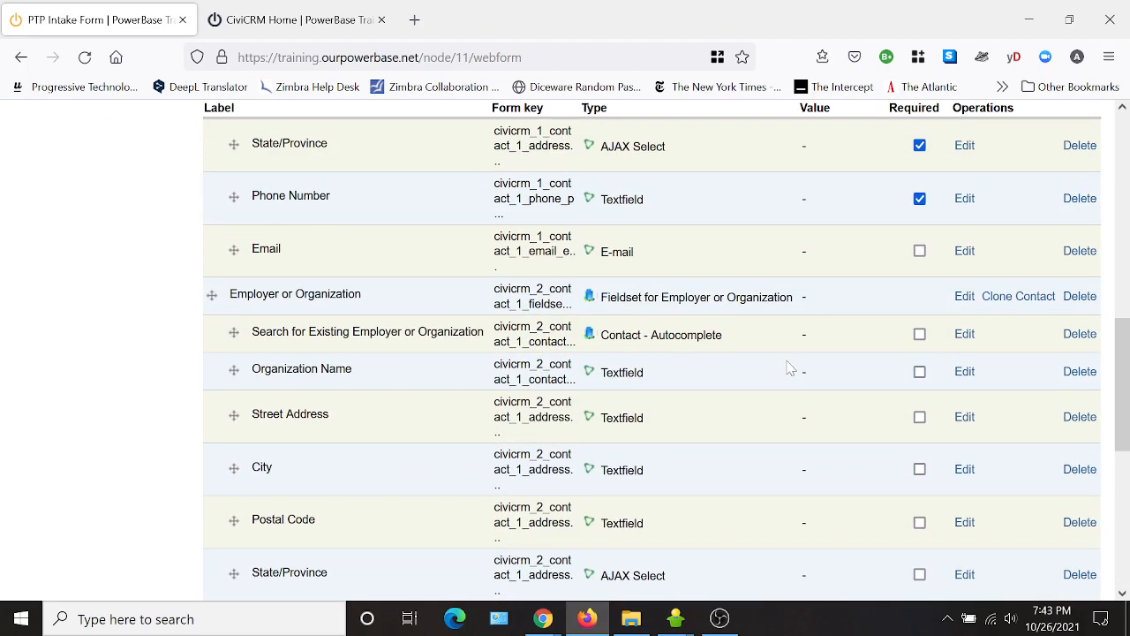
pyautogui.scroll(-2, 442, 494)
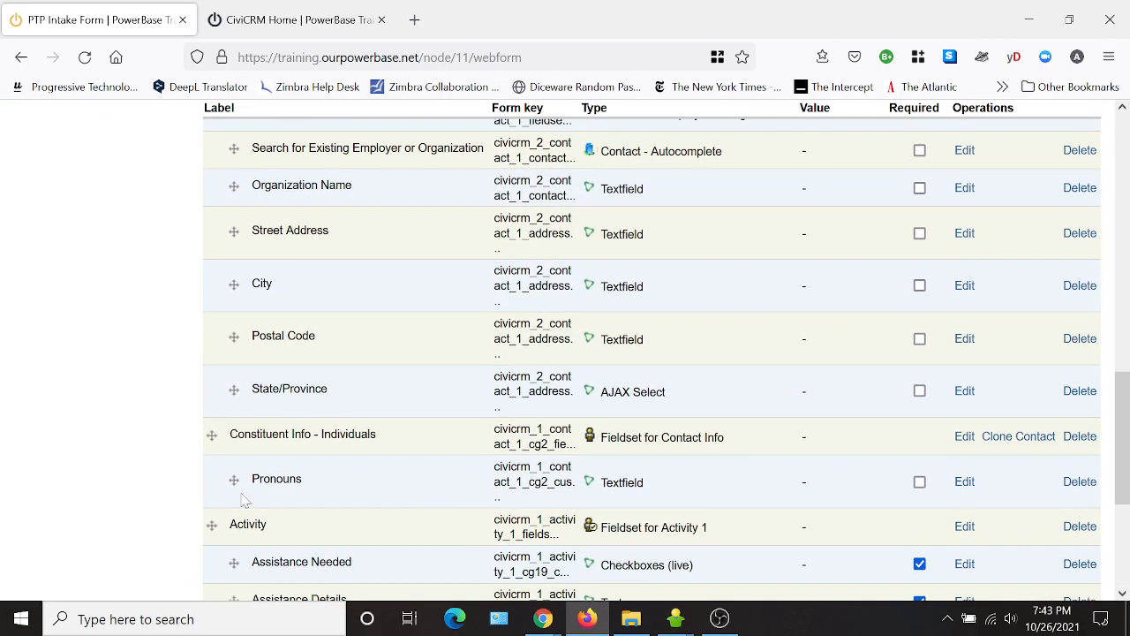
pyautogui.moveTo(232, 479); pyautogui.dragTo(250, 318)
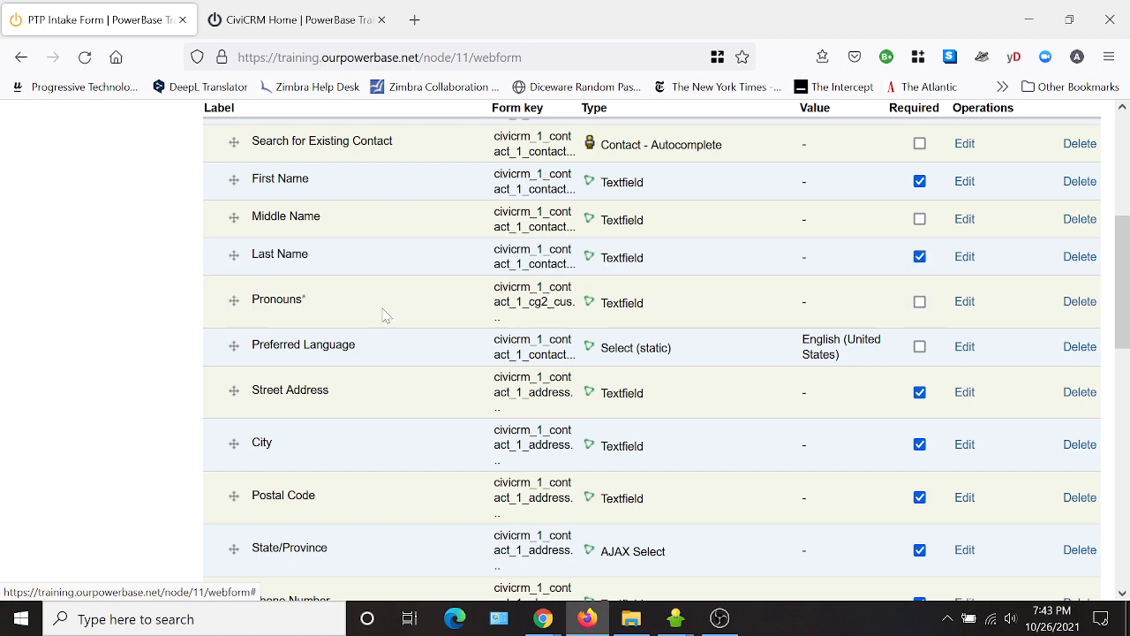
pyautogui.scroll(5, 481, 329)
pyautogui.scroll(-10, 402, 310)
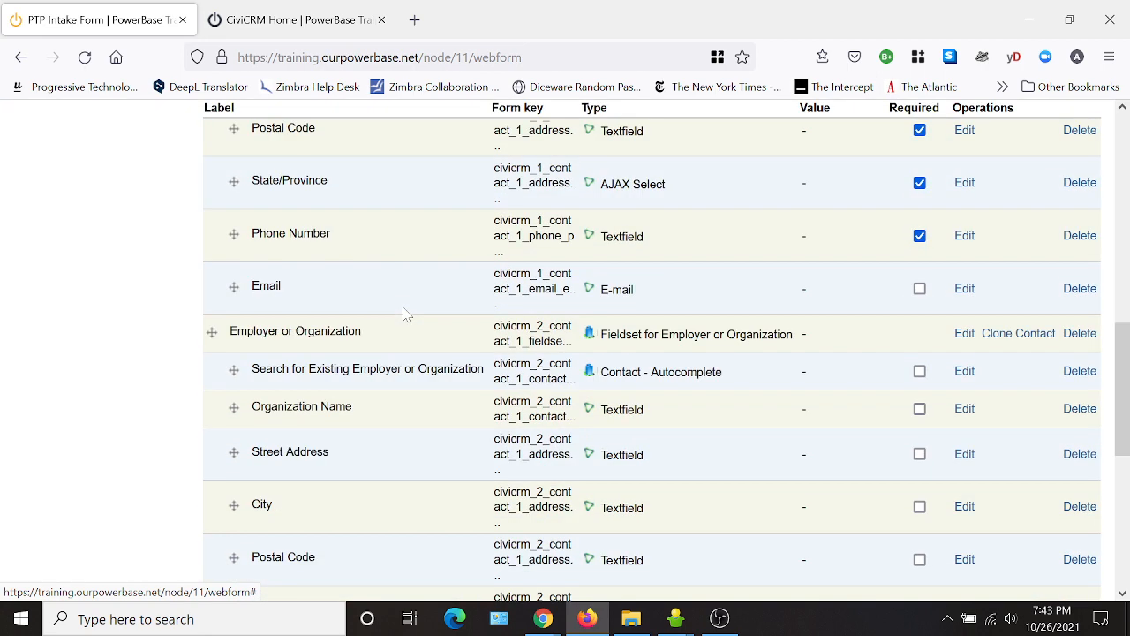
pyautogui.scroll(-5, 404, 314)
pyautogui.click(220, 544)
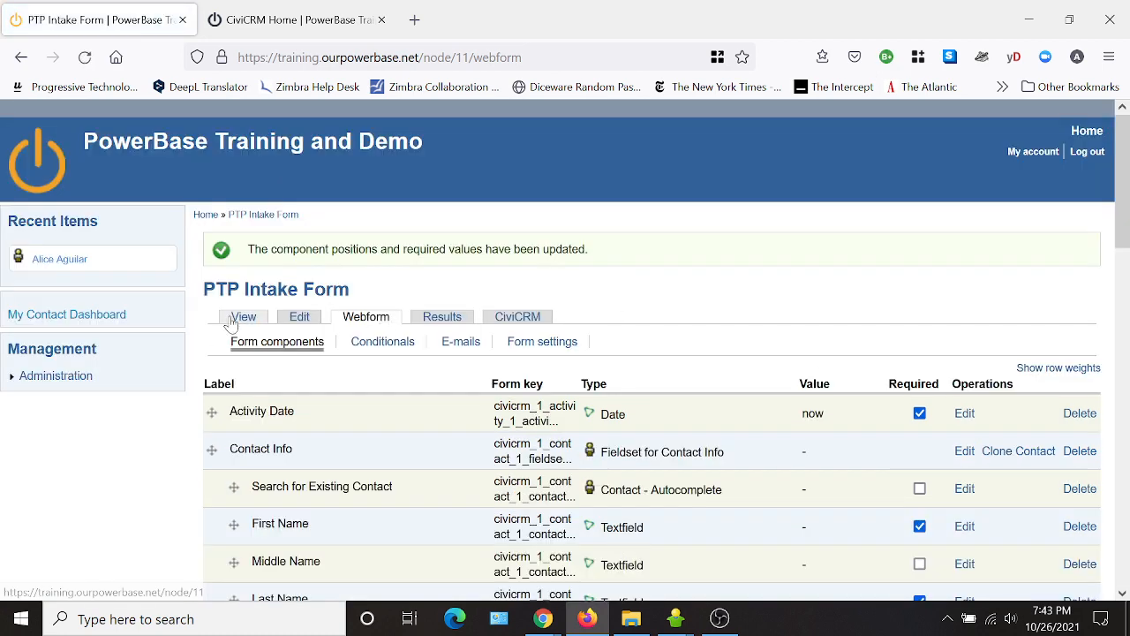
# Check the form order: Activity Date first, Pronouns after Last Name; select /node/11 in the address bar.
pyautogui.scroll(-3, 768, 235)
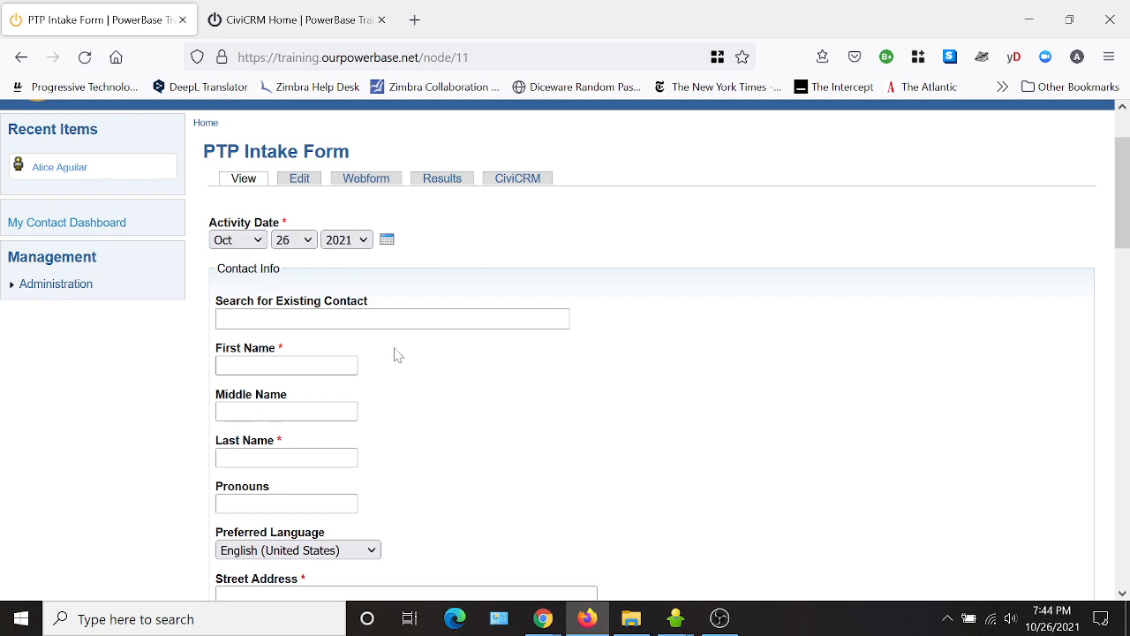
pyautogui.scroll(-2, 415, 371)
pyautogui.scroll(-2, 414, 371)
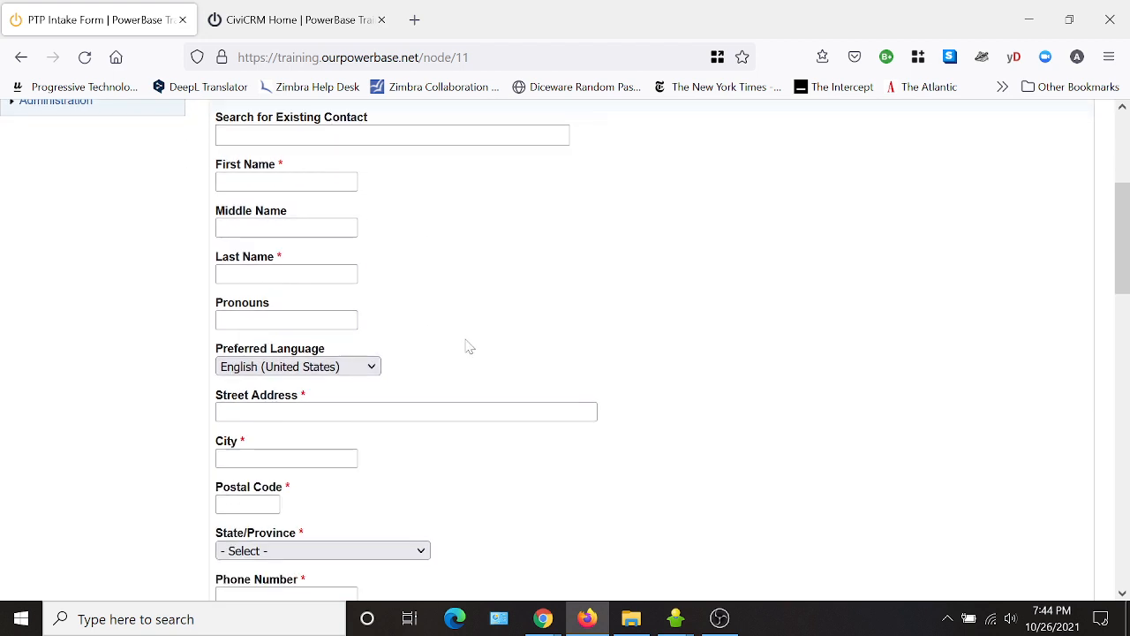
pyautogui.scroll(-2, 464, 380)
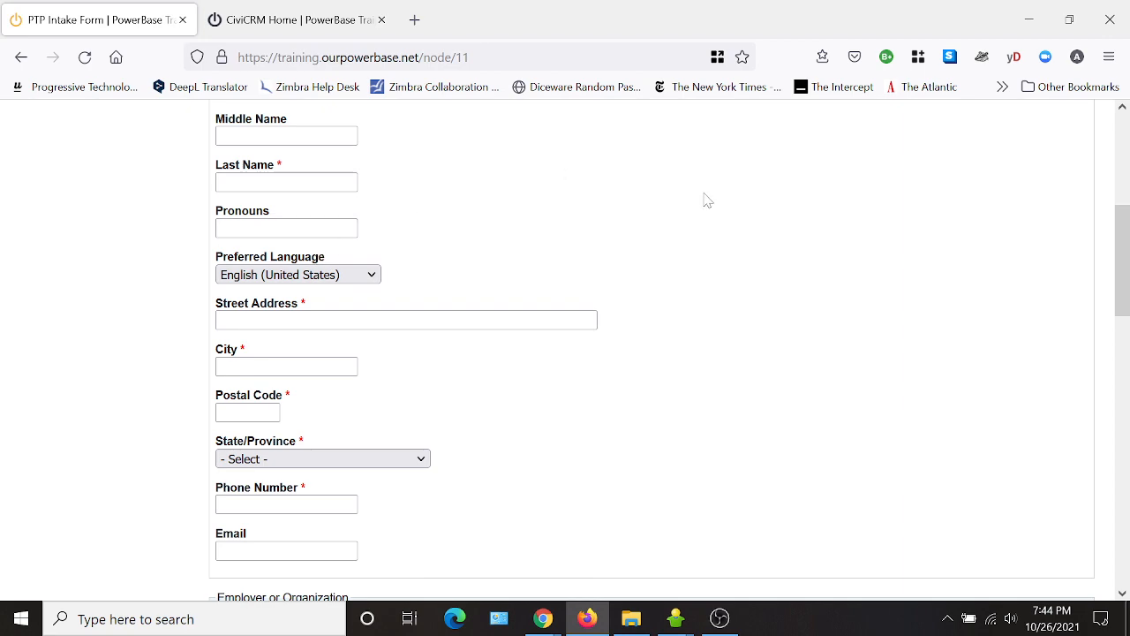
pyautogui.scroll(6, 663, 247)
pyautogui.scroll(-6, 706, 403)
pyautogui.scroll(-10, 706, 404)
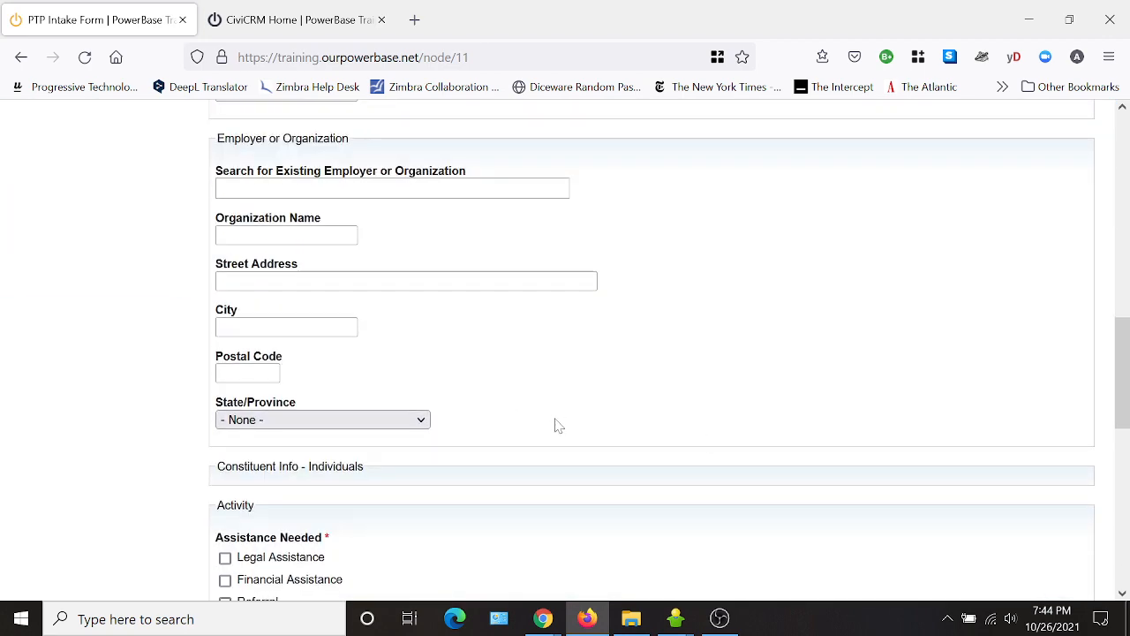
pyautogui.scroll(-12, 532, 488)
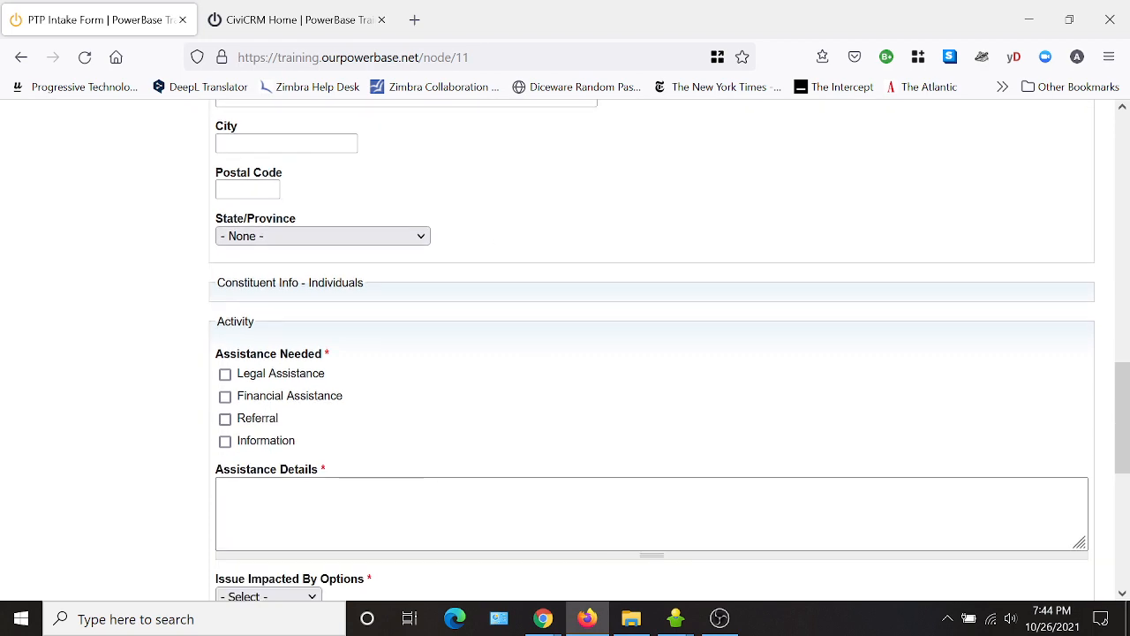
pyautogui.scroll(20, 405, 522)
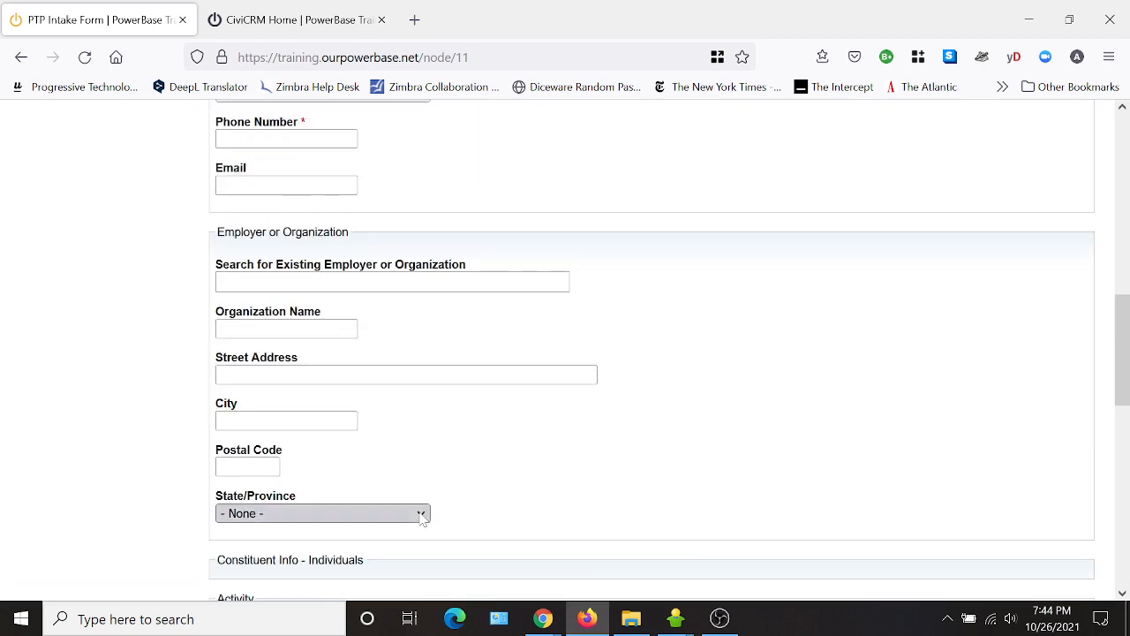
pyautogui.scroll(3, 732, 315)
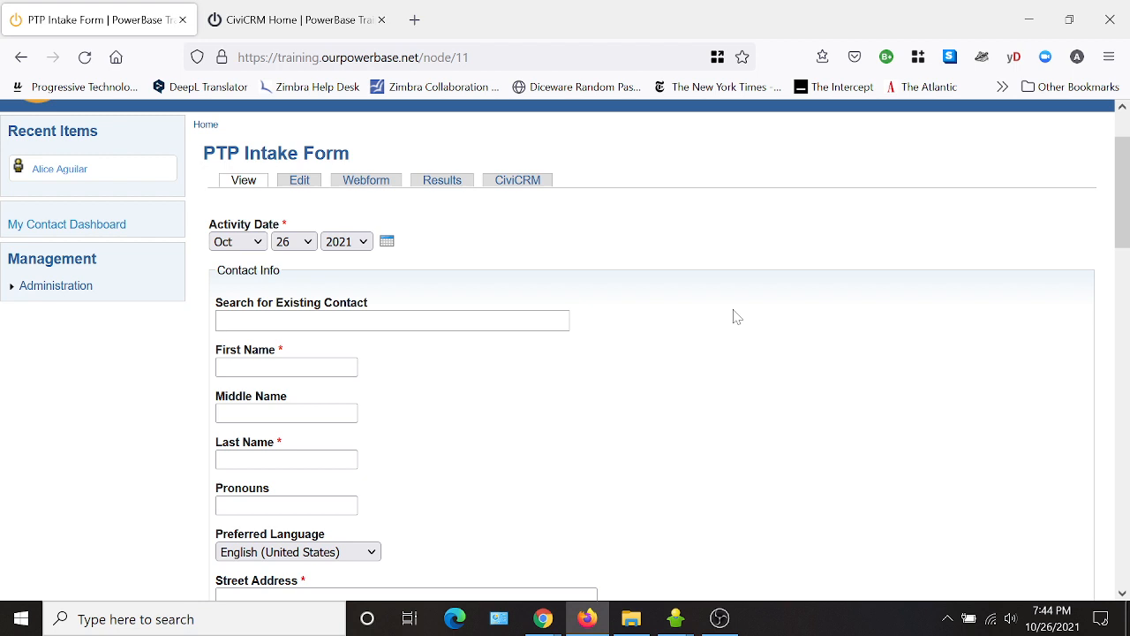
pyautogui.scroll(2, 716, 379)
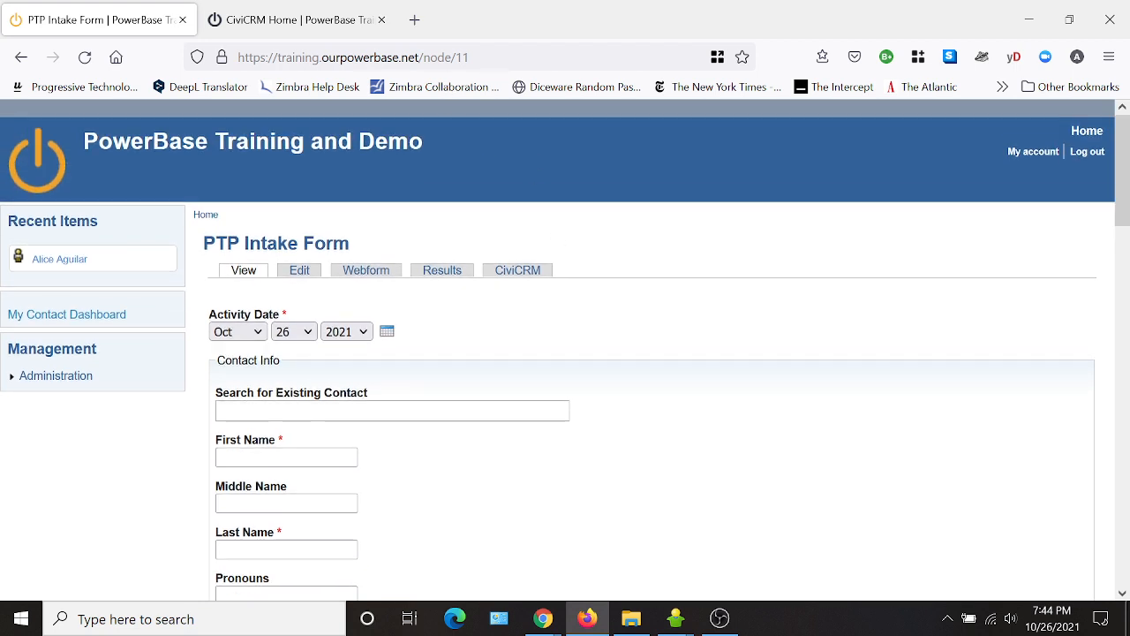
pyautogui.moveTo(469, 57); pyautogui.dragTo(419, 58)
pyautogui.hotkey('ctrl', 'c')
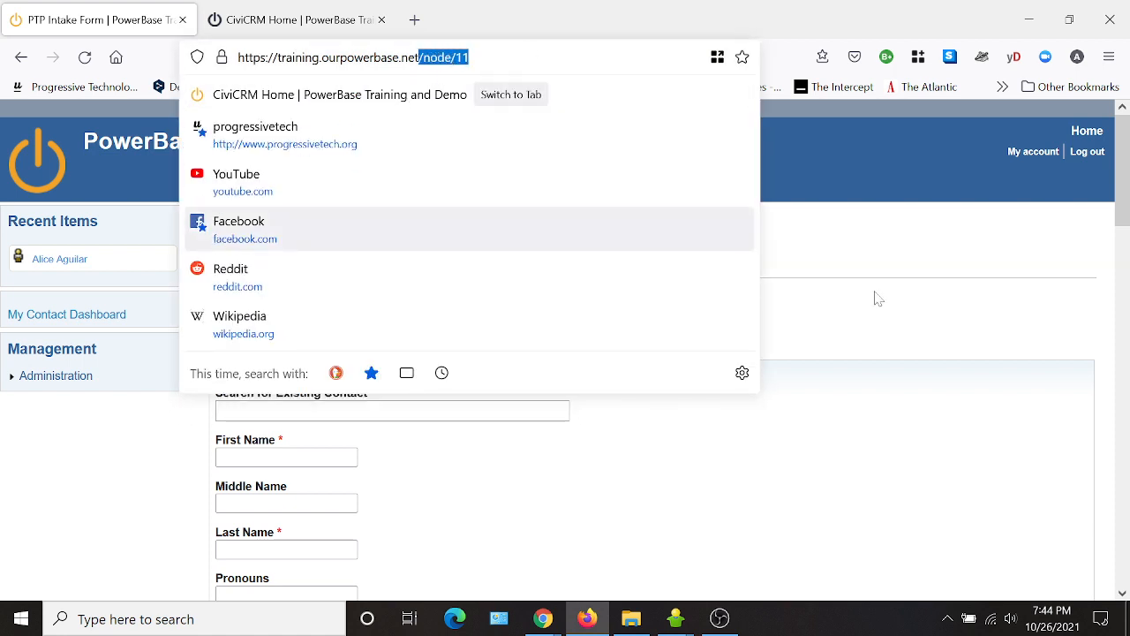
# From CiviCRM Home, go to Administer > Customize Data and Screens > Navigation Menu and add a menu item.
pyautogui.click(921, 262)
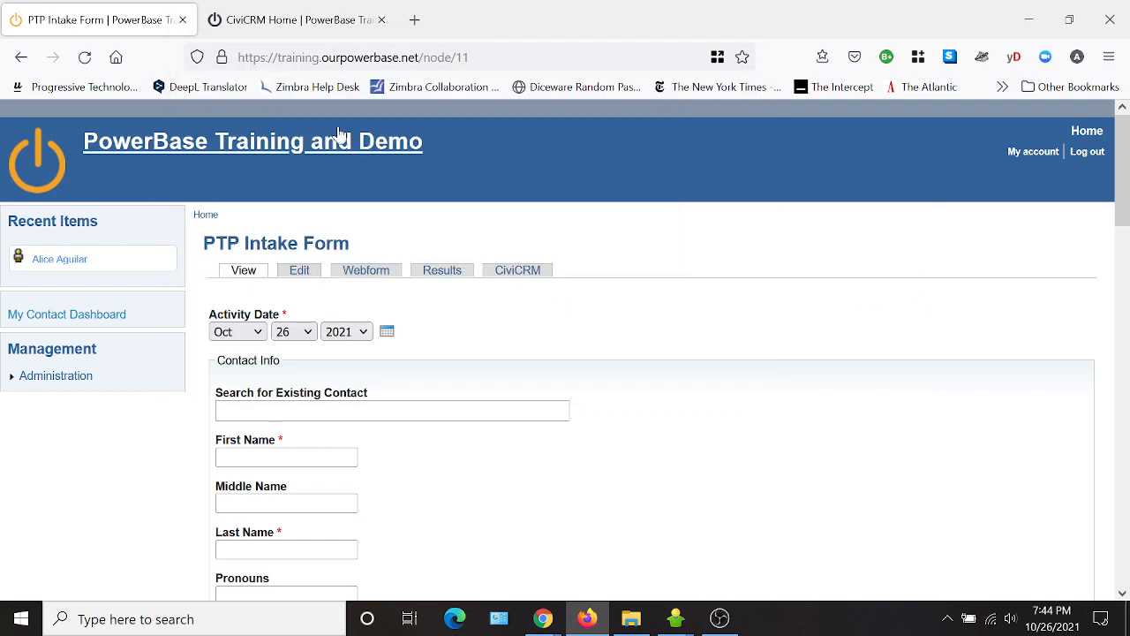
pyautogui.click(340, 26)
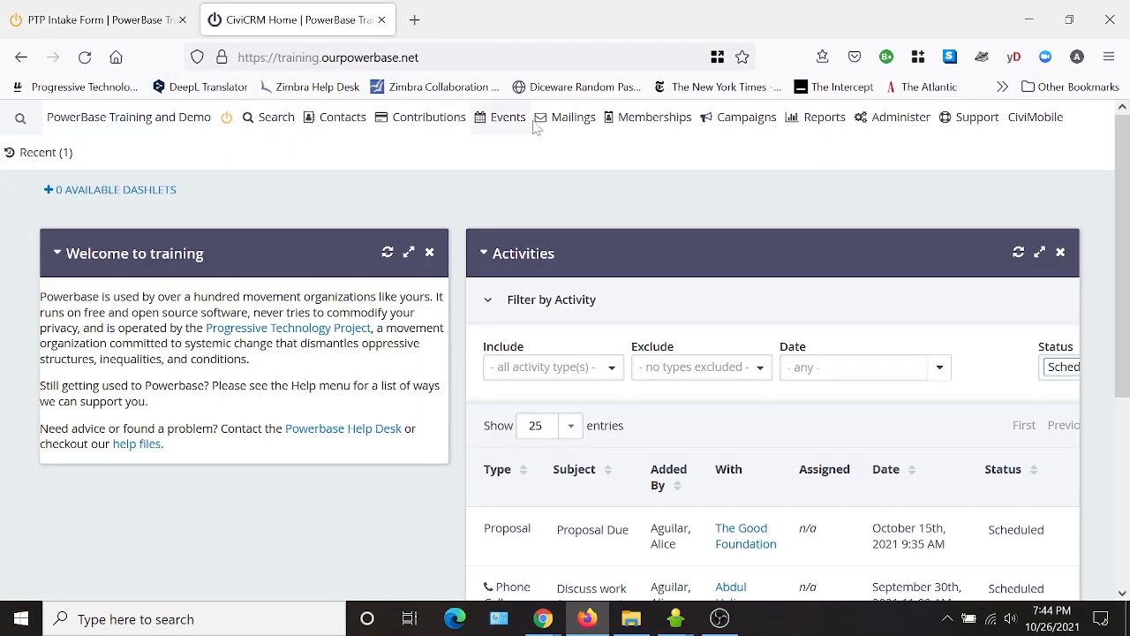
pyautogui.moveTo(910, 122)
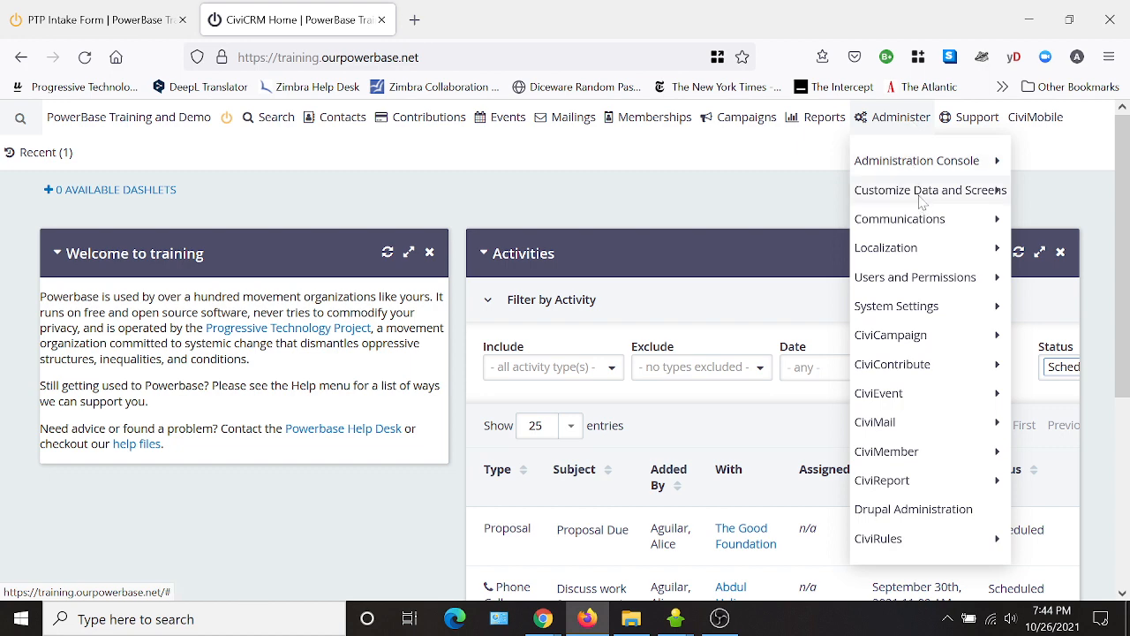
pyautogui.moveTo(920, 201)
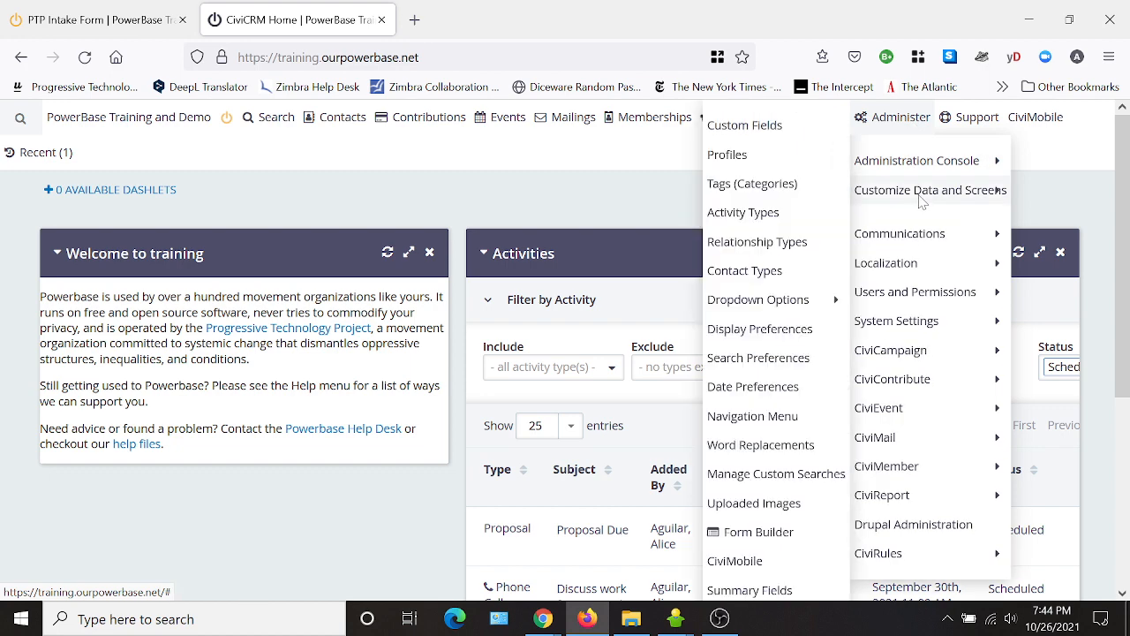
pyautogui.click(752, 415)
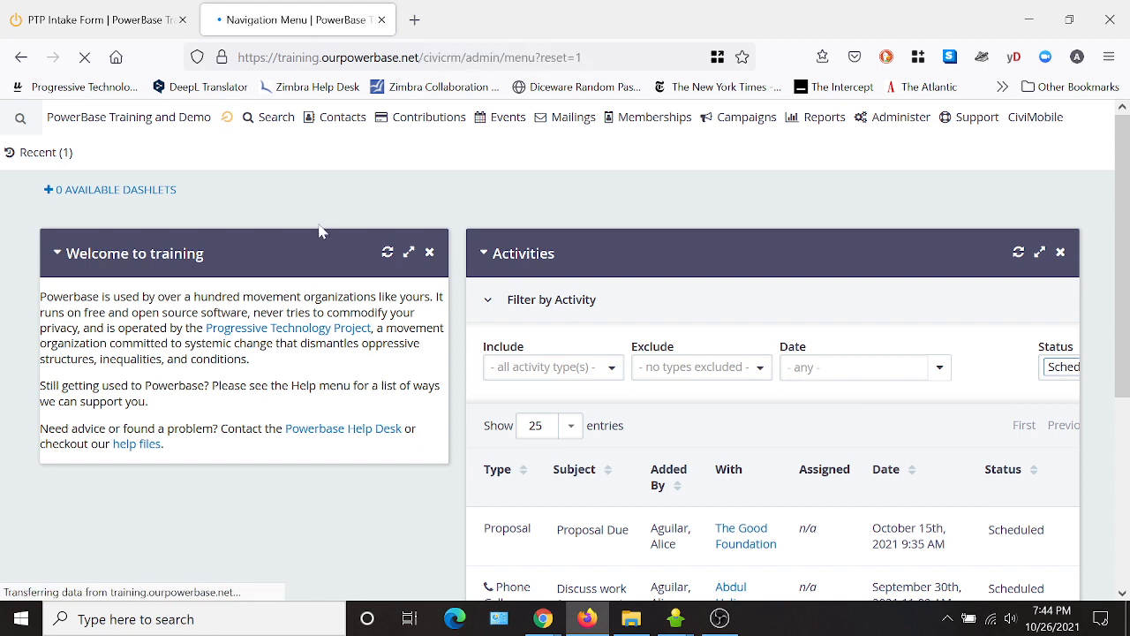
pyautogui.scroll(-2, 442, 420)
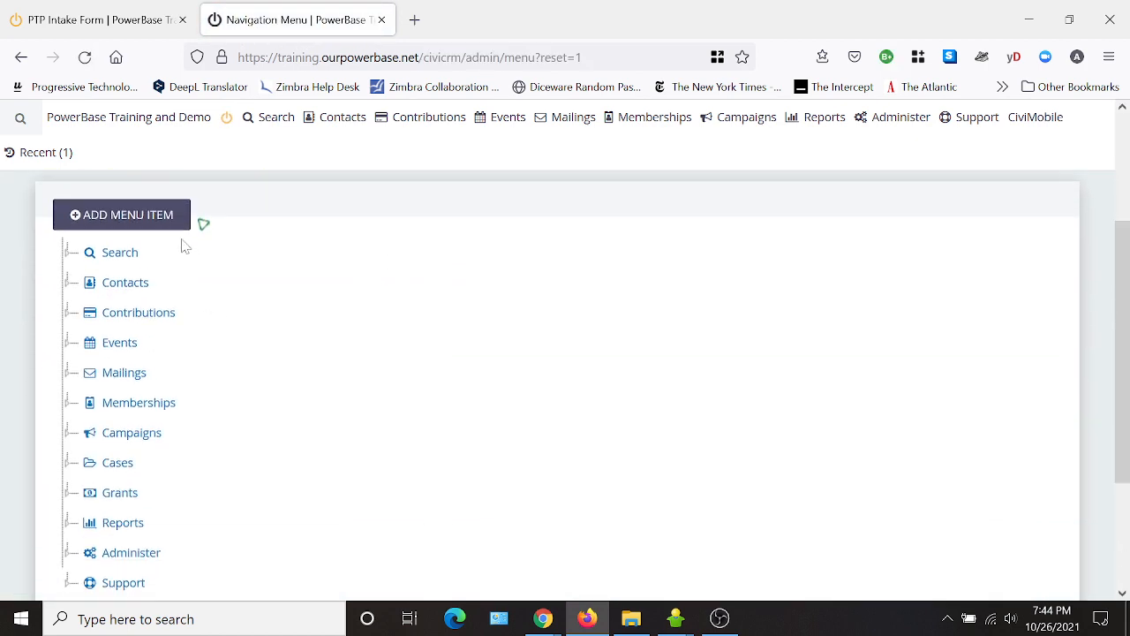
pyautogui.click(147, 221)
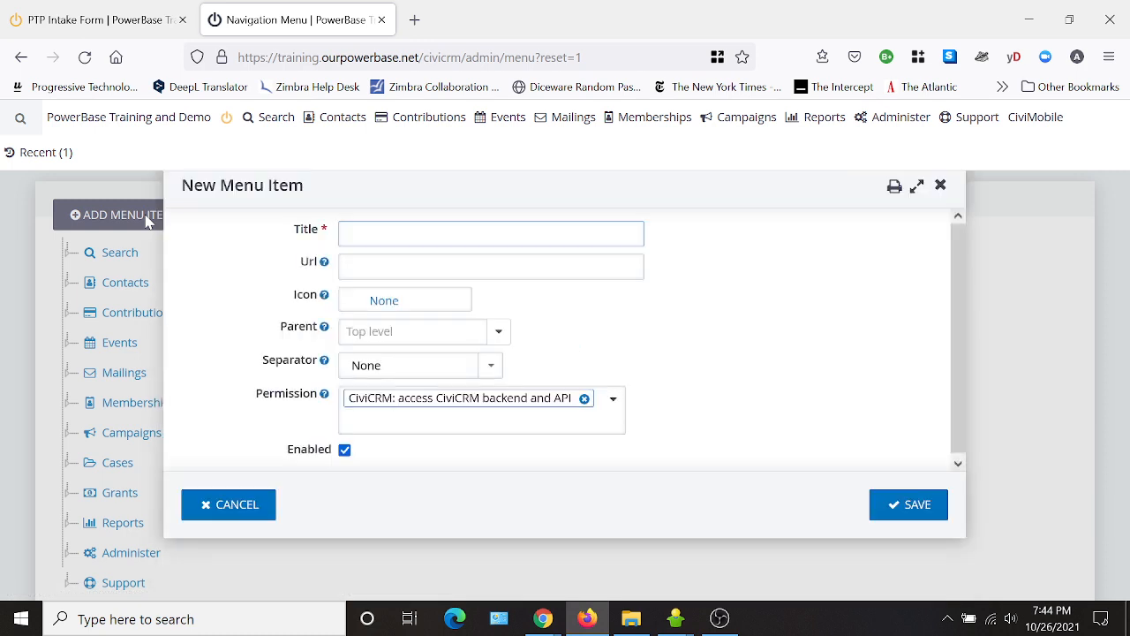
# Enter 'Intake Form' as the new menu item's title, correcting the typo.
pyautogui.click(401, 231)
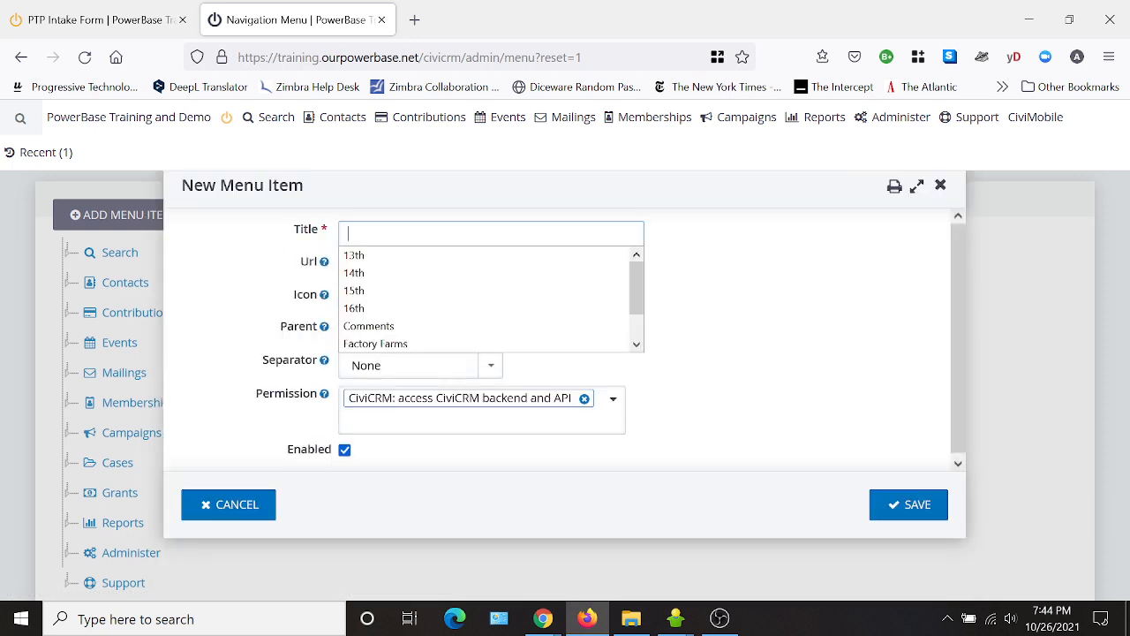
pyautogui.write('Intrake')
pyautogui.press('BackSpace')
pyautogui.press('BackSpace')
pyautogui.press('capslock')
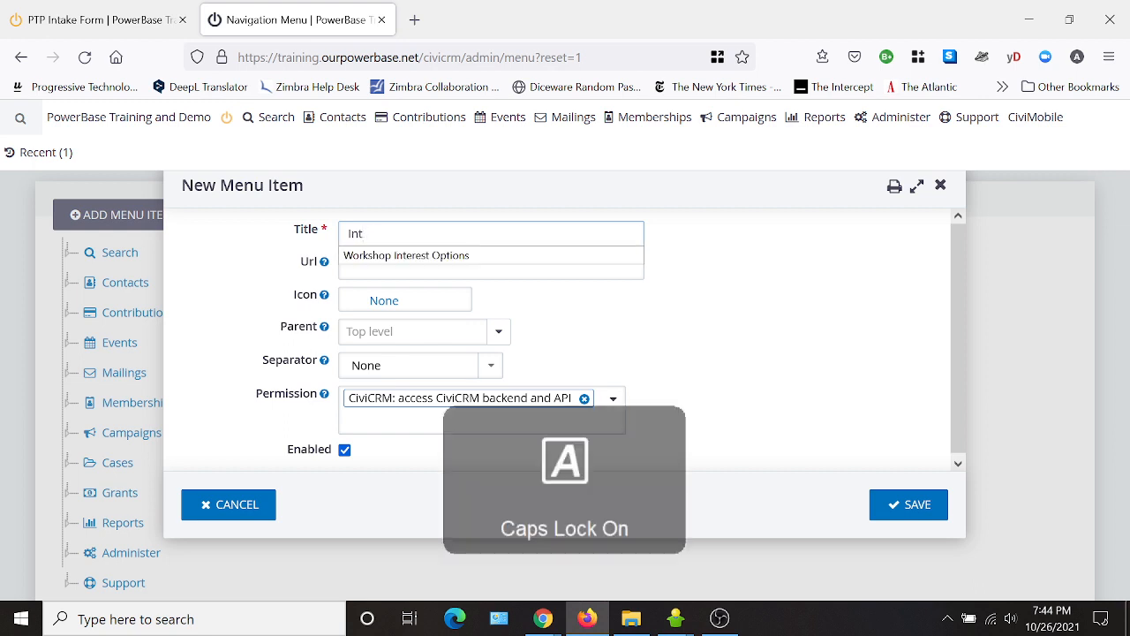
pyautogui.write('R')
pyautogui.press('BackSpace')
pyautogui.press('capslock')
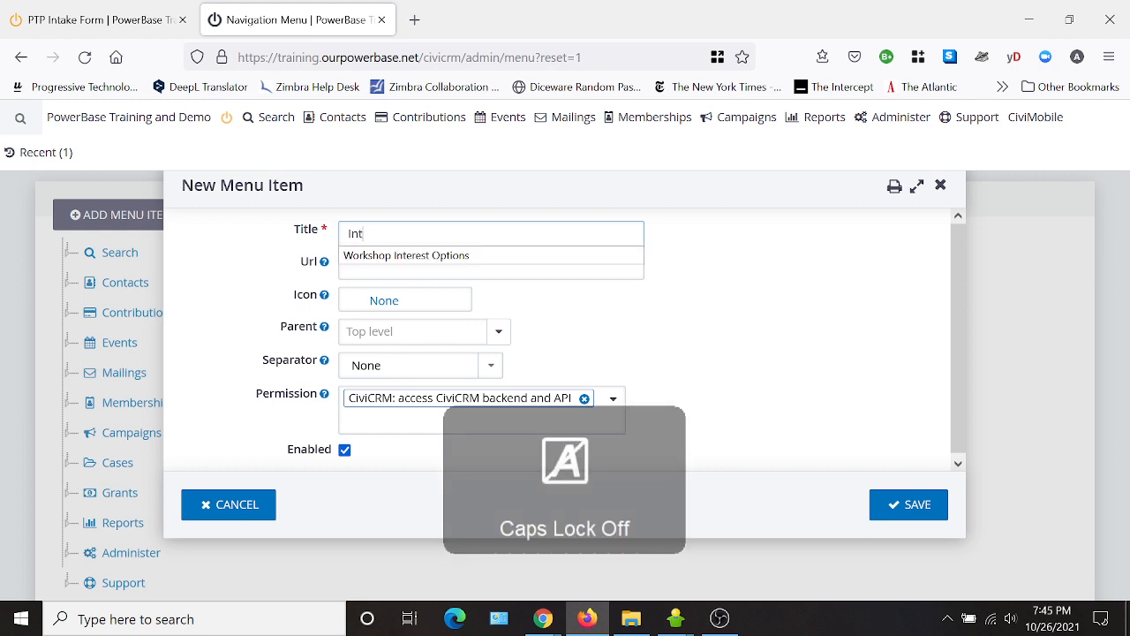
pyautogui.write('ake Form')
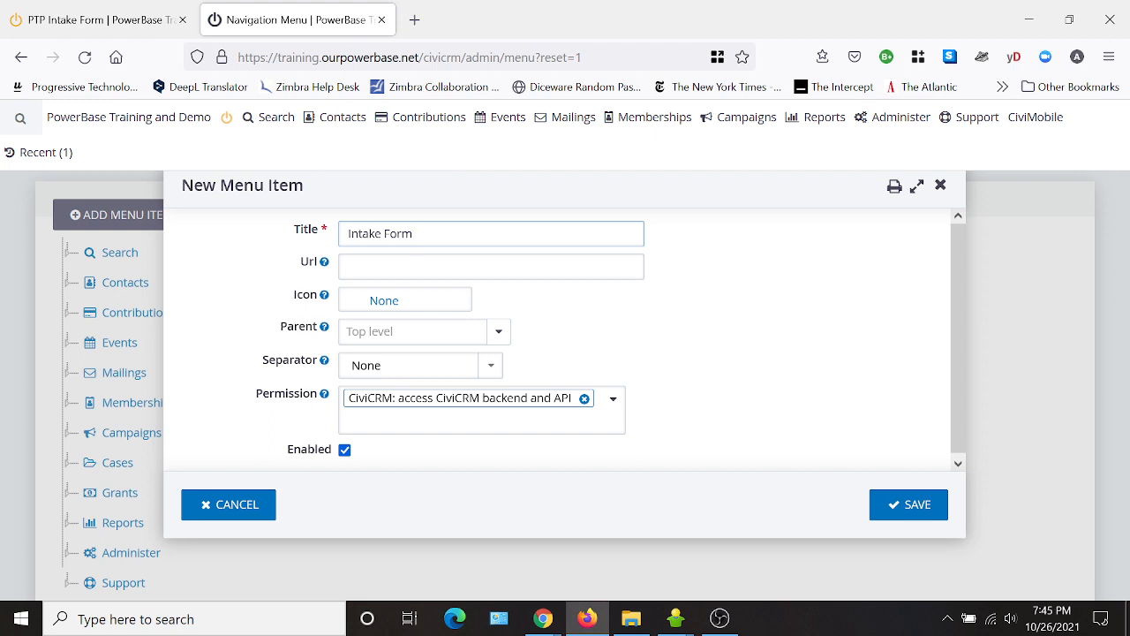
# Paste '/node/11' into the Url field and save the menu item.
pyautogui.press('Tab')
pyautogui.hotkey('ctrl', 'v')
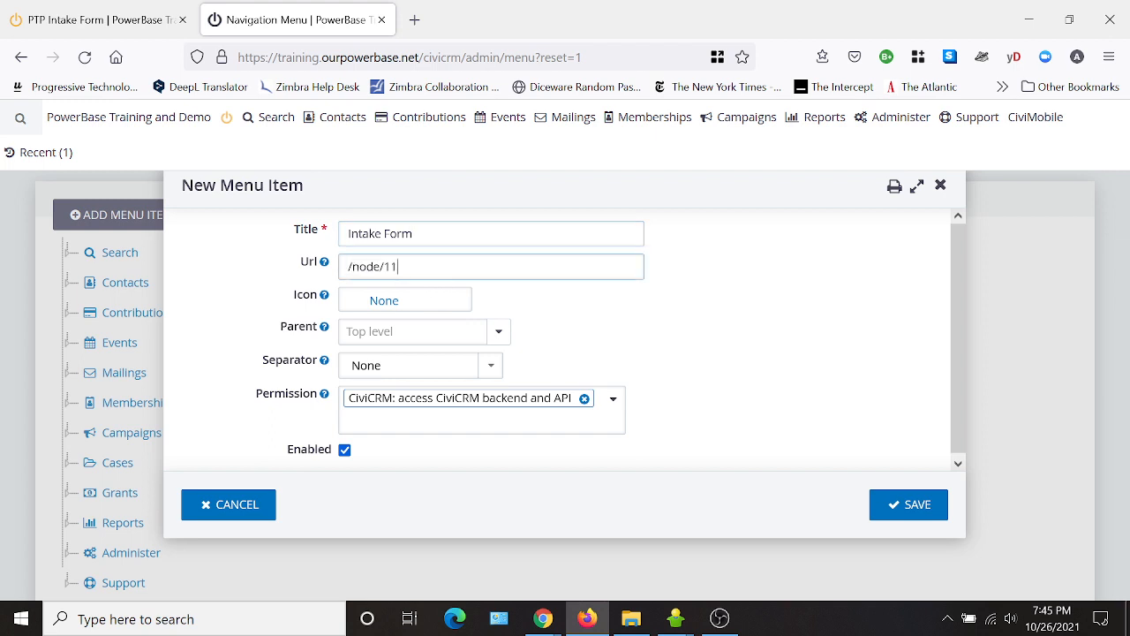
pyautogui.hotkey('ctrl', 'shift', 'Left')
pyautogui.hotkey('ctrl', 'shift', 'Left')
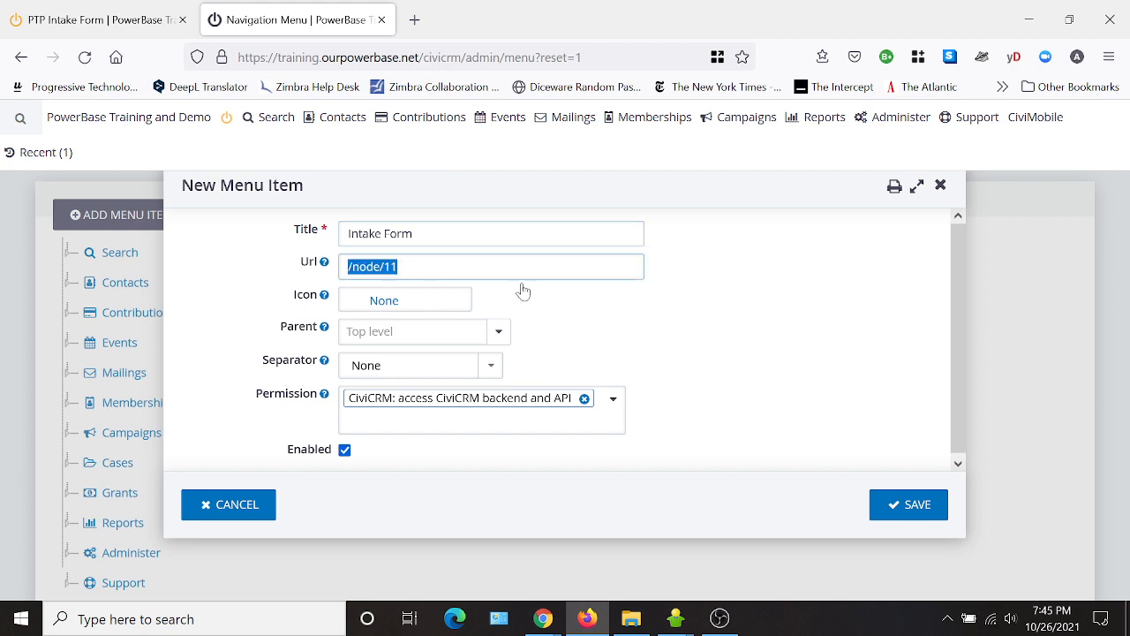
pyautogui.click(680, 328)
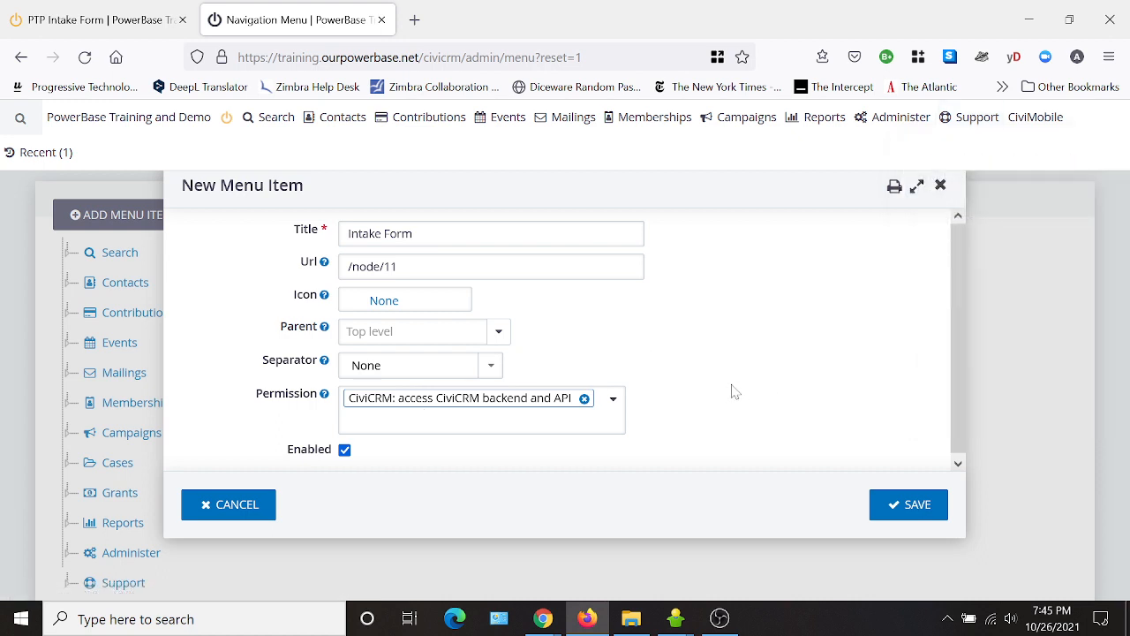
pyautogui.scroll(-1, 731, 384)
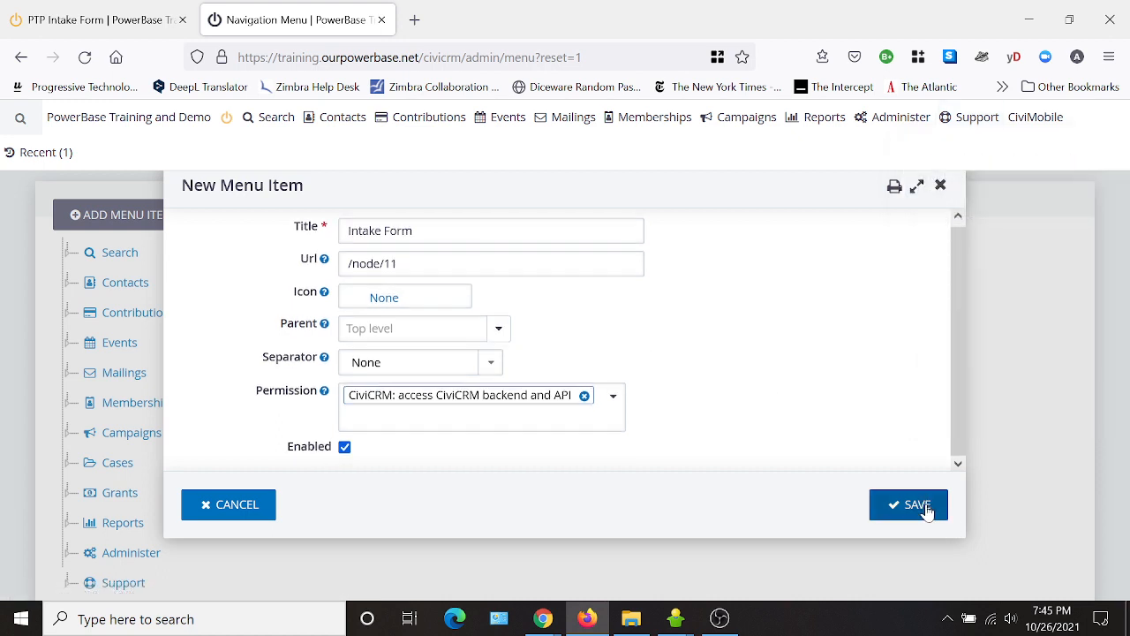
pyautogui.click(926, 508)
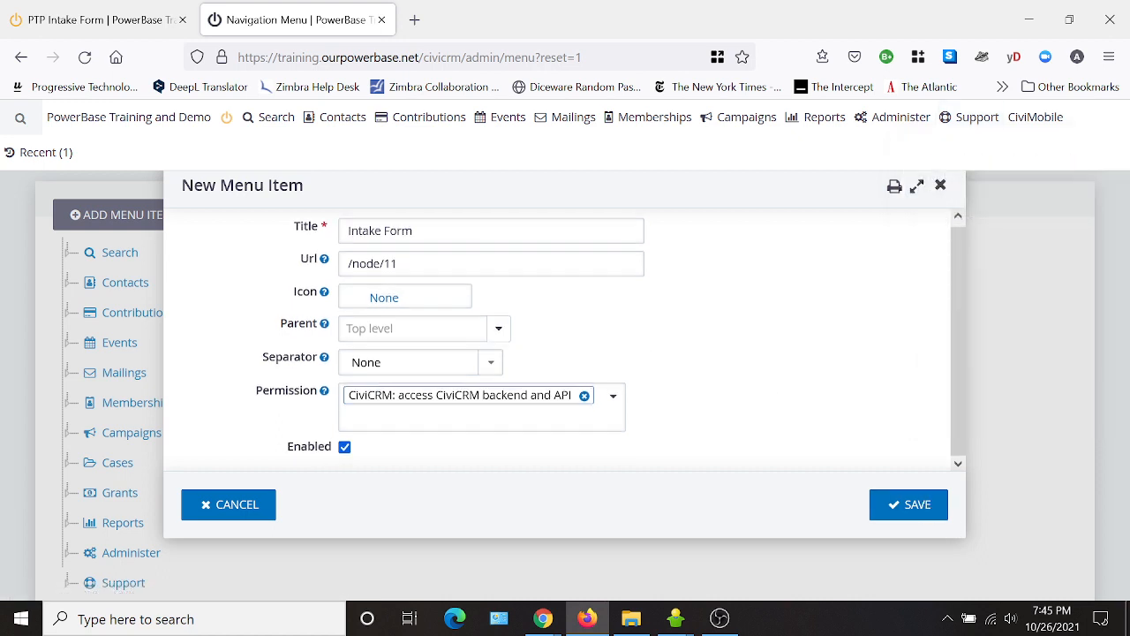
pyautogui.click(911, 512)
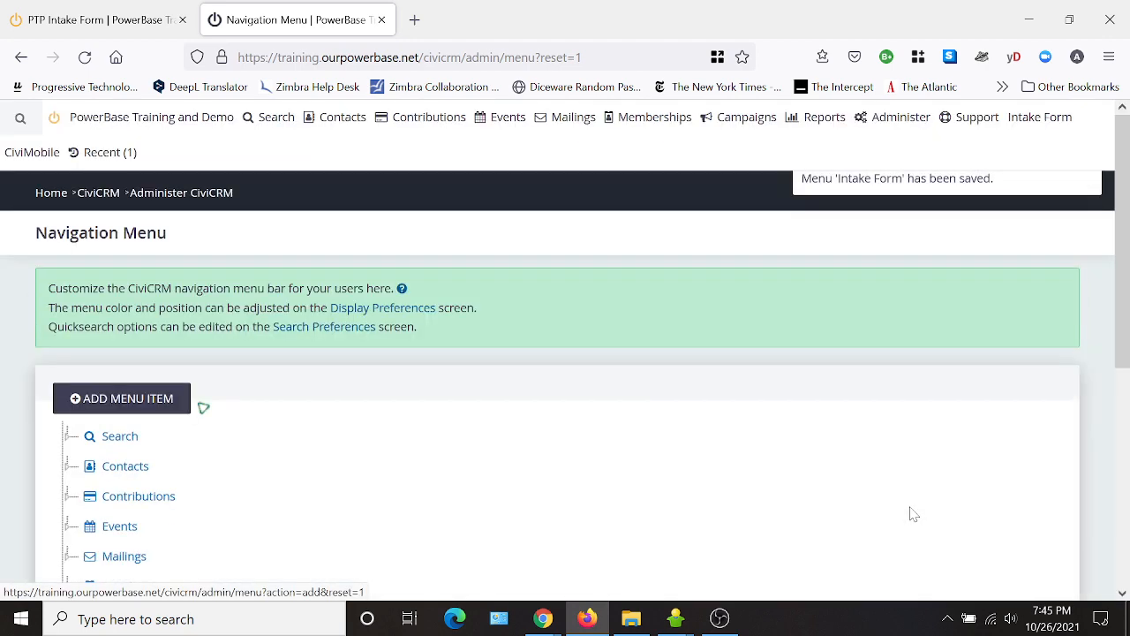
# Open the Intake Form menu link in a new tab and scroll through the form at /node/11.
pyautogui.rightClick(1028, 129)
pyautogui.click(963, 138)
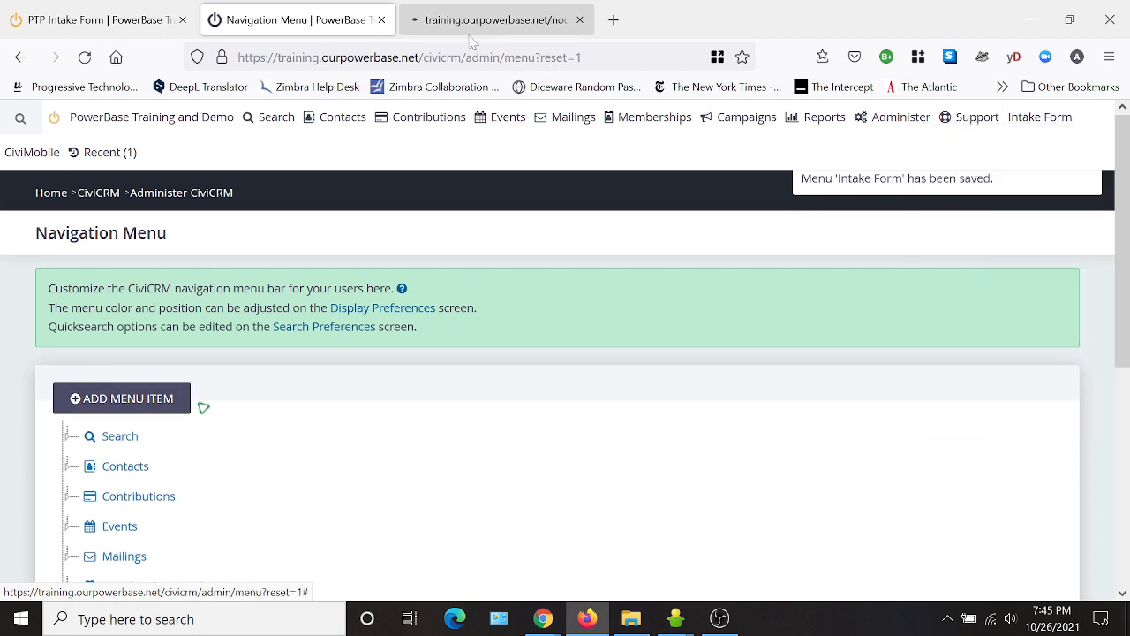
pyautogui.click(492, 26)
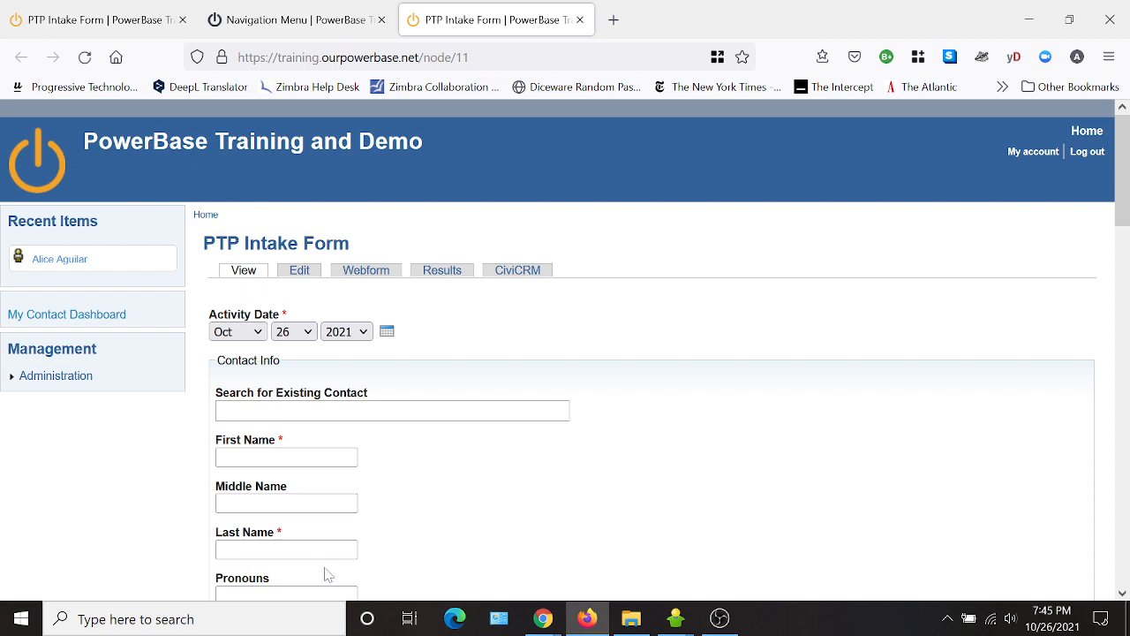
pyautogui.scroll(-3, 675, 412)
pyautogui.scroll(-15, 675, 412)
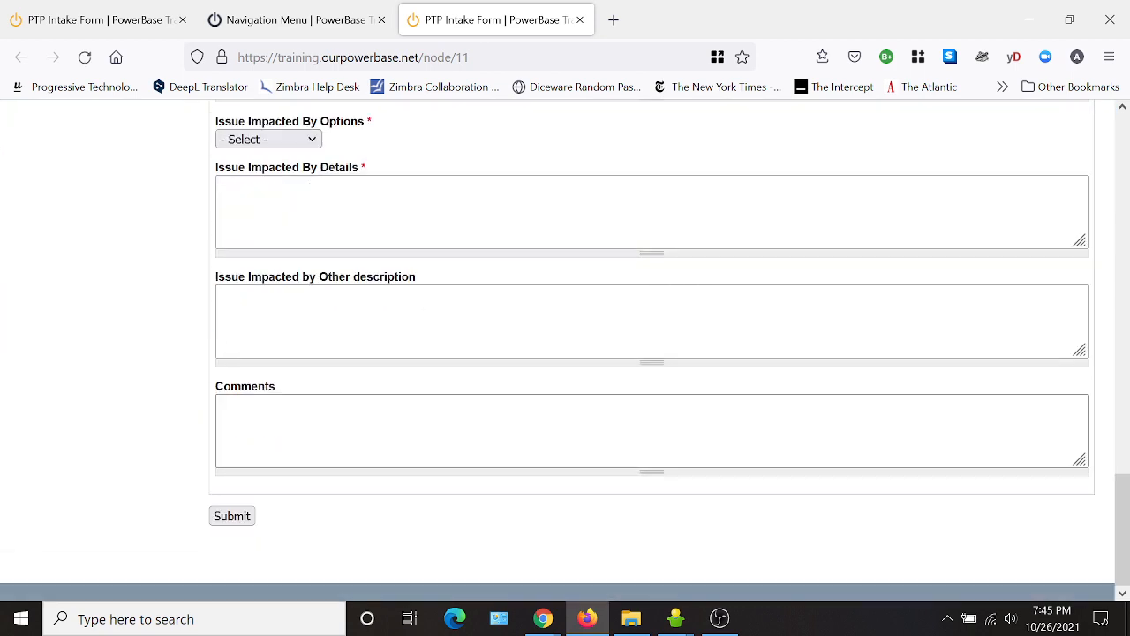
pyautogui.scroll(5, 362, 366)
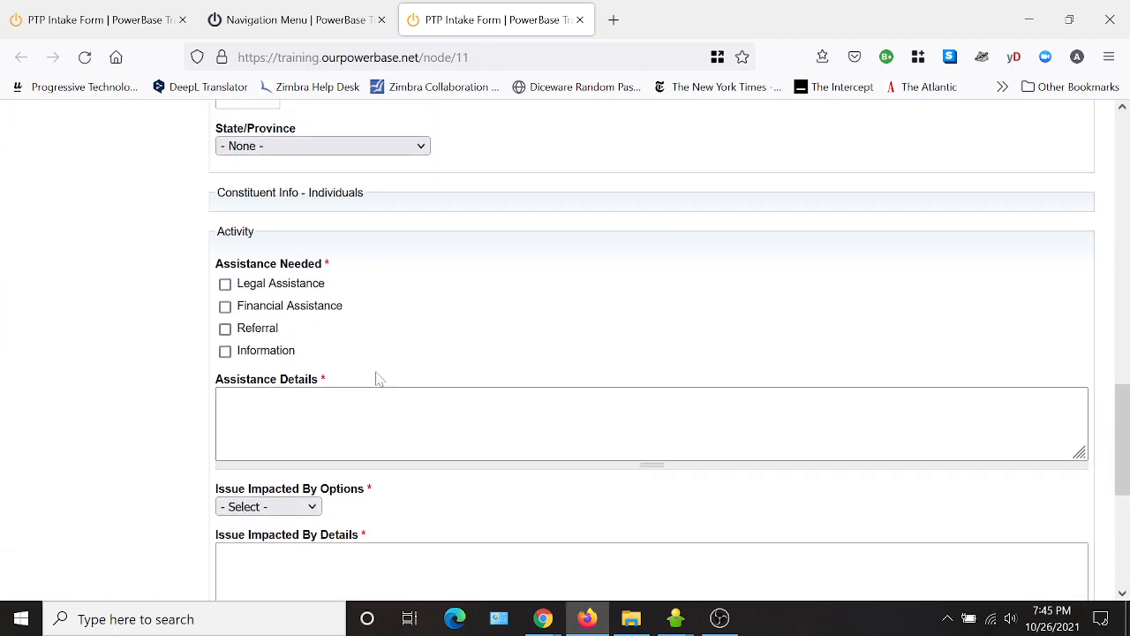
pyautogui.scroll(8, 515, 471)
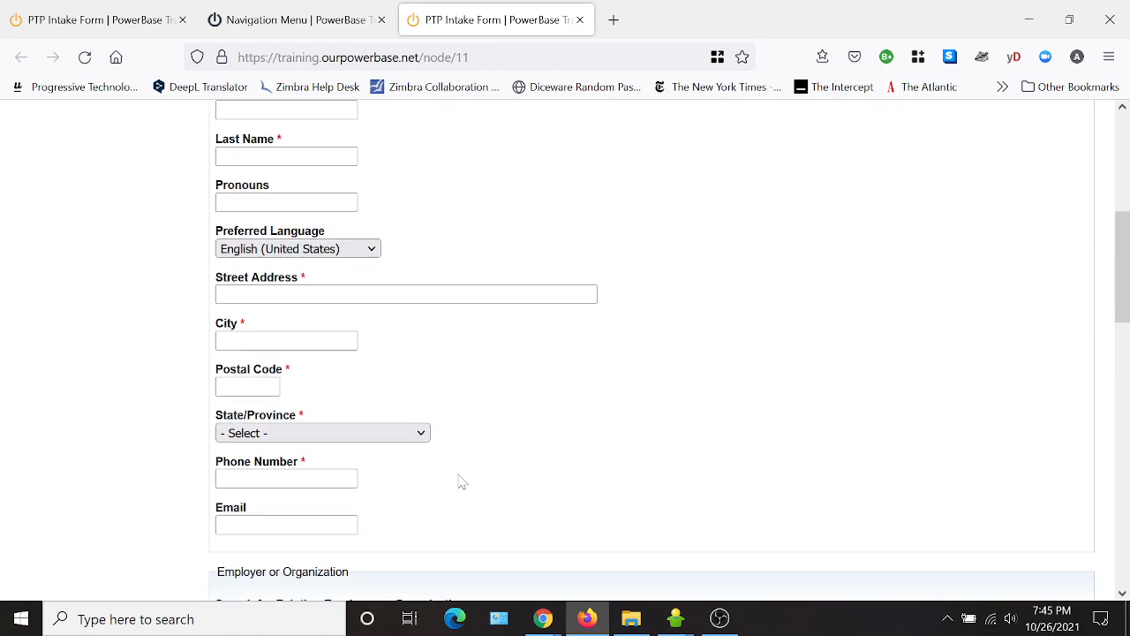